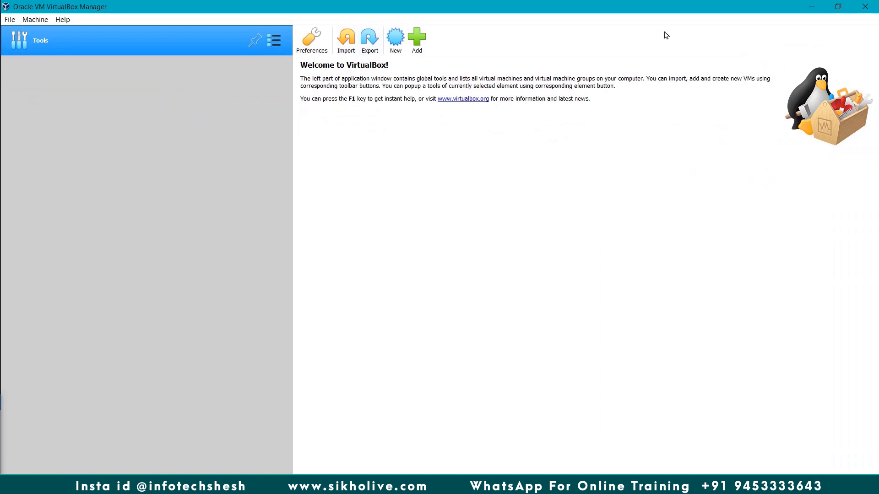
Switch to an incognito Chrome window, search the web for "virtual box", and open the download page on virtualbox.org.
click(812, 7)
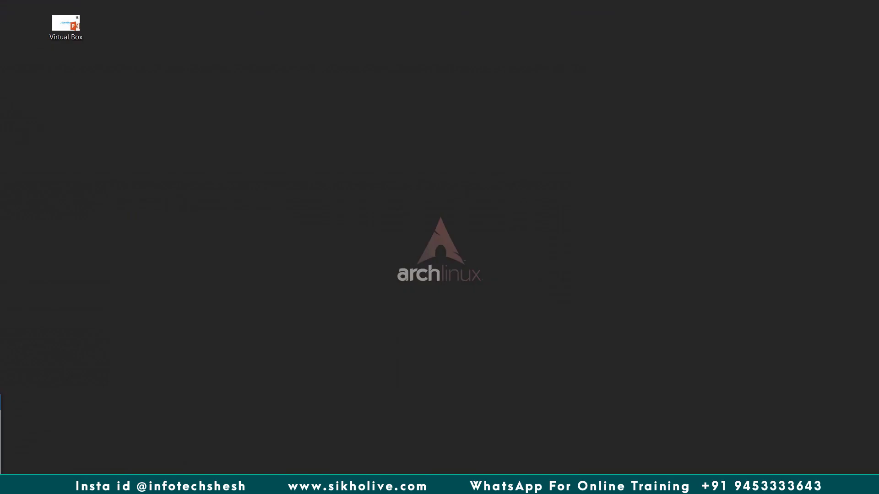
drag(0, 119, 412, 28)
double_click(413, 27)
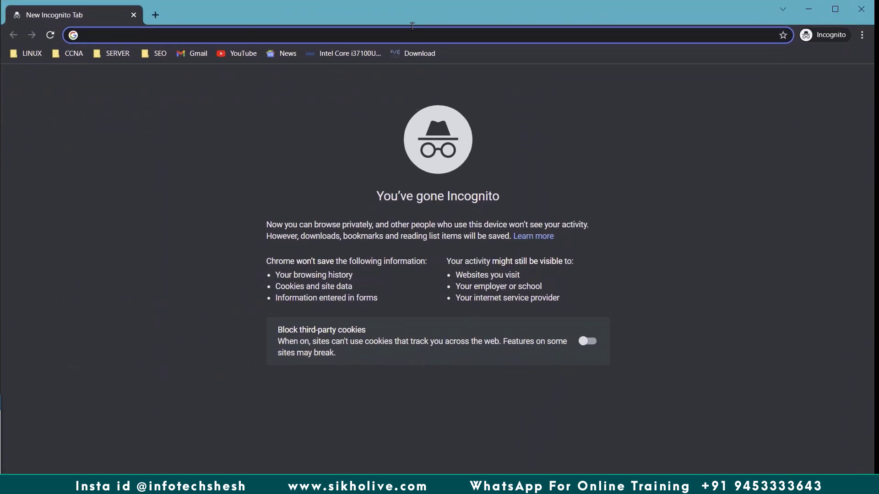
text(vir)
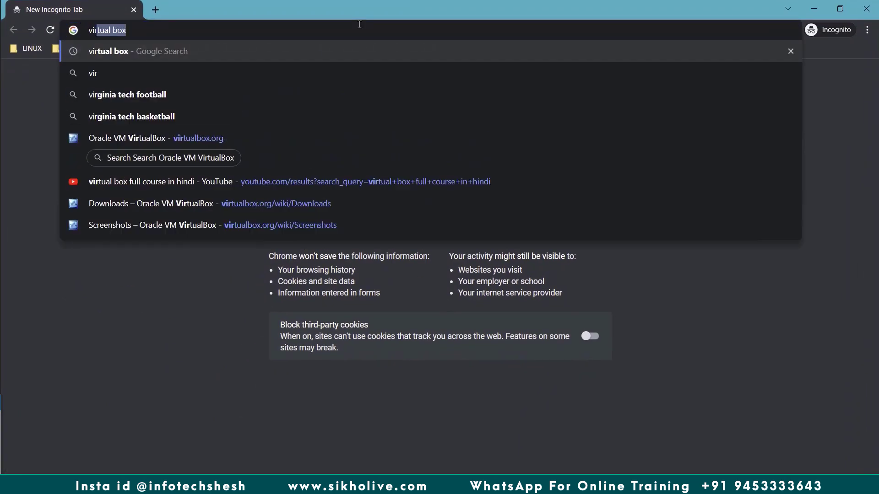
text(tual box)
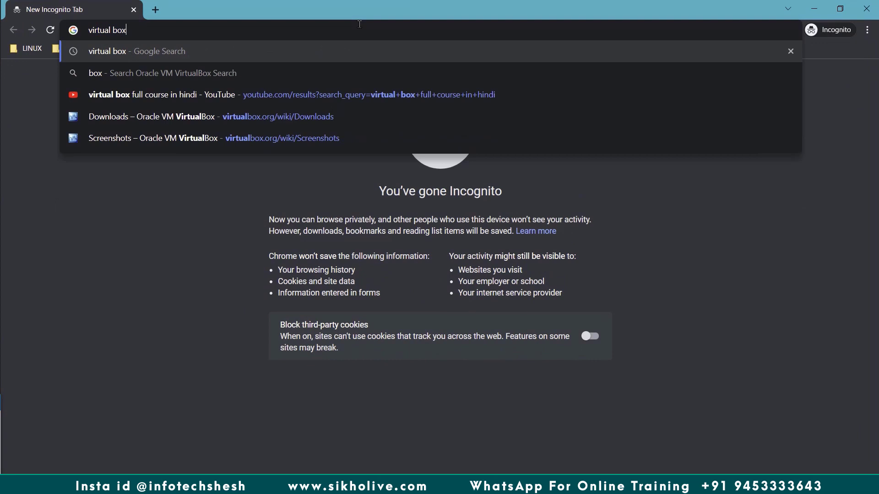
key(Return)
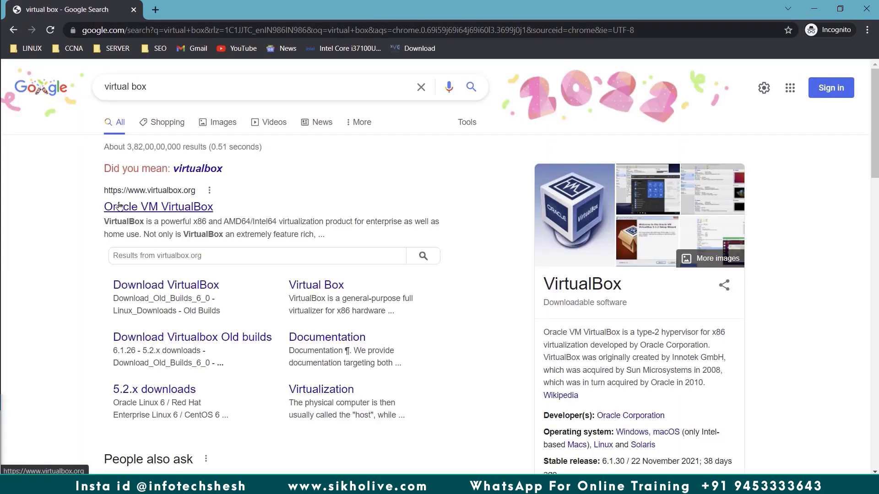
click(119, 207)
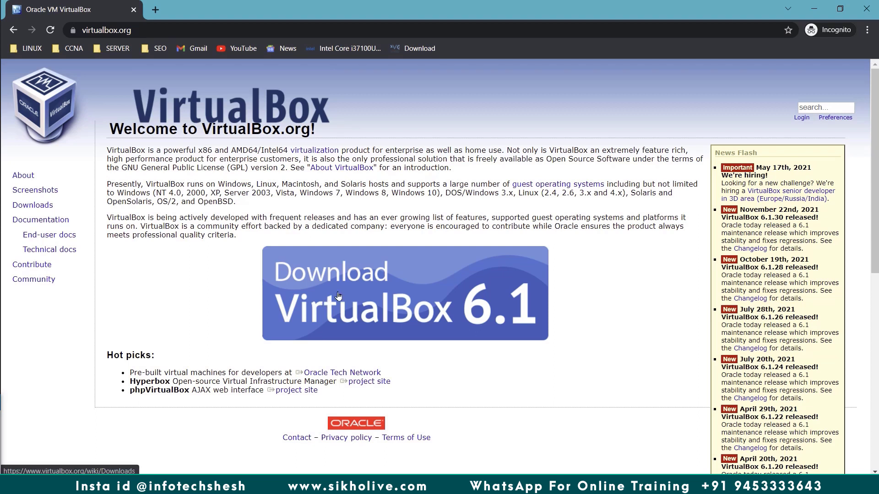
click(367, 288)
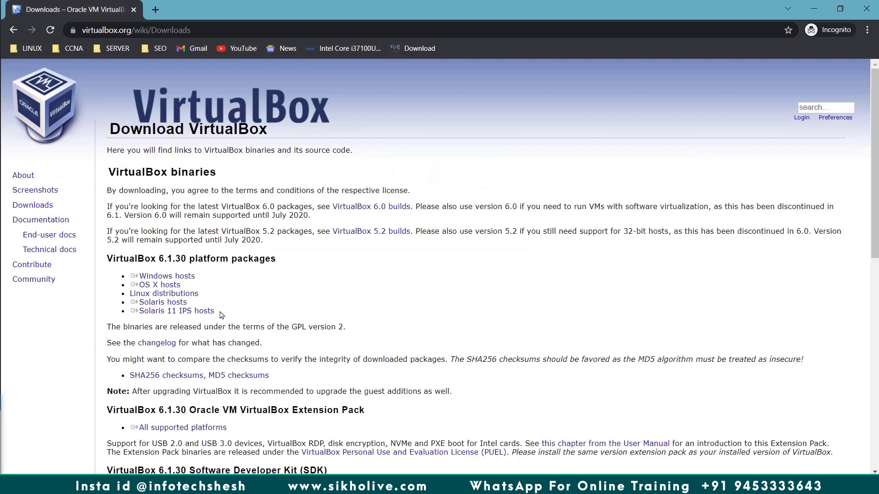
Start downloading the VirtualBox 6.1.30 package for Windows hosts, and pause the download.
drag(220, 313, 145, 280)
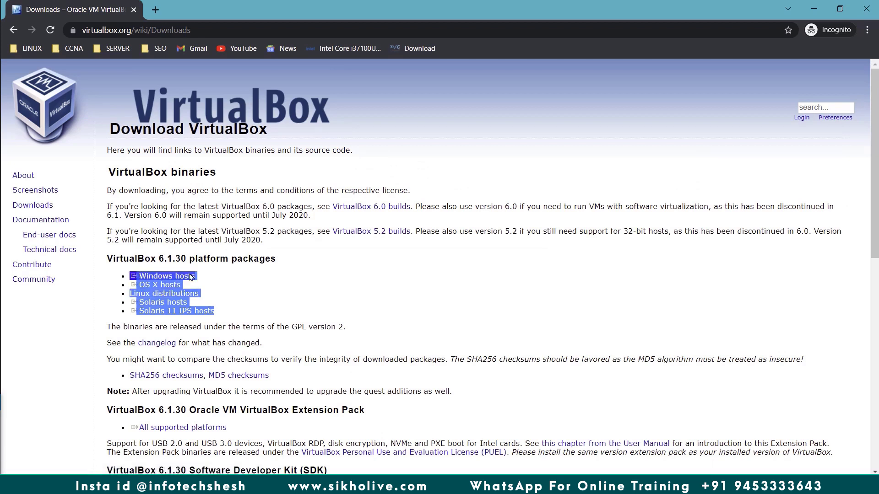
click(168, 277)
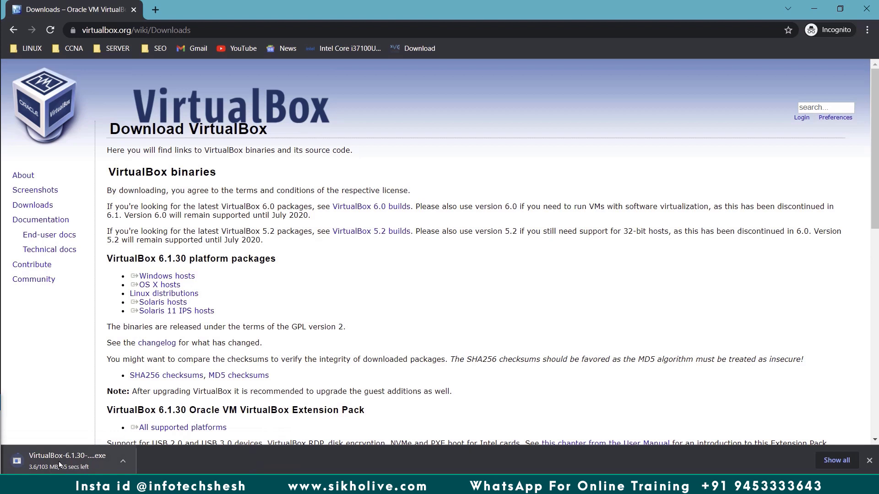
click(122, 462)
click(119, 405)
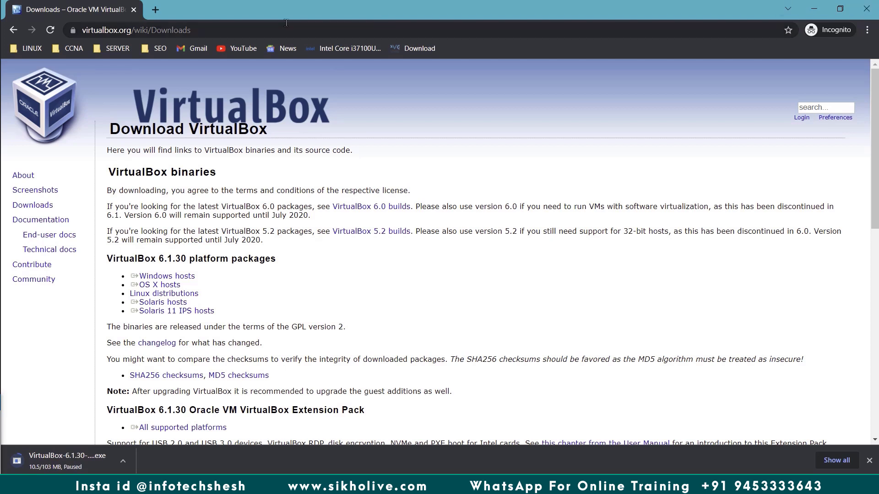
Search the web for "fedora download" in a new browser tab and open the getfedora.org site.
click(155, 10)
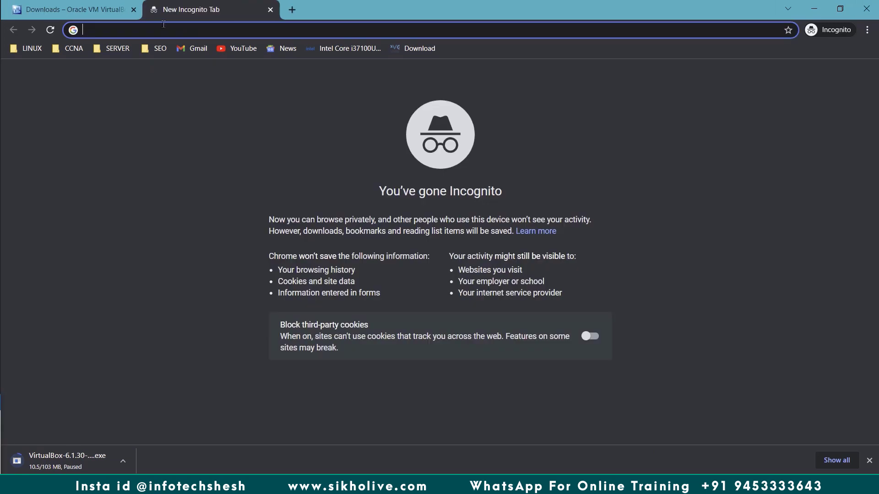
text(fedora download)
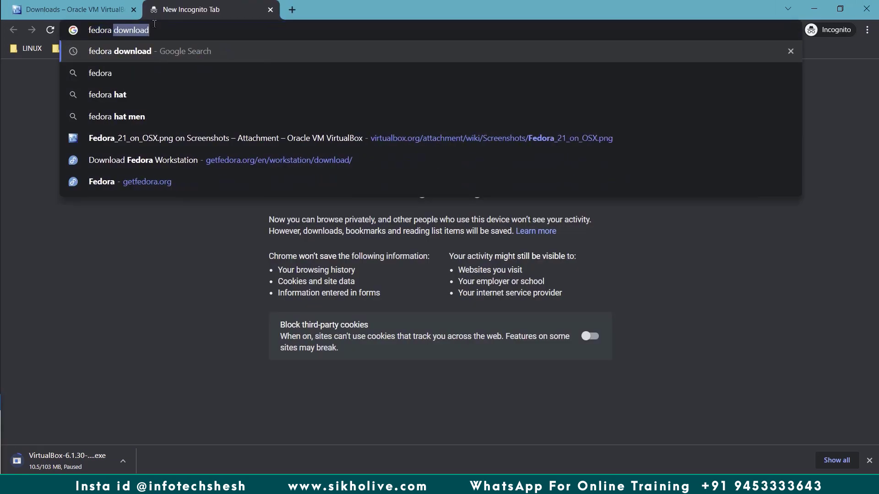
key(Return)
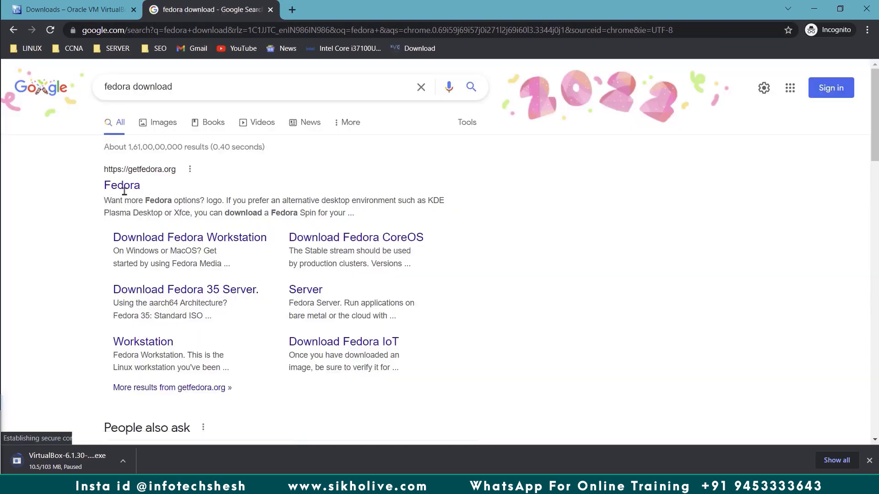
click(122, 188)
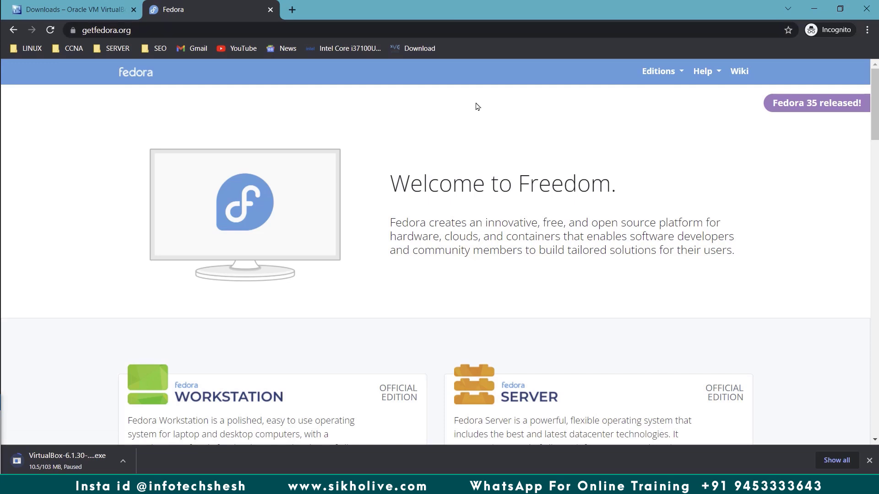
Open the Fedora 35 Workstation download page and locate the x86_64 DVD ISO download.
scroll(423, 154, down, 5)
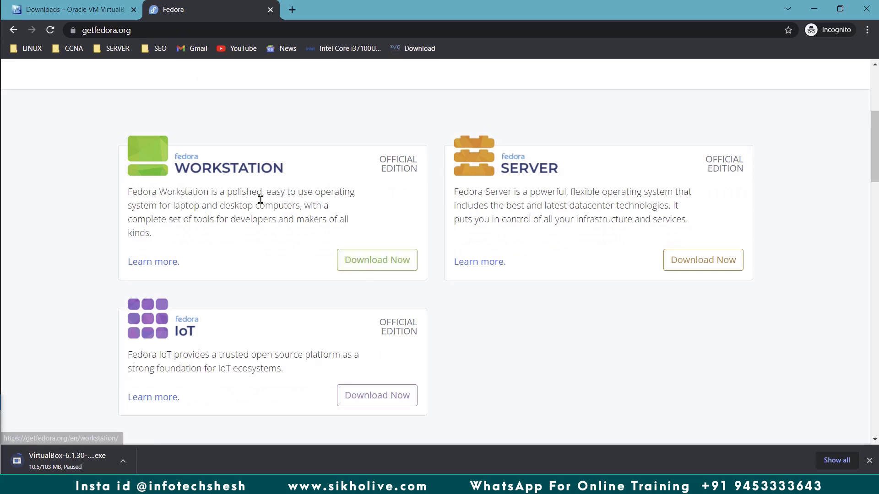
click(351, 259)
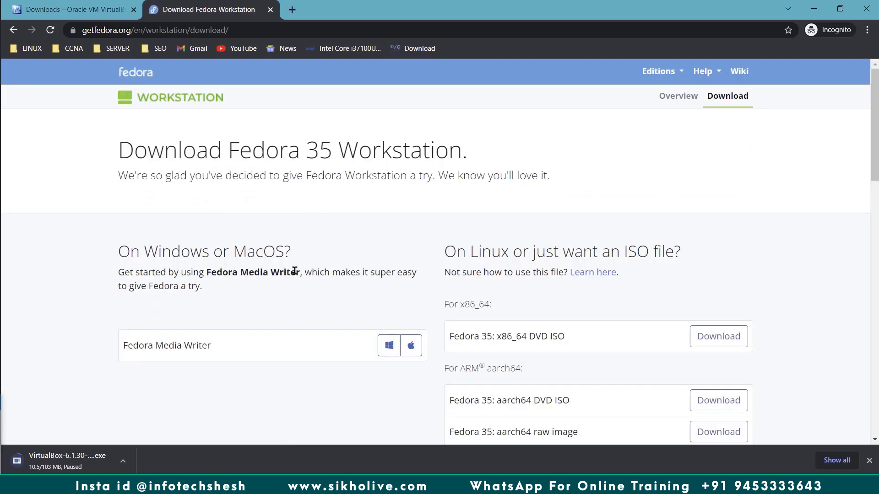
scroll(375, 283, down, 2)
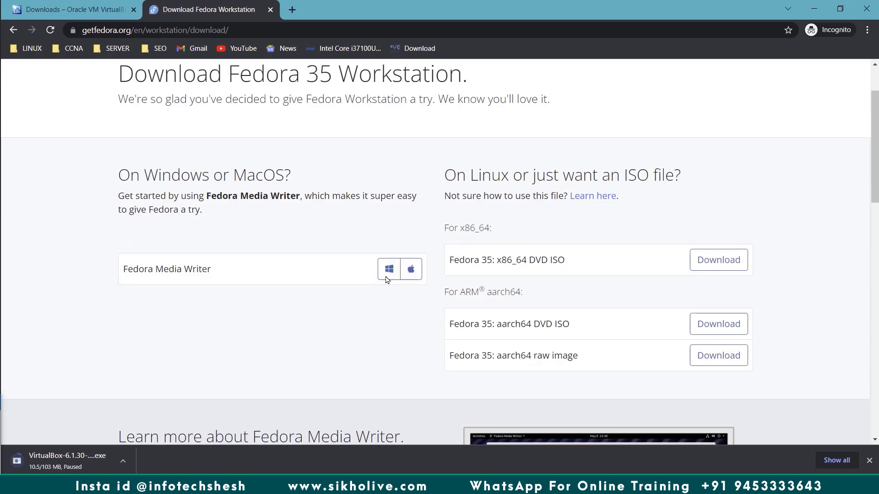
click(714, 264)
Exit Chrome despite the unfinished download, and open the preferences in Oracle VM VirtualBox Manager.
click(870, 9)
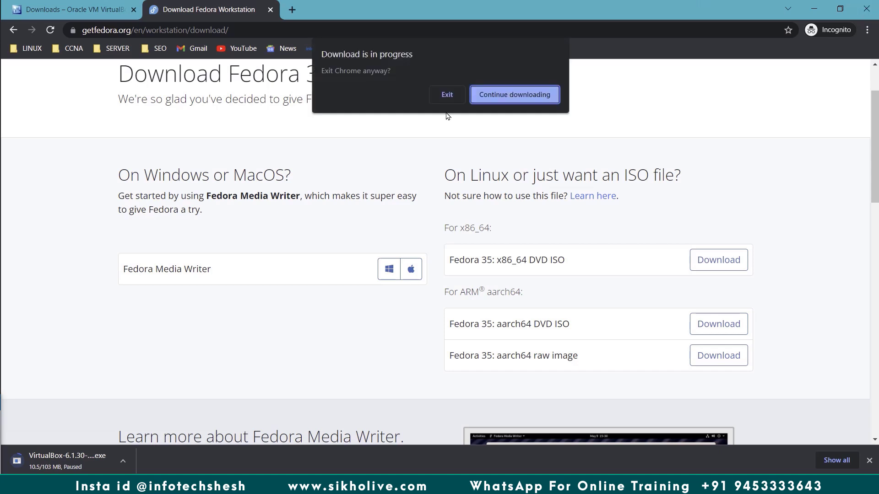
click(448, 94)
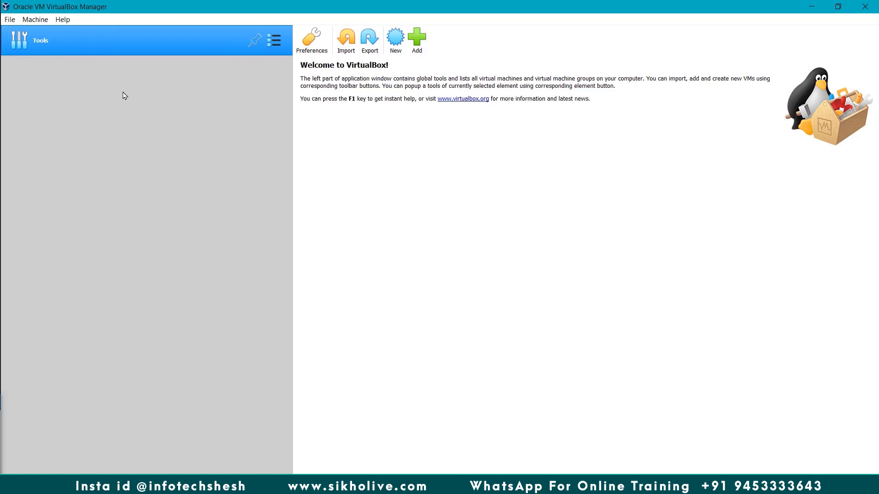
click(310, 46)
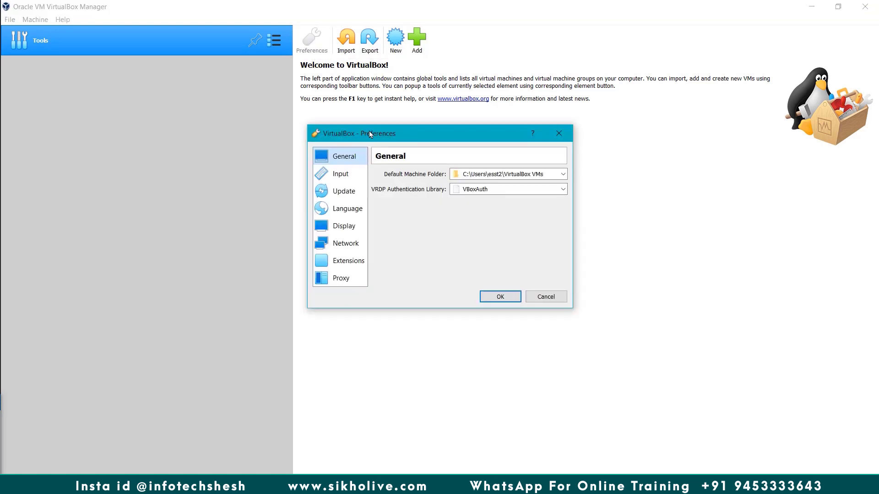
drag(369, 133, 279, 107)
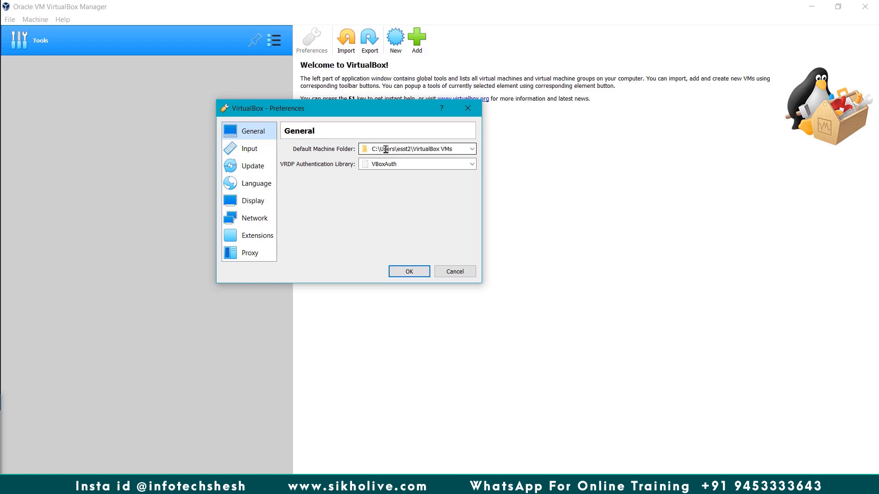
Choose to set another default machine folder and browse to the Documents folder.
mouse_move(379, 149)
mouse_down()
mouse_move(425, 149)
mouse_move(370, 147)
mouse_move(389, 147)
mouse_up()
click(438, 151)
click(397, 150)
drag(444, 149, 404, 148)
click(449, 152)
click(471, 149)
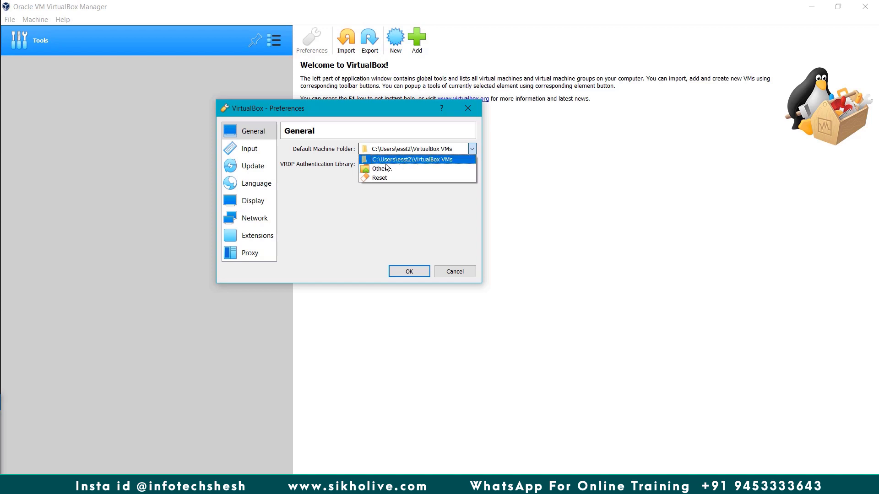
click(381, 170)
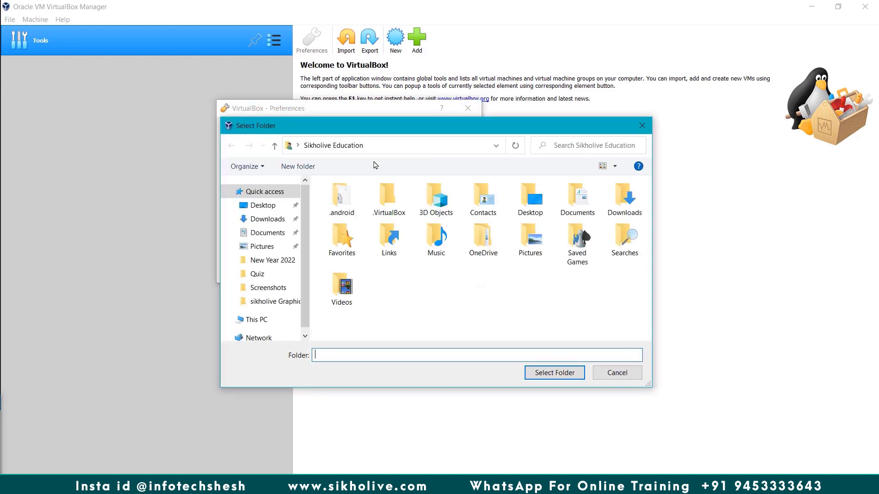
click(270, 234)
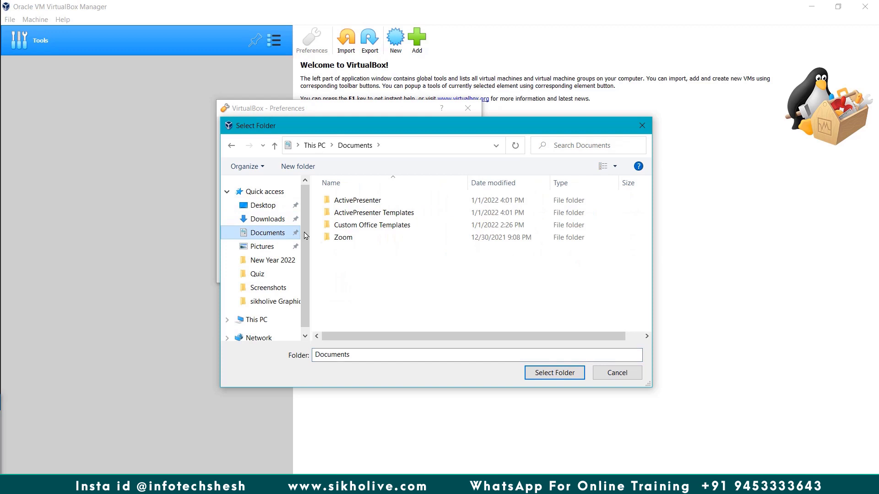
Create a folder named VirtualBox in Documents and select it as the default machine folder.
right_click(373, 284)
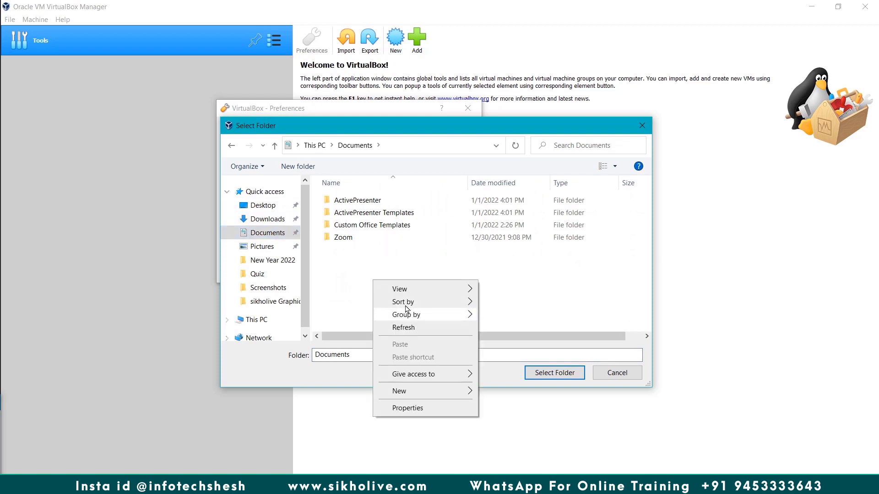
click(547, 329)
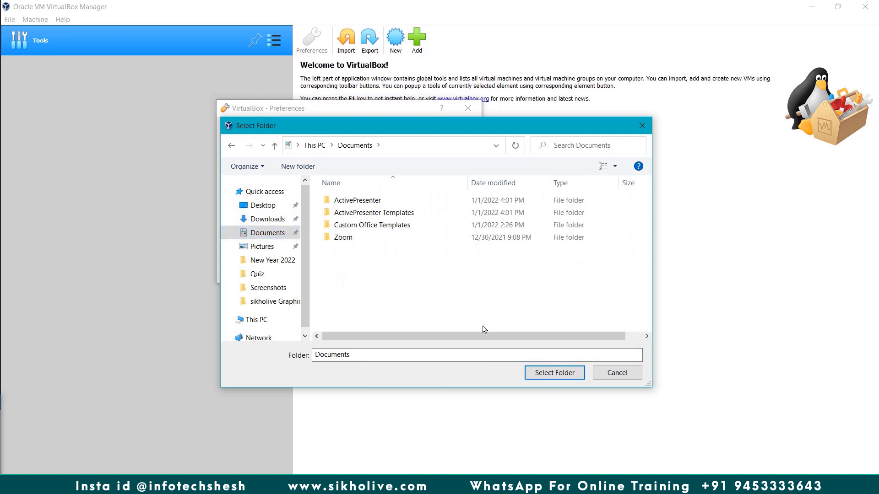
right_click(430, 292)
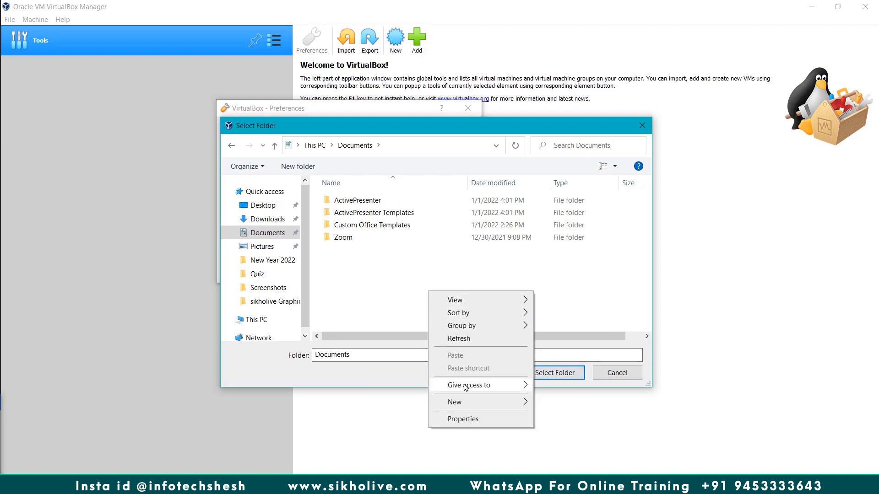
click(521, 403)
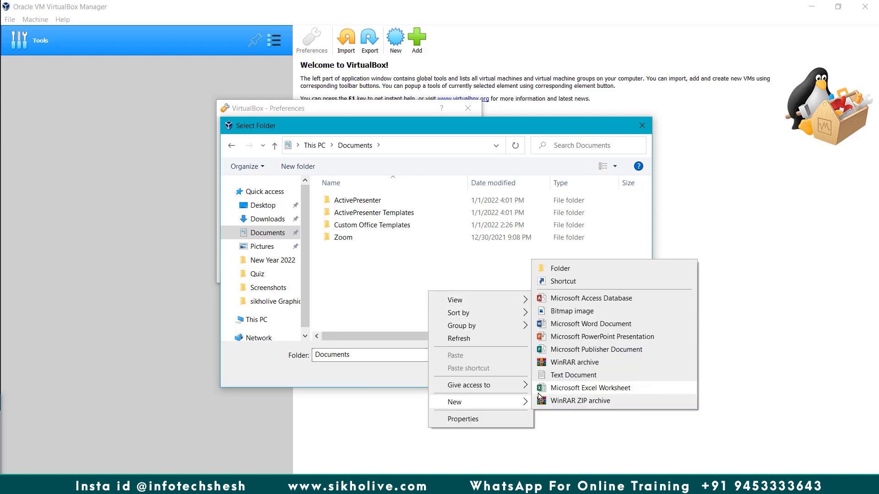
click(559, 269)
text(V)
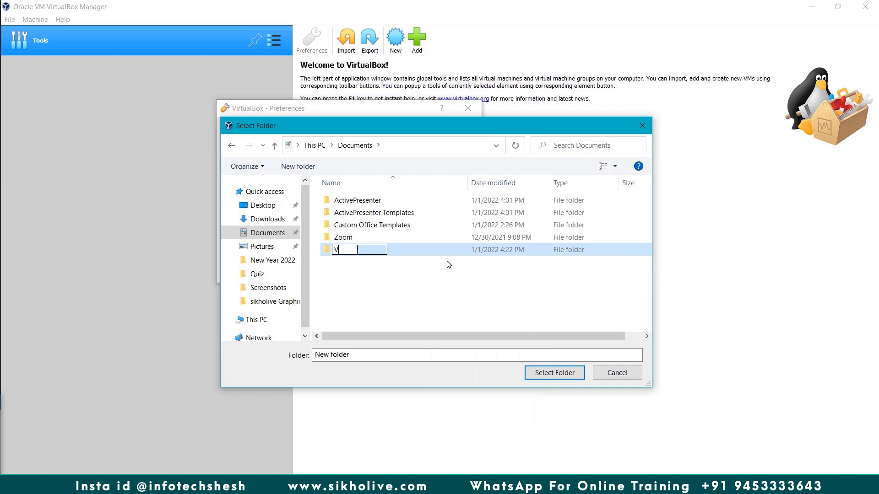
text(irtualBox)
key(Return)
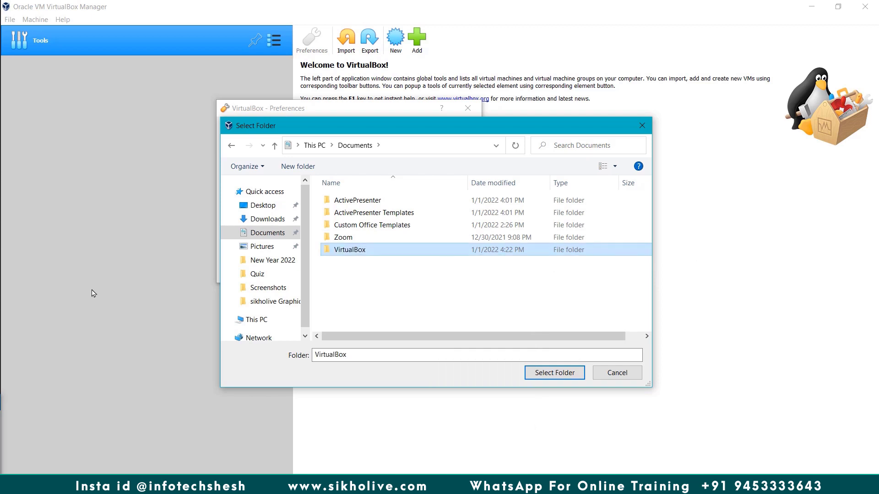
click(554, 373)
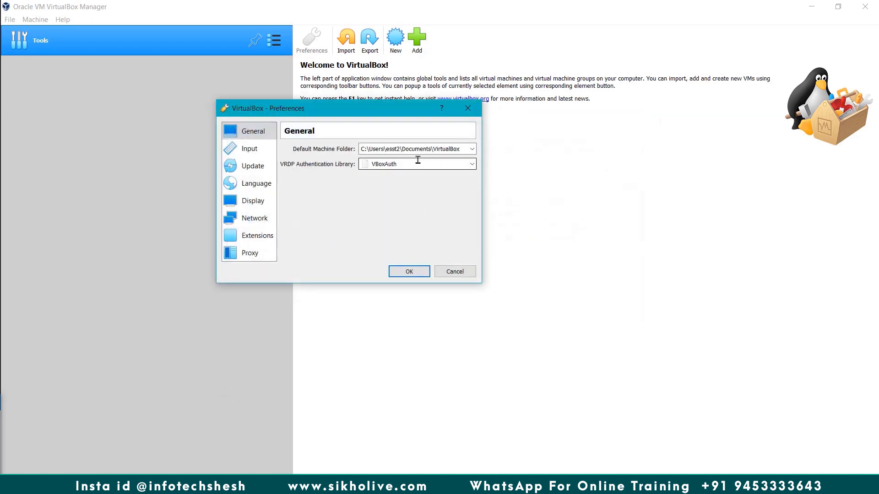
drag(460, 148, 360, 149)
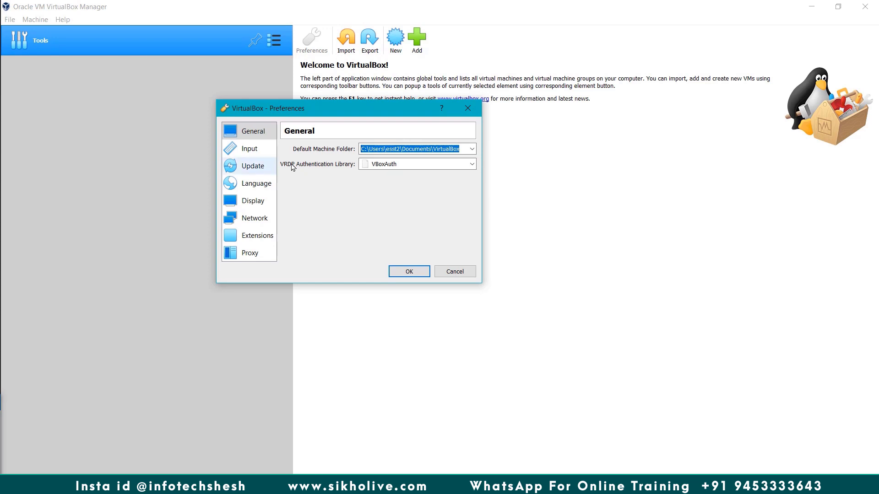
Show the Input preferences and enlarge the dialog to examine the VirtualBox Manager keyboard shortcuts.
click(258, 152)
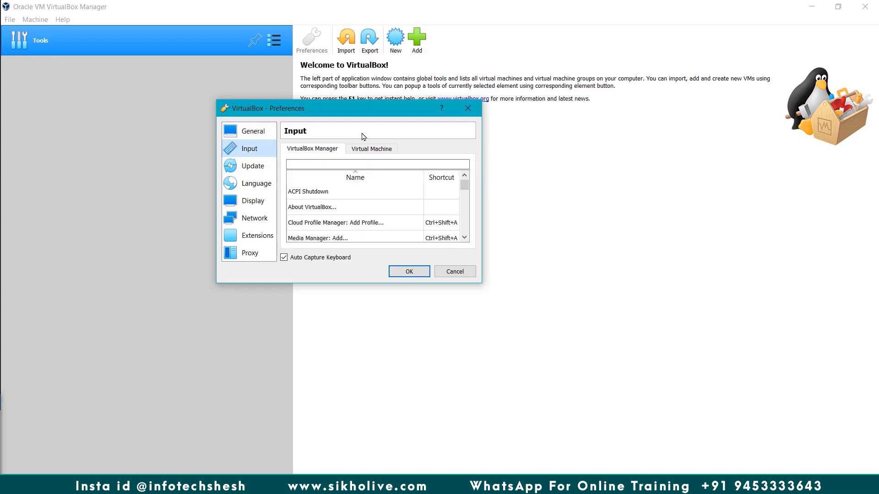
drag(346, 110, 228, 82)
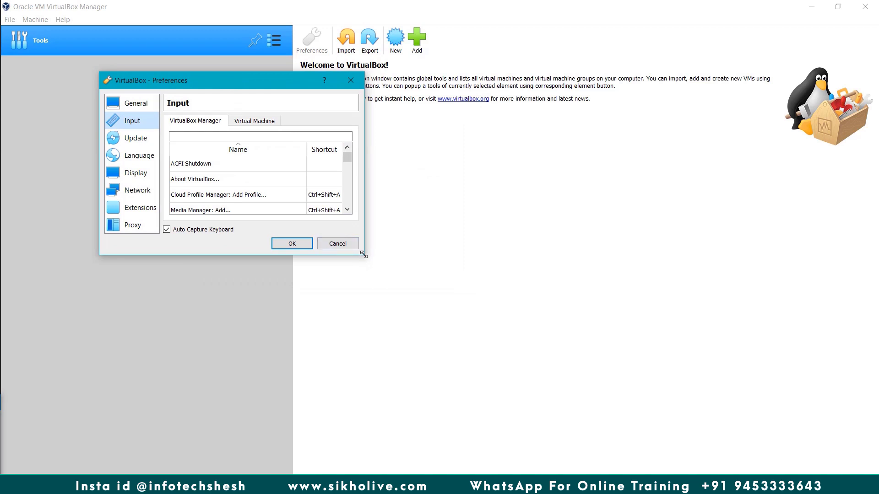
drag(364, 256, 703, 442)
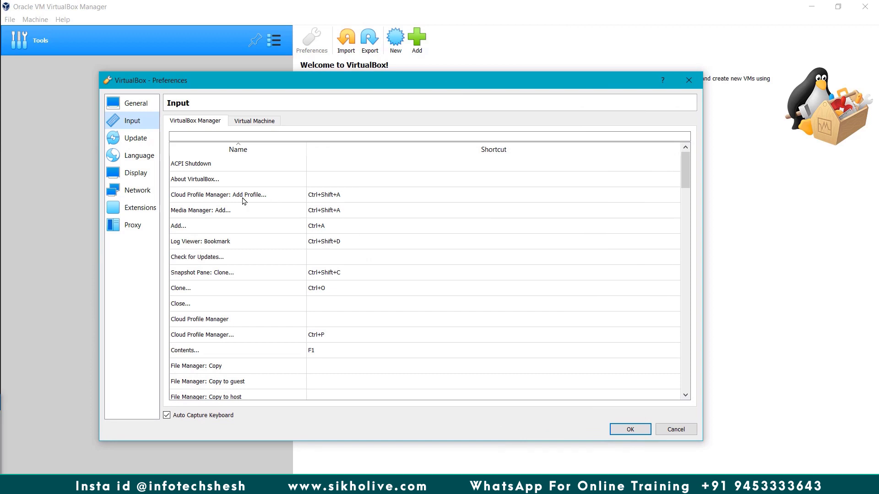
Examine the VirtualBox Manager shortcut list, including the Log Viewer and Import Appliance entries, and dismiss the preferences without saving.
click(200, 197)
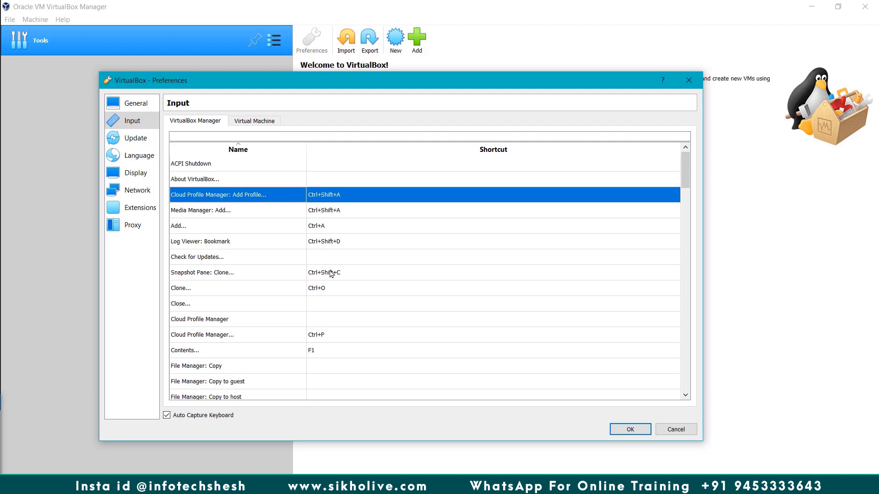
scroll(334, 302, down, 3)
scroll(335, 306, down, 4)
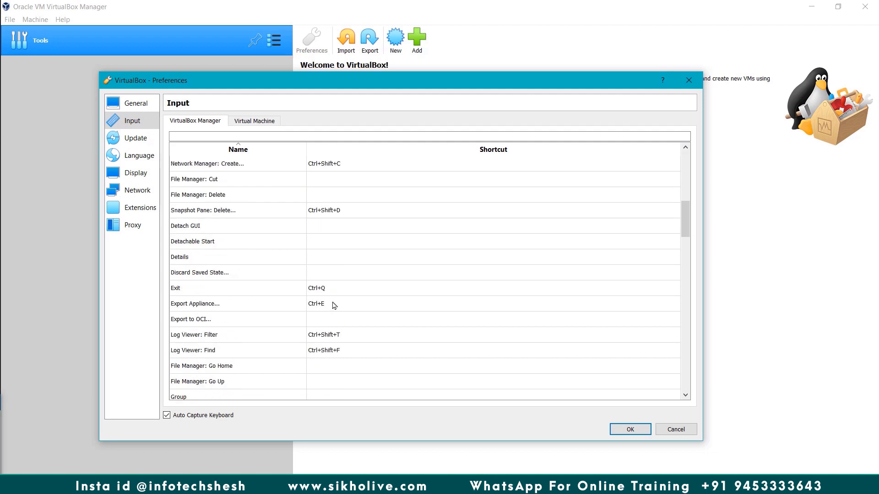
double_click(338, 335)
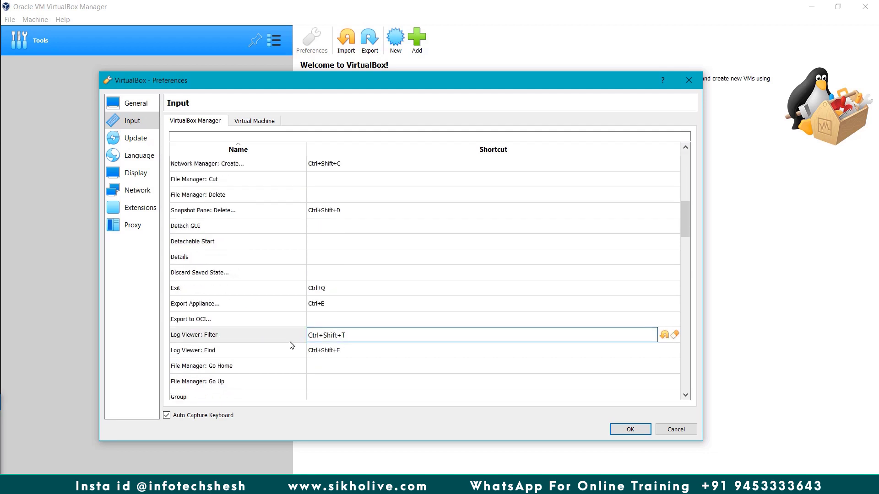
double_click(339, 351)
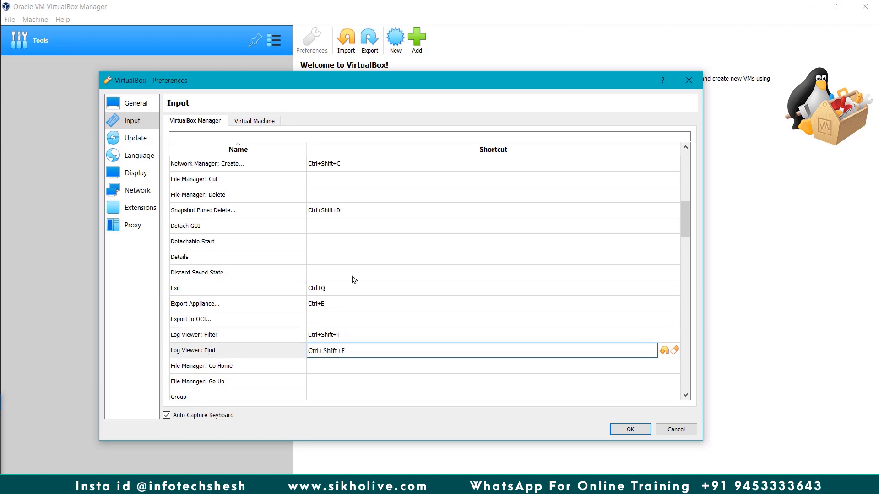
scroll(344, 243, down, 7)
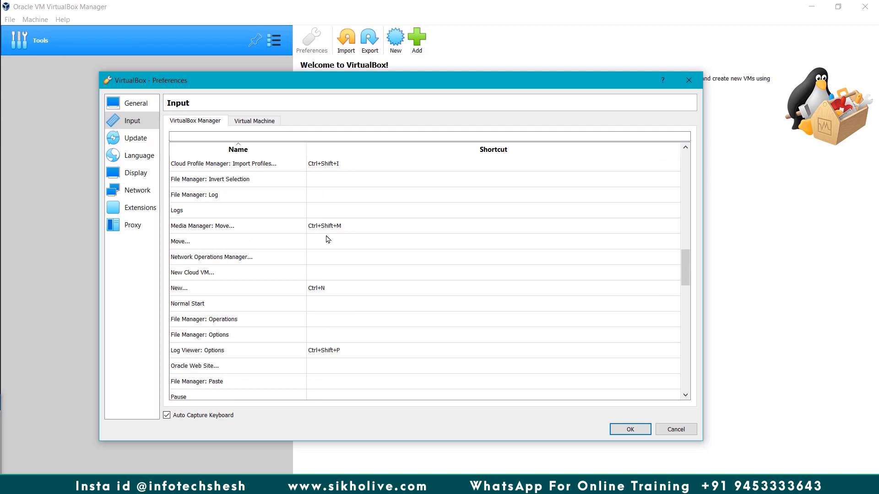
scroll(324, 256, up, 3)
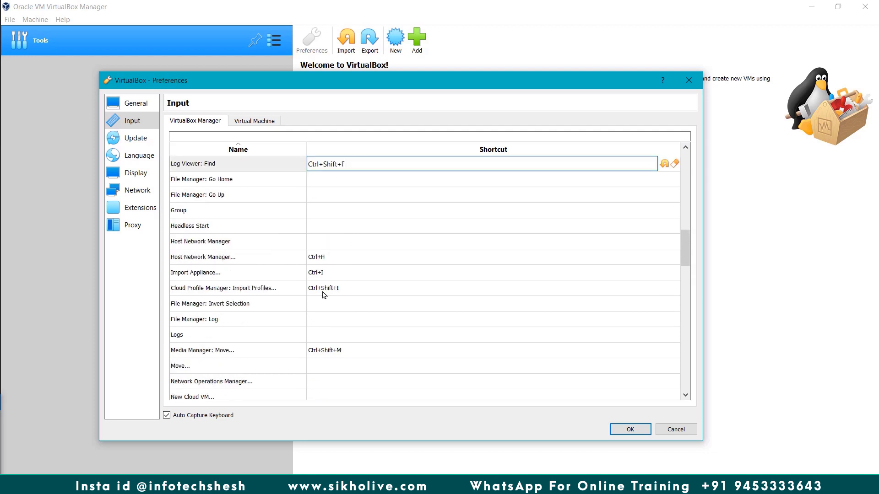
click(328, 274)
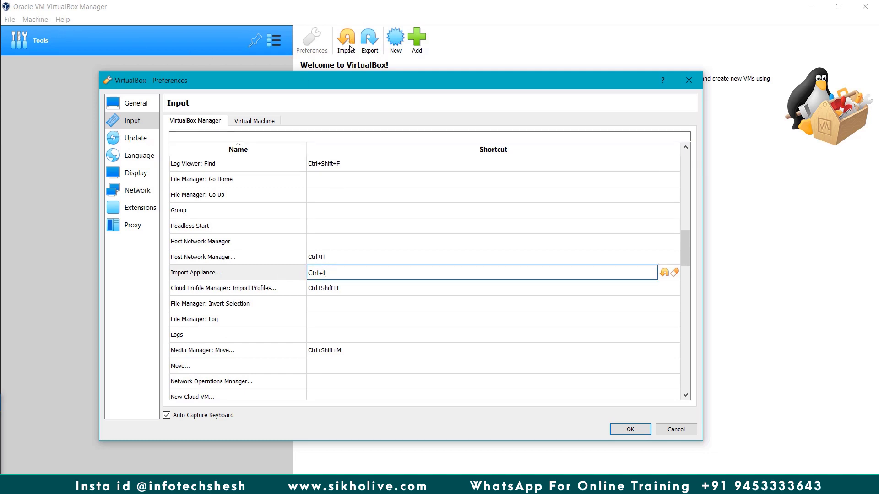
click(394, 414)
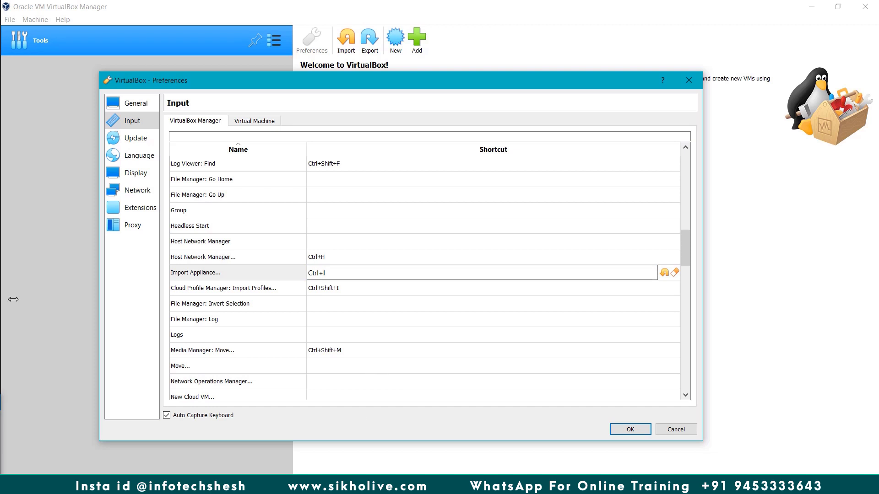
click(676, 429)
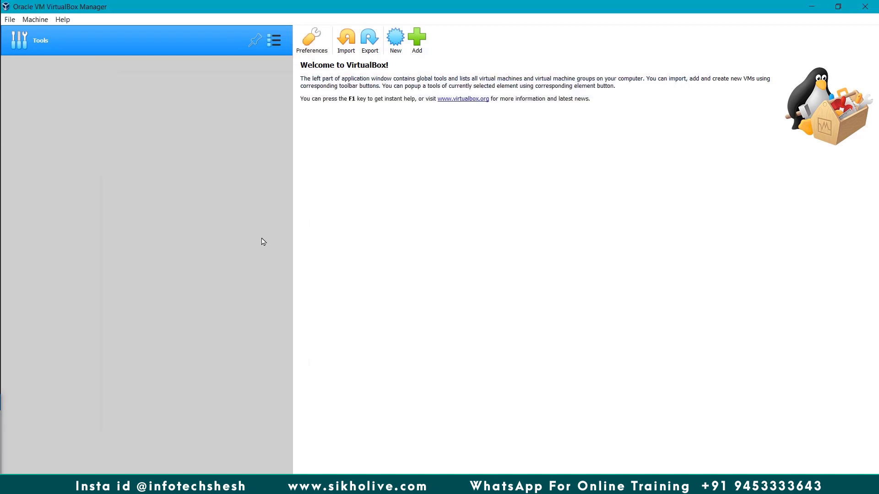
Show the Import Virtual Appliance wizard through both its keyboard shortcut and its regular command, closing it each time.
key(ctrl+i)
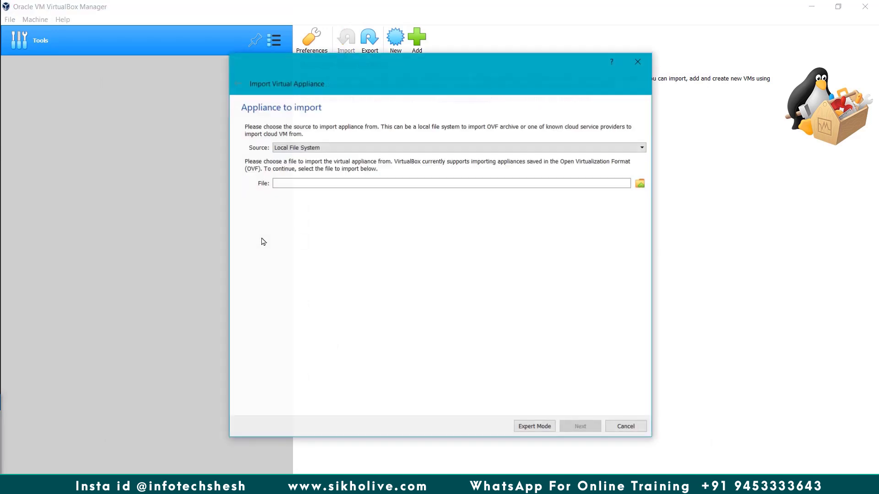
click(637, 62)
click(351, 44)
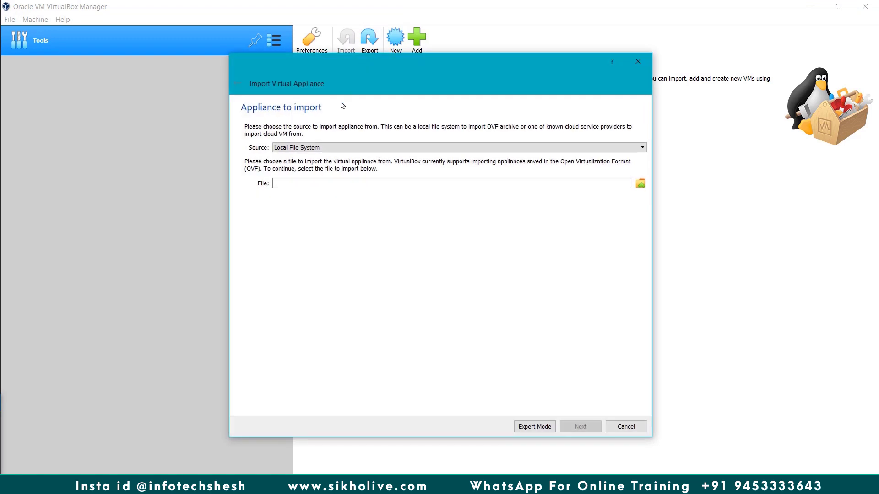
click(637, 62)
Reopen the preferences and set the update check to run once per 6 days.
click(311, 40)
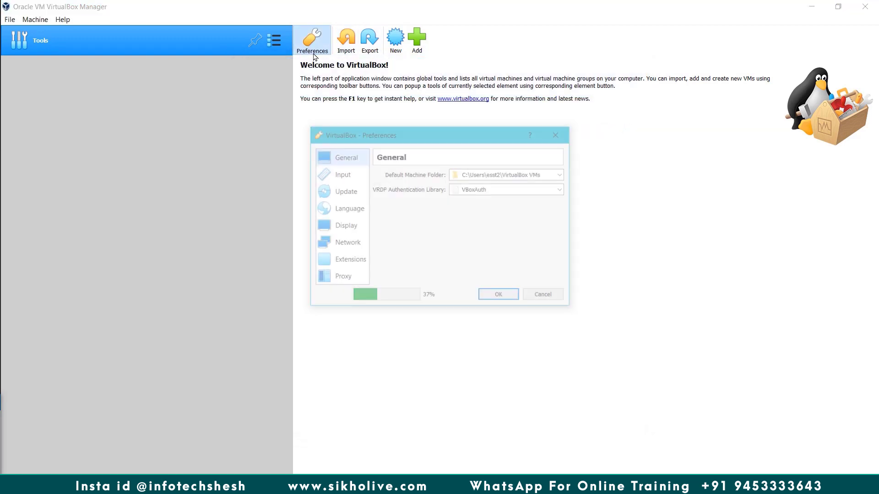
click(341, 193)
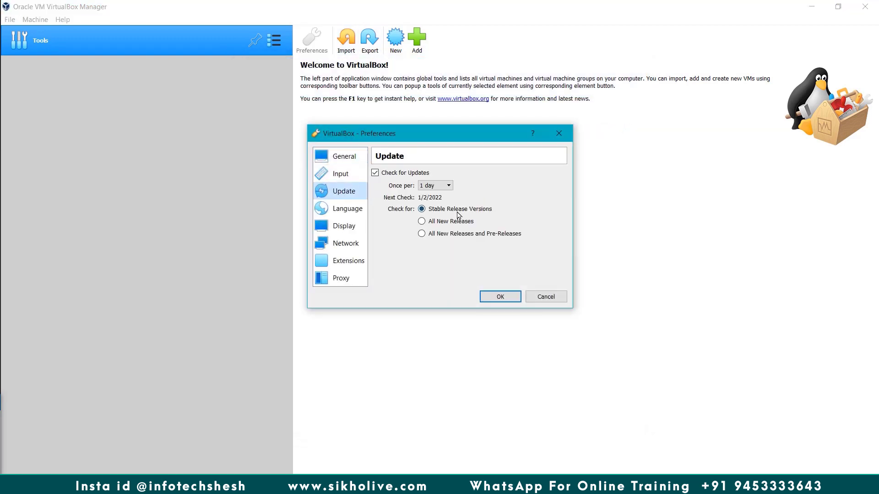
click(442, 187)
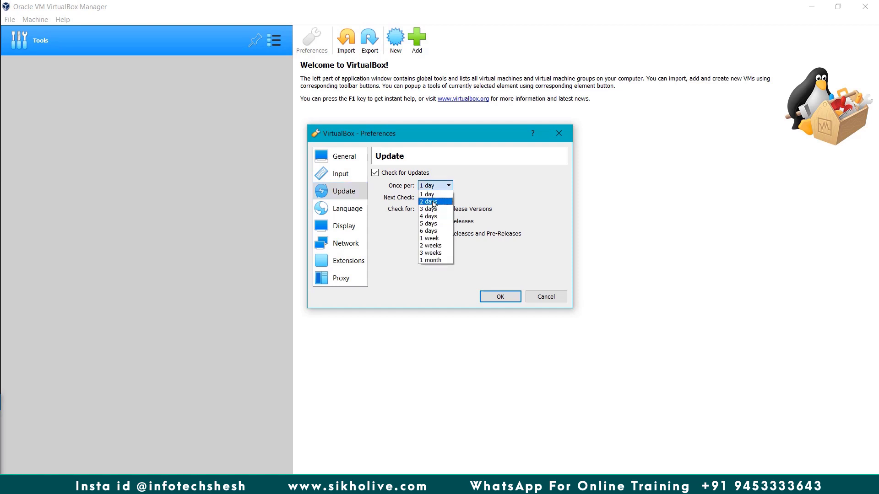
click(430, 224)
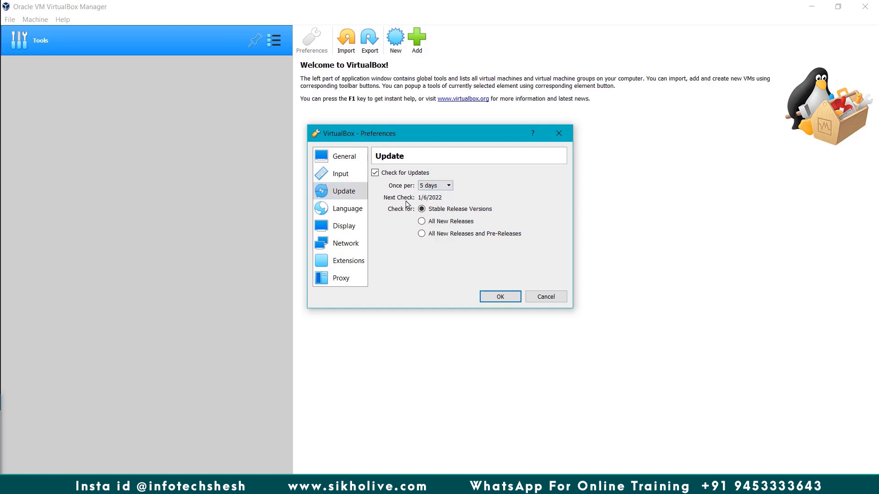
click(449, 186)
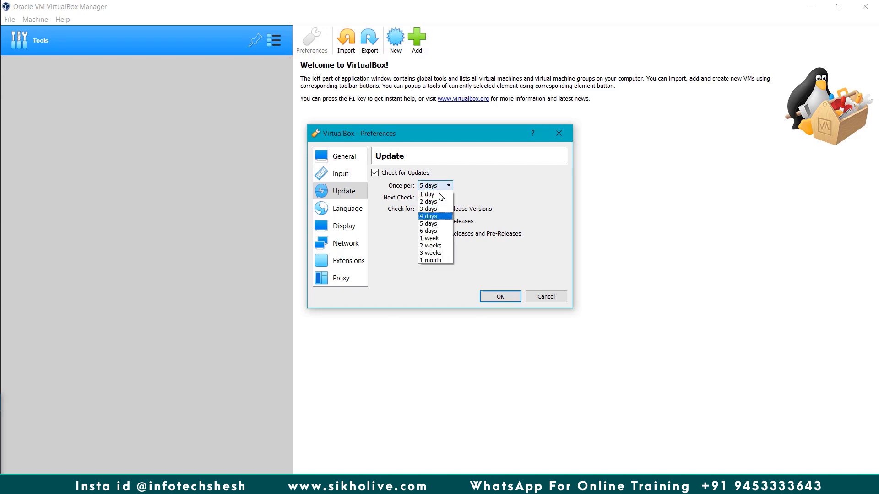
click(429, 231)
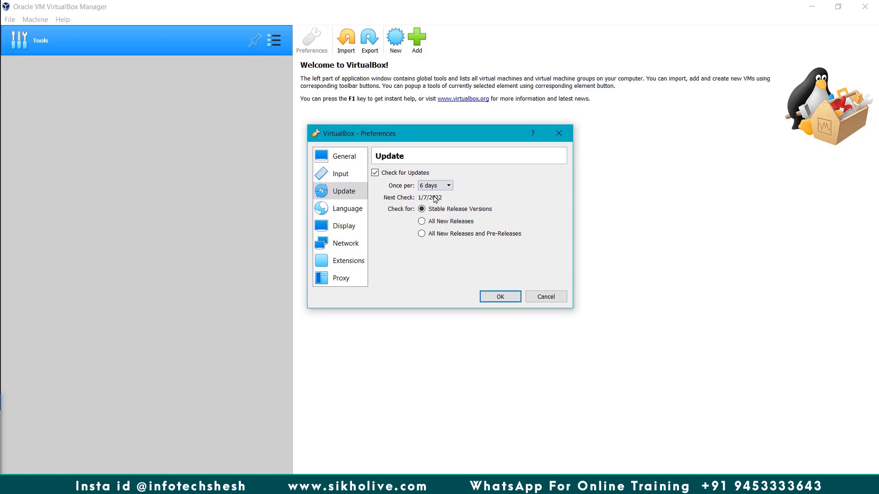
Review the Language, Display, Network, Extensions and Proxy preferences, and save the preferences.
click(351, 212)
click(351, 229)
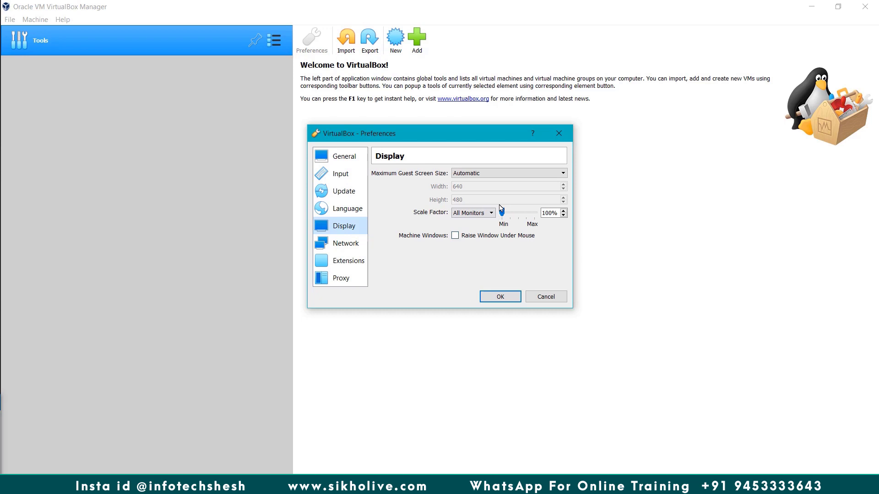
click(495, 174)
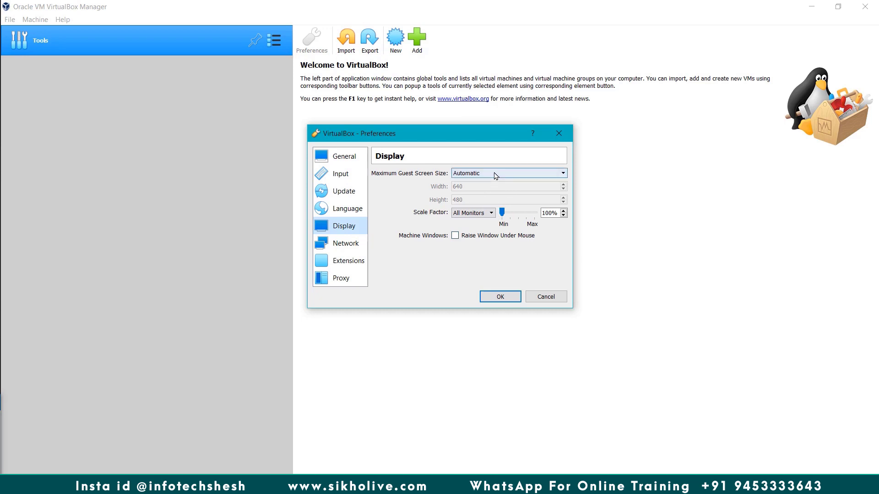
click(413, 188)
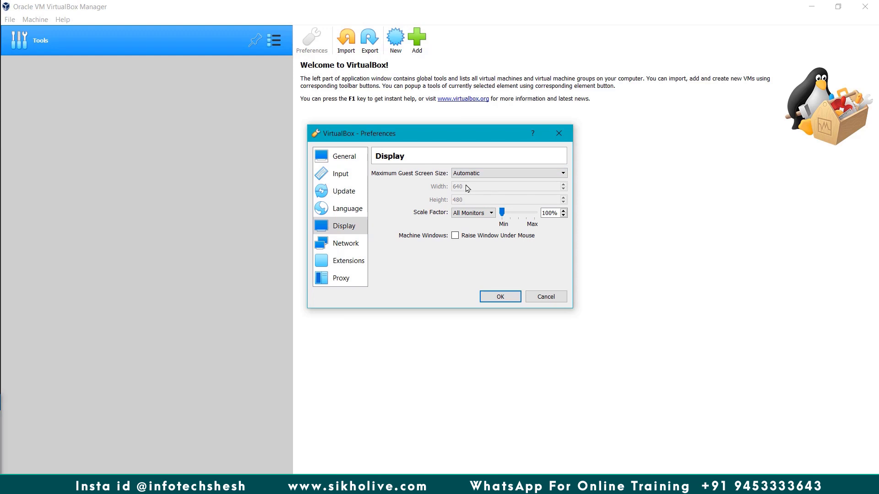
click(344, 243)
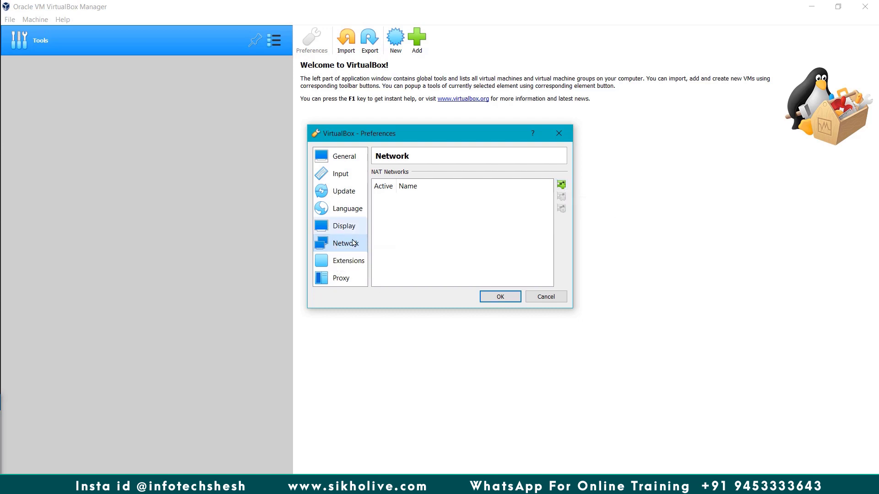
click(344, 261)
click(347, 278)
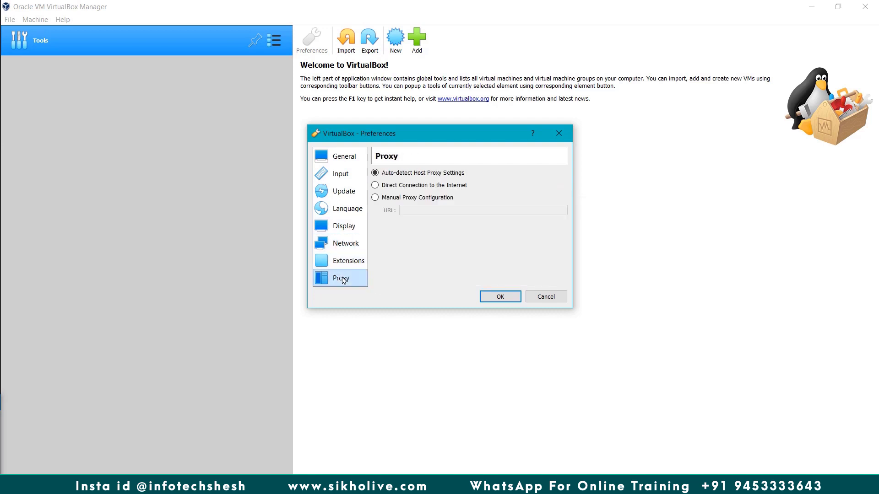
click(502, 297)
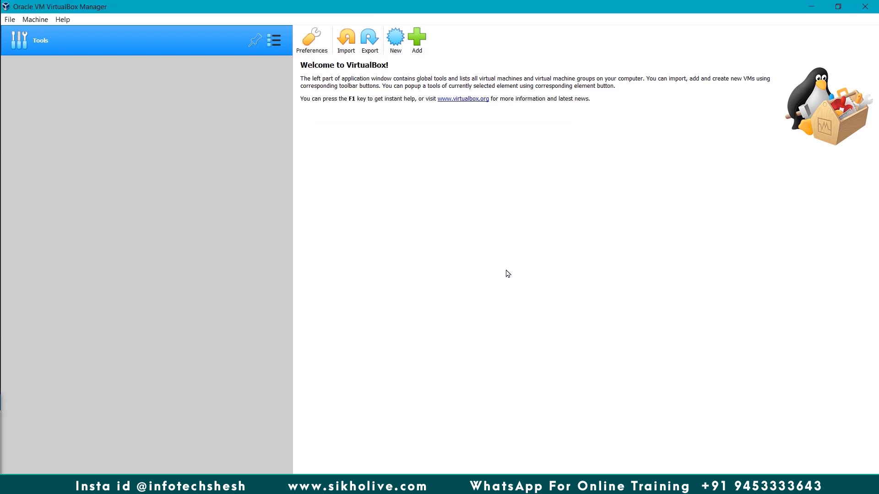
Show the Import, Export, New and Add virtual machine dialogs one after another, cancelling each.
click(346, 45)
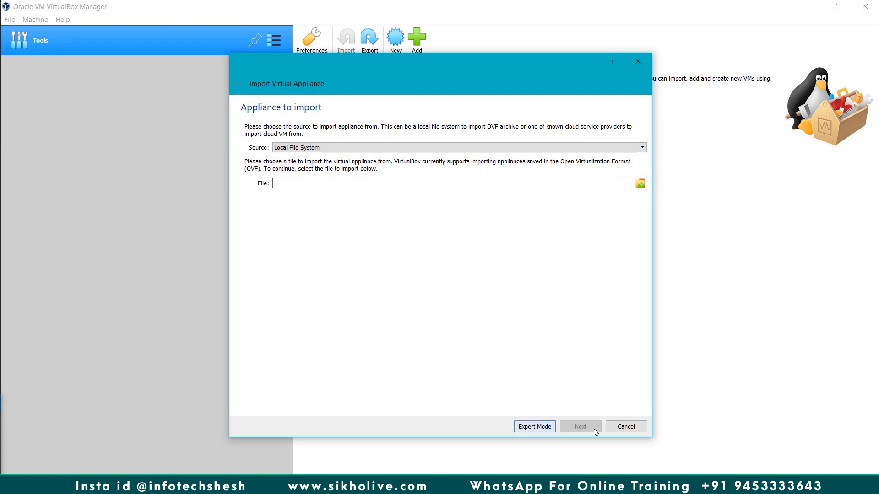
click(620, 426)
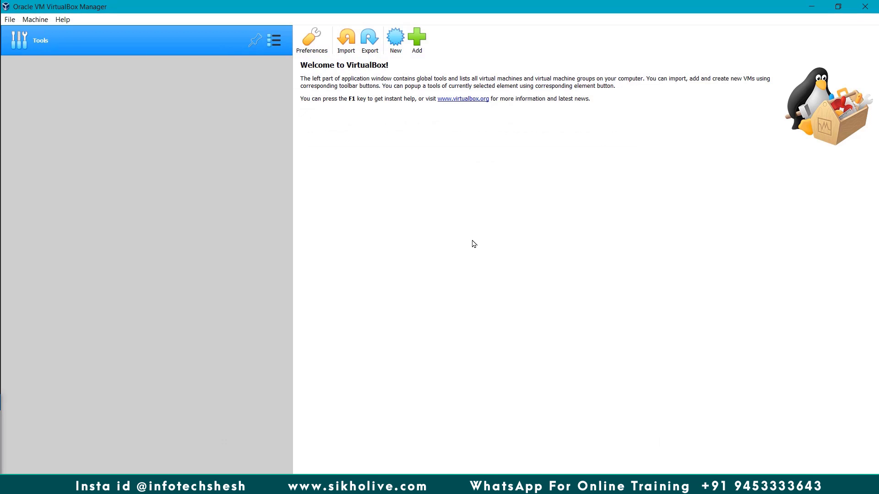
click(375, 46)
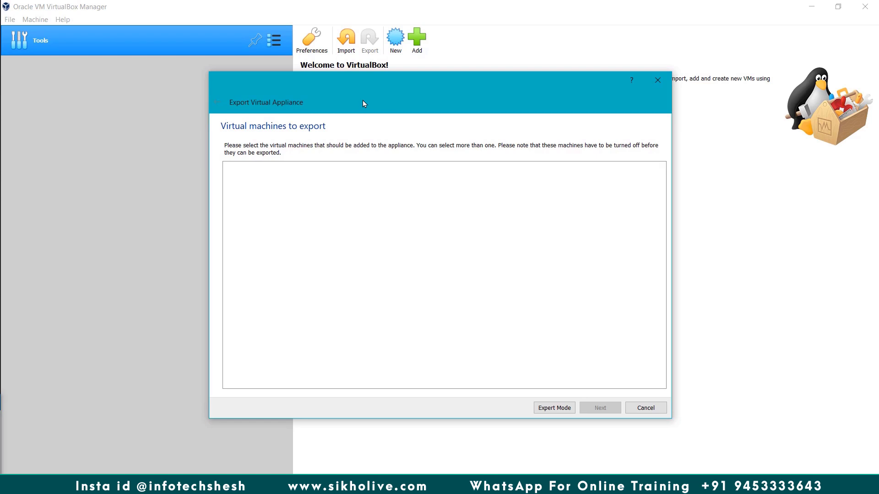
click(646, 407)
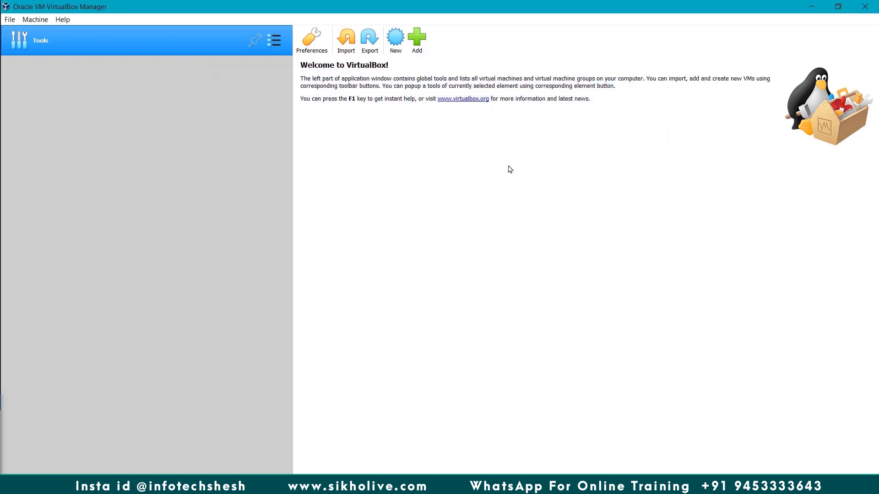
click(397, 45)
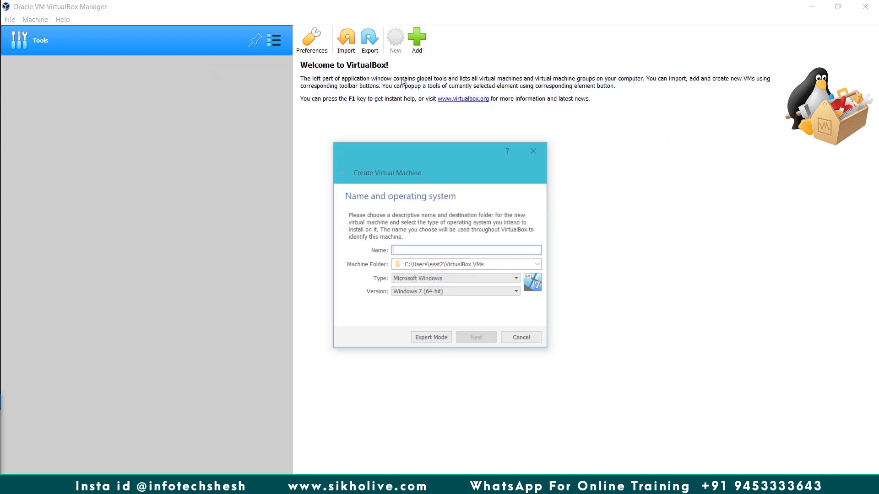
click(512, 338)
click(417, 39)
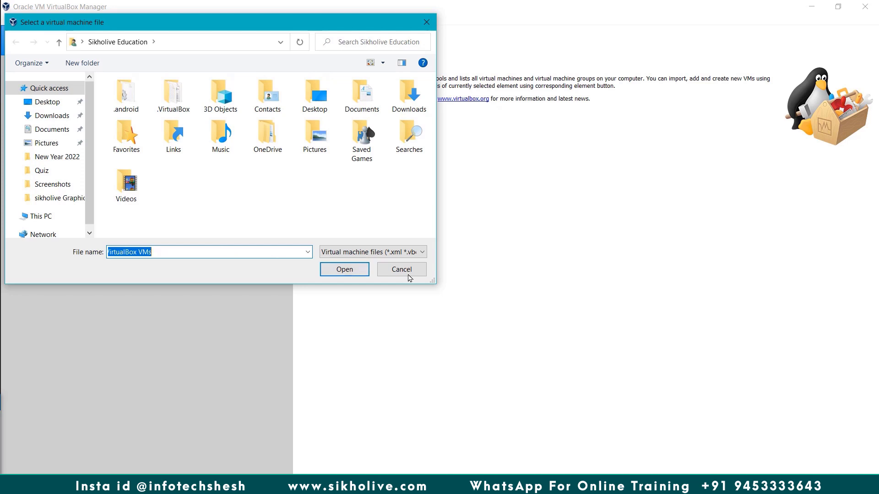
click(407, 273)
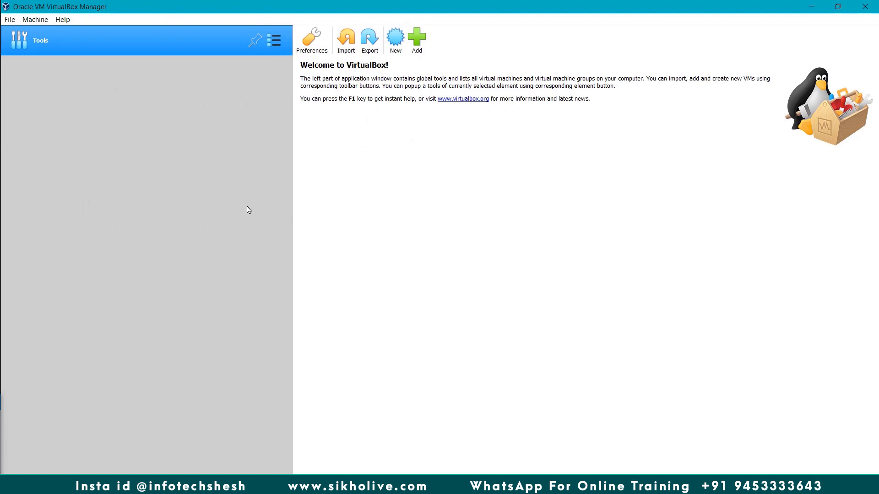
Restore and reposition the VirtualBox window, check the Fedora disc image in File Explorer's Downloads folder, and close the folder.
drag(509, 4, 513, 100)
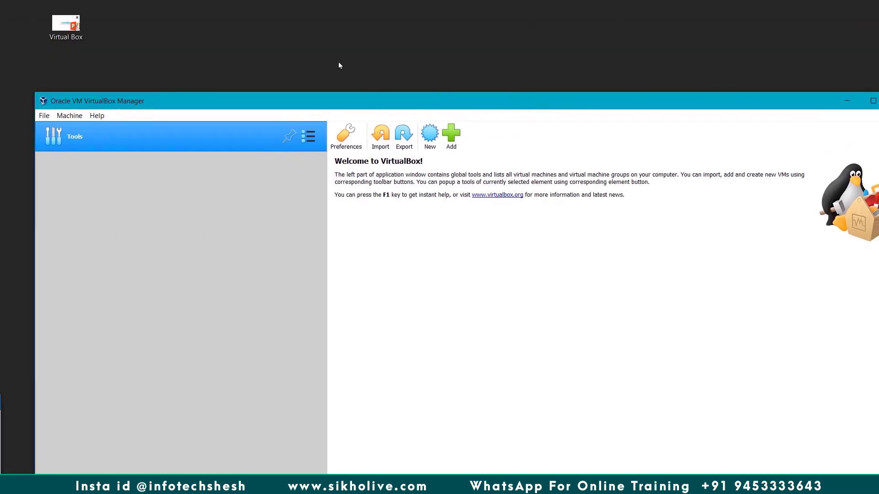
drag(225, 107, 190, 40)
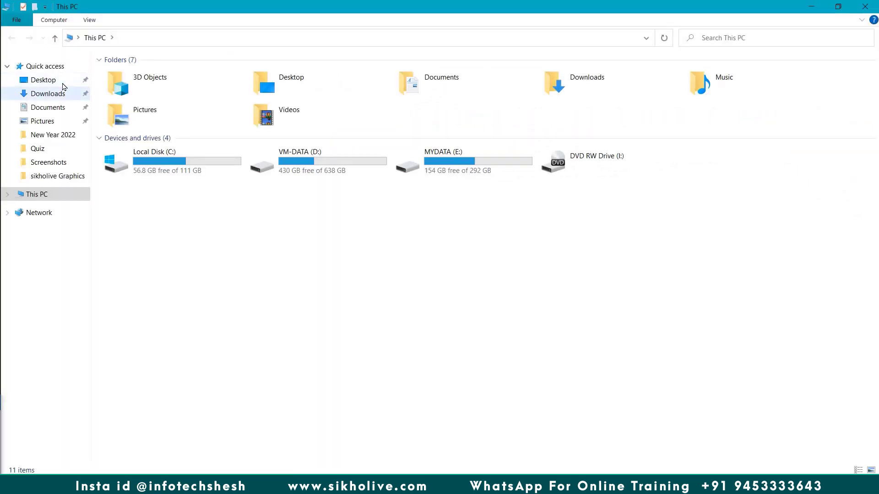
click(74, 93)
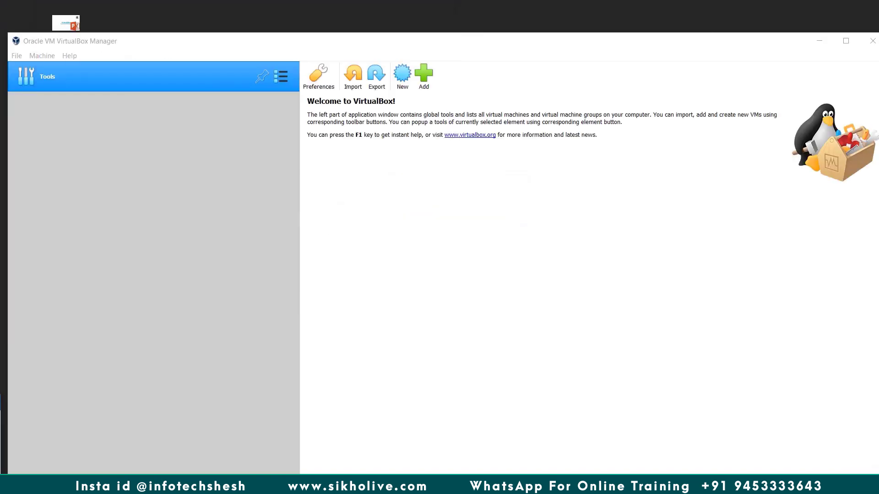
drag(0, 169, 276, 205)
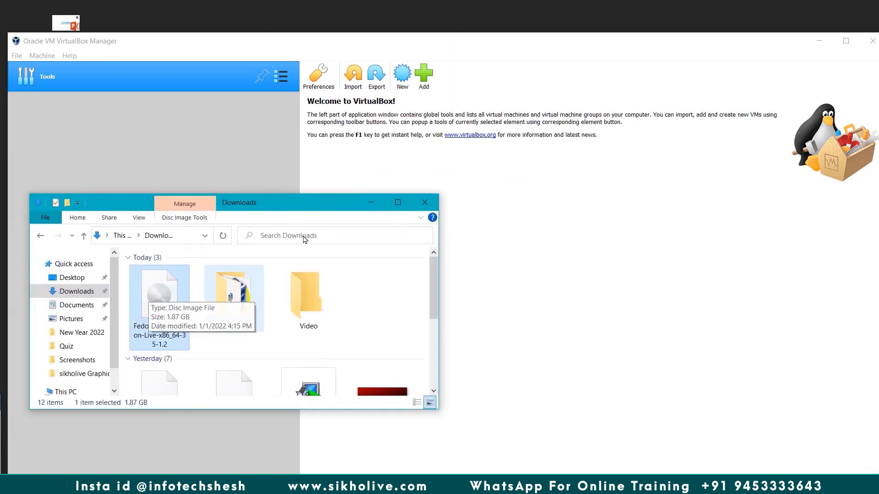
click(424, 202)
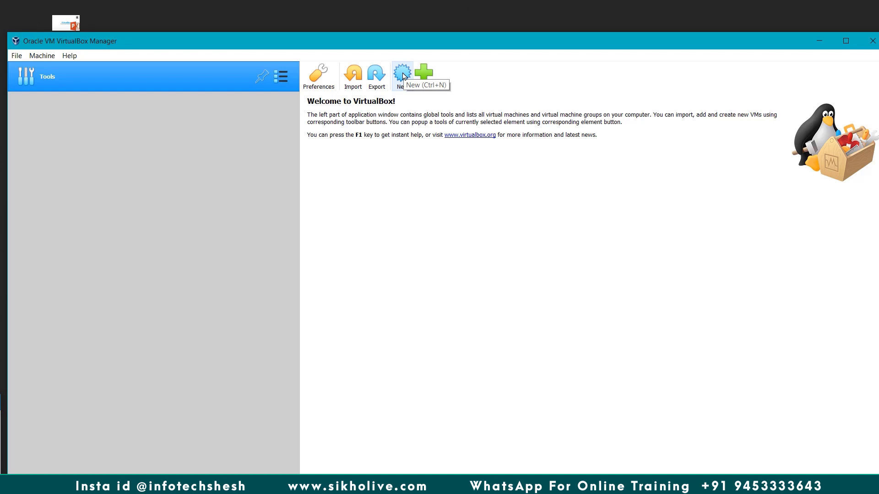
Start creating a new virtual machine and name it Fedora.
click(403, 76)
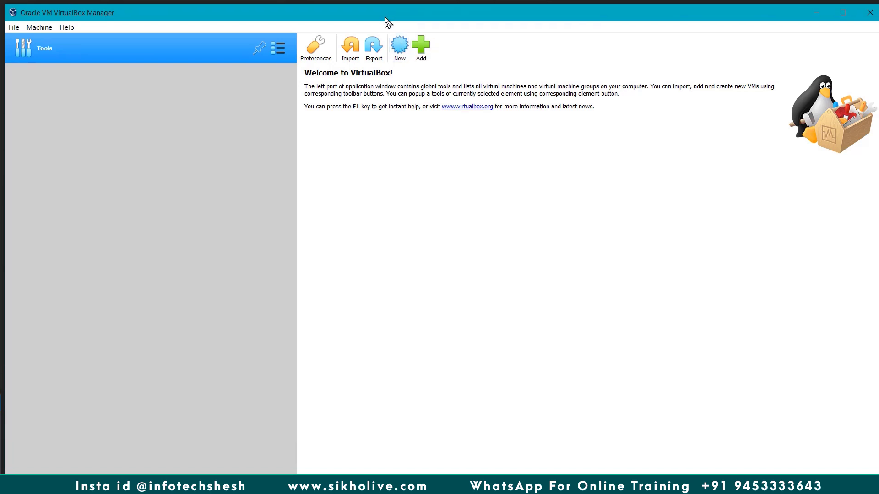
click(394, 50)
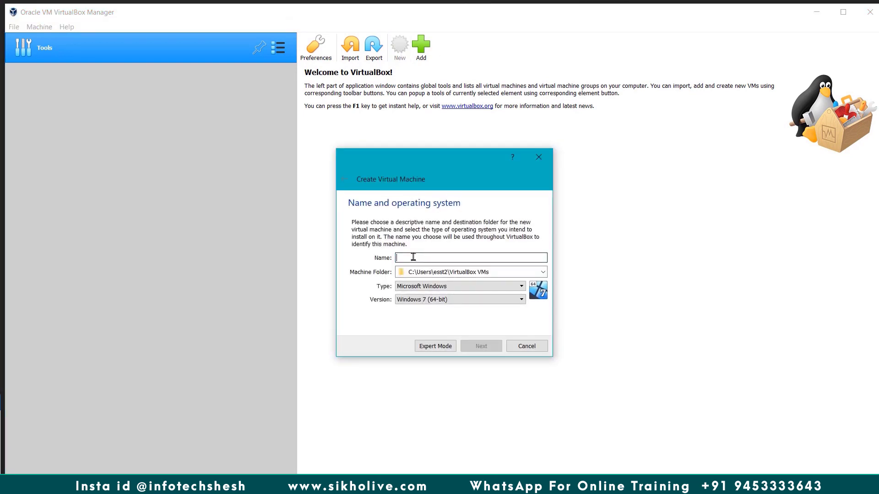
text(Fedora)
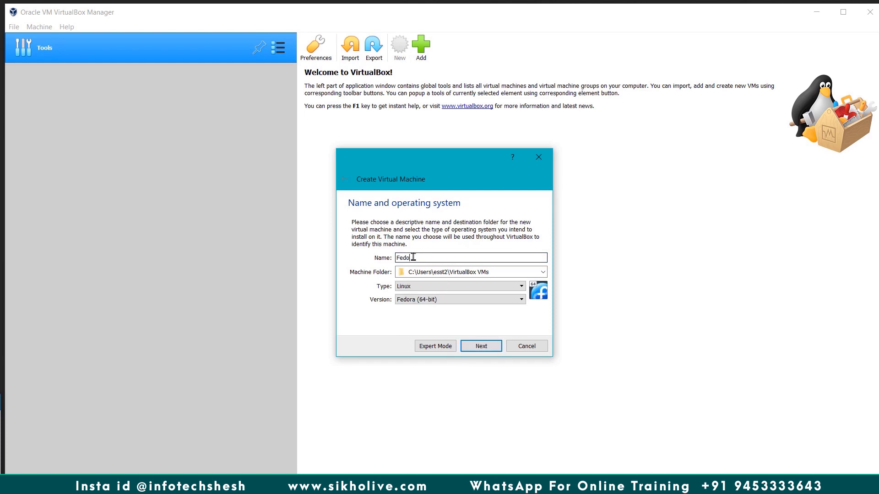
Set the new machine's folder to the VirtualBox folder inside Documents.
click(484, 272)
click(542, 272)
click(455, 295)
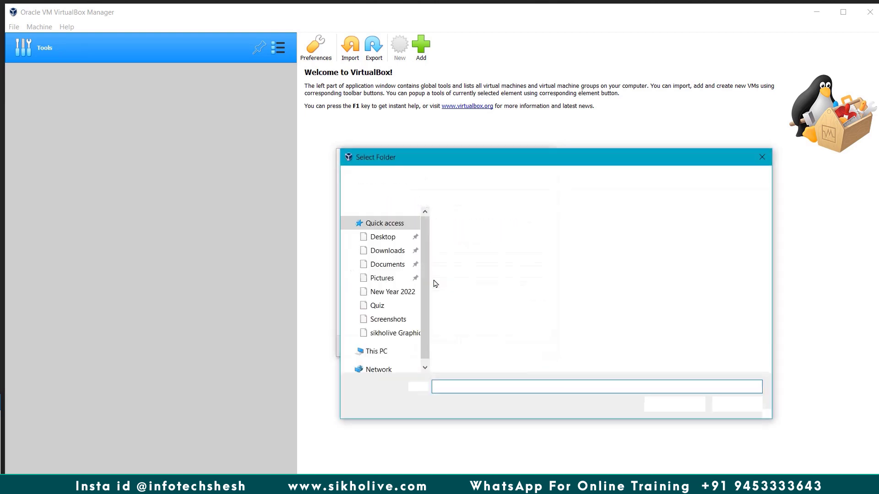
click(388, 265)
double_click(469, 269)
click(674, 404)
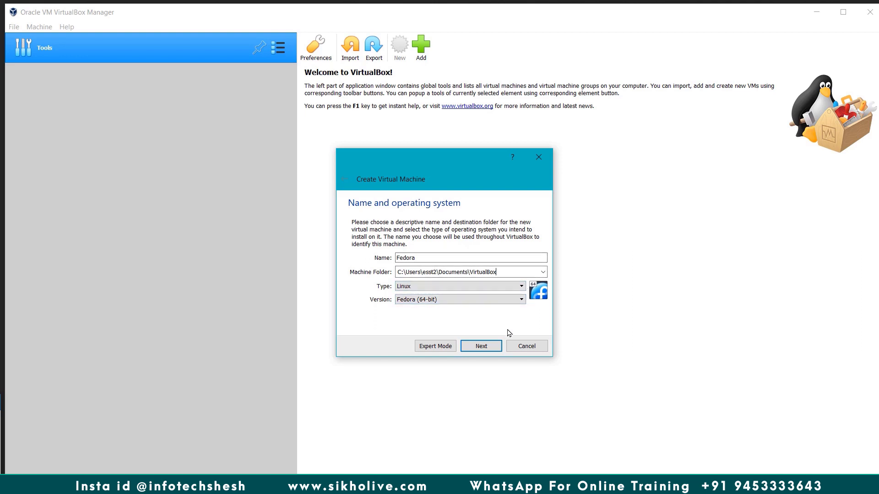
Proceed to the memory size and allocate 2048 MB of RAM to the Fedora machine.
click(485, 346)
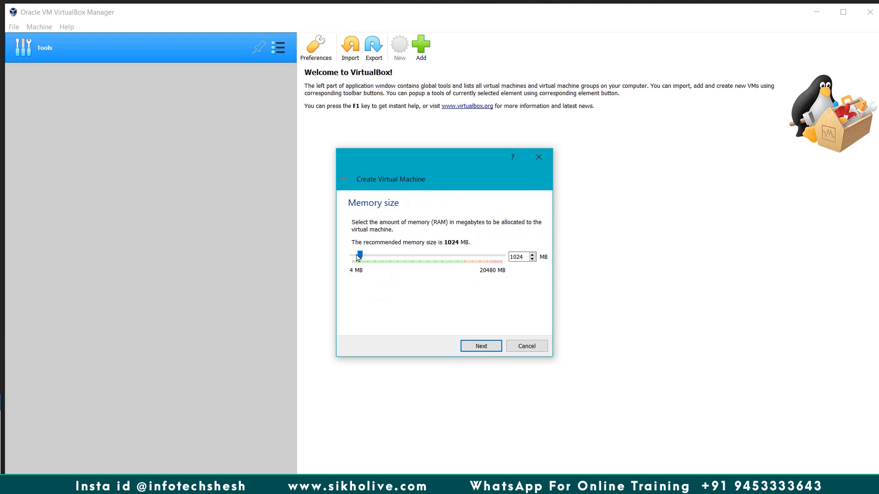
mouse_move(366, 259)
mouse_down()
mouse_move(378, 259)
mouse_move(371, 260)
mouse_up()
click(487, 346)
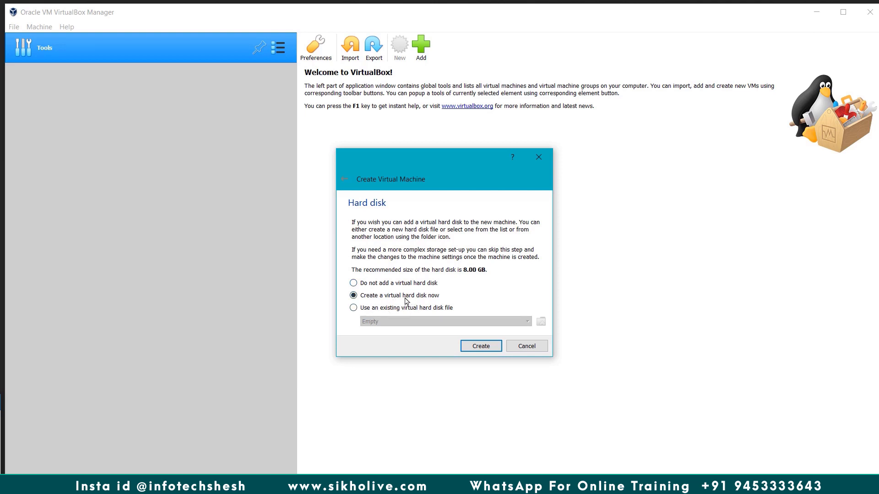
Choose to create a virtual hard disk now, as a dynamically allocated VDI (VirtualBox Disk Image).
click(389, 287)
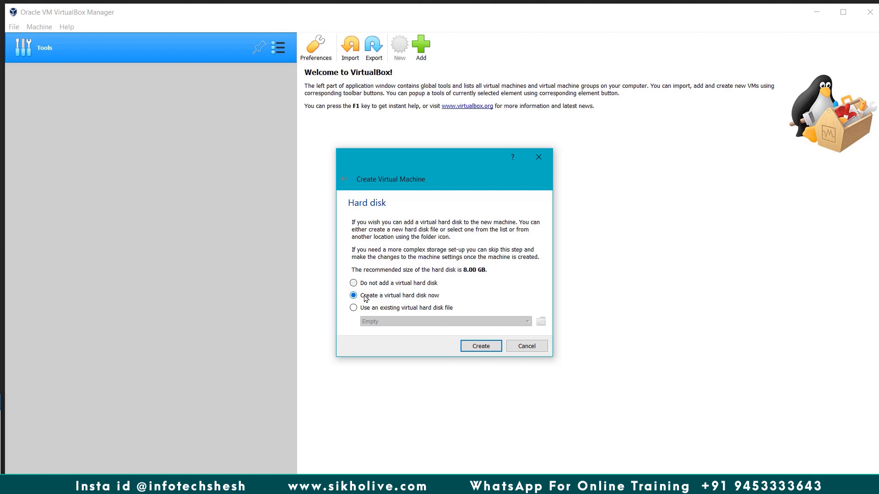
click(481, 350)
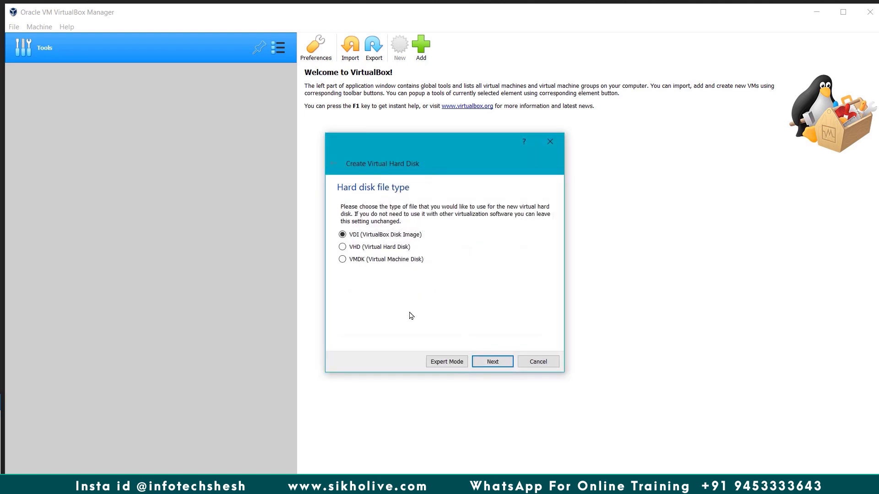
click(365, 236)
click(500, 365)
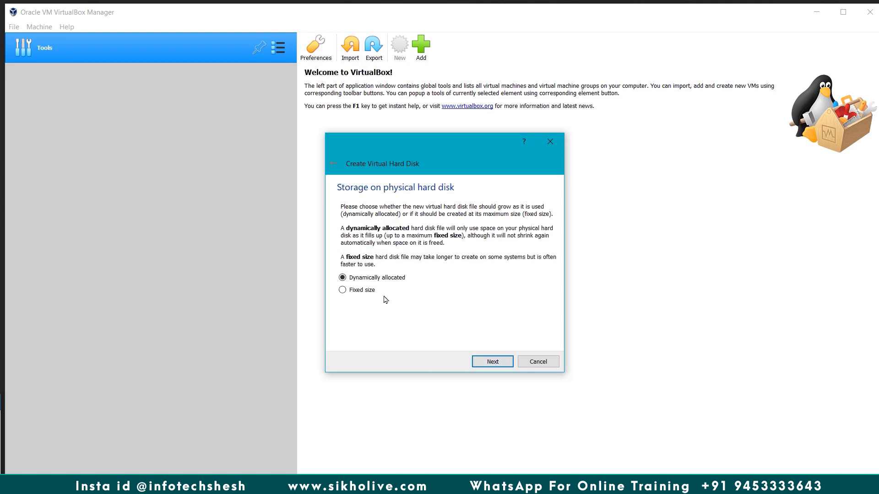
click(374, 279)
click(493, 361)
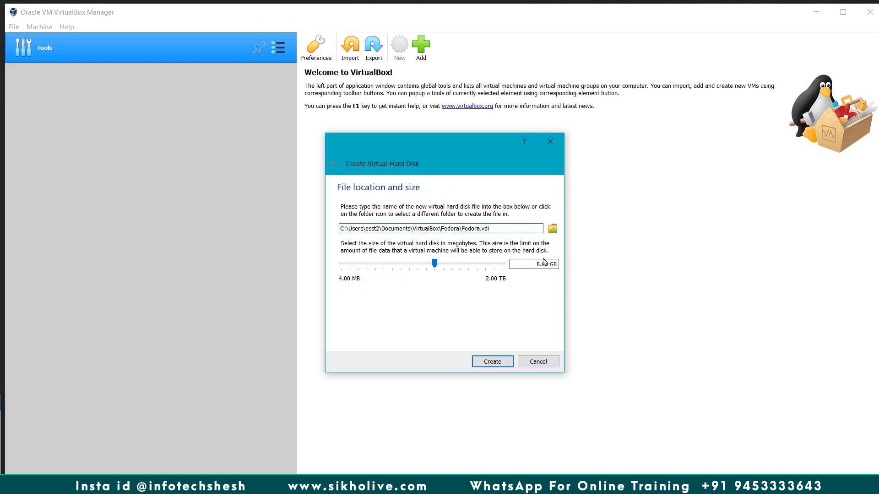
Set the virtual hard disk size to 20 GB and create the disk.
drag(445, 268, 451, 262)
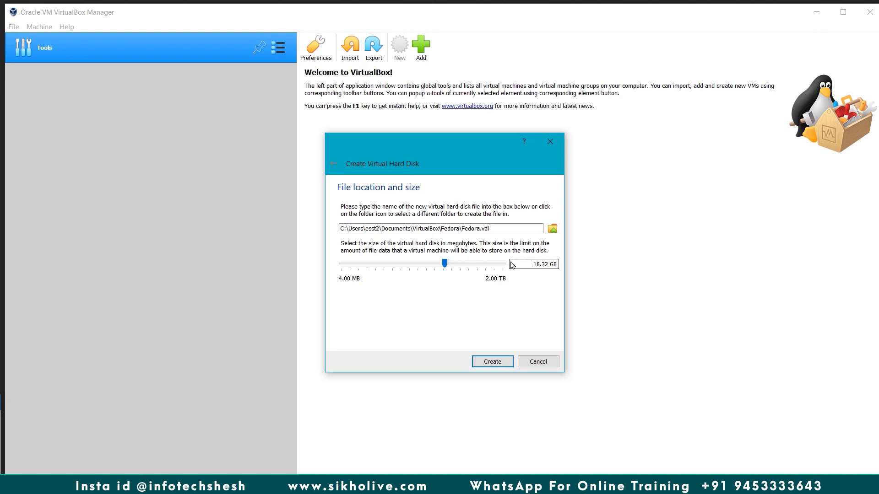
double_click(537, 264)
text(20)
double_click(543, 264)
click(492, 361)
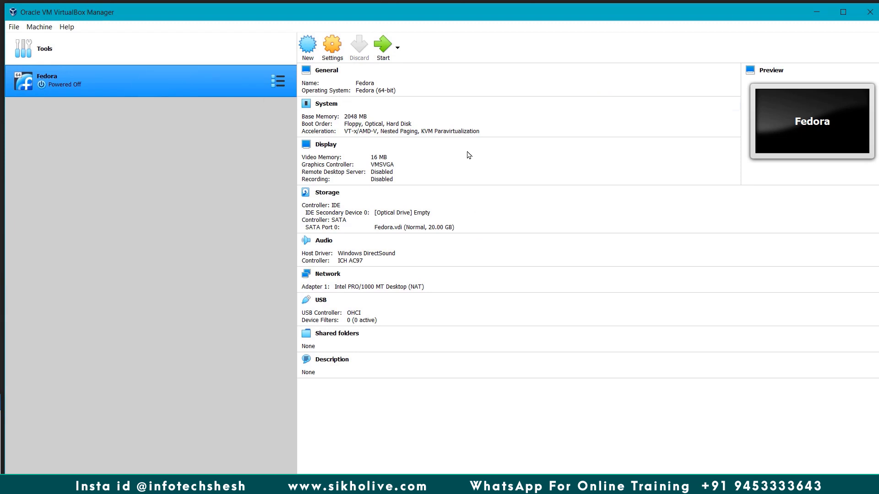
Review the Fedora machine's tools list, base memory and graphics controller options from its details.
click(278, 84)
click(260, 115)
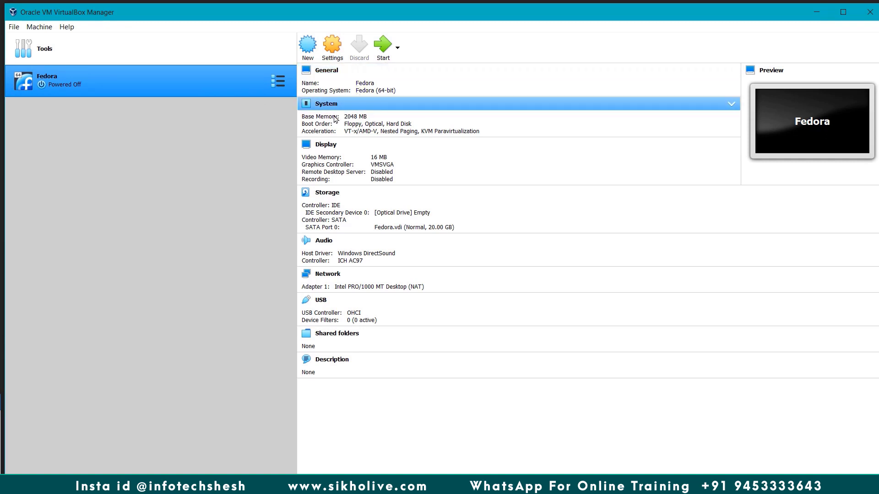
click(356, 118)
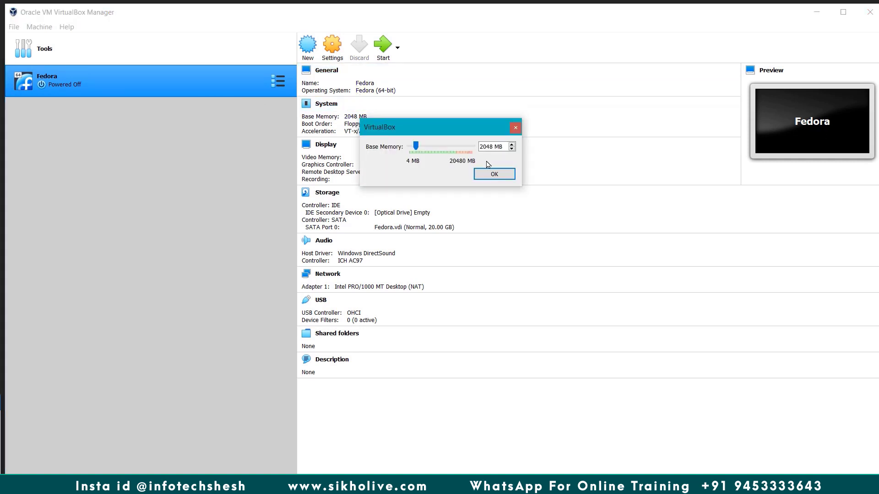
click(514, 128)
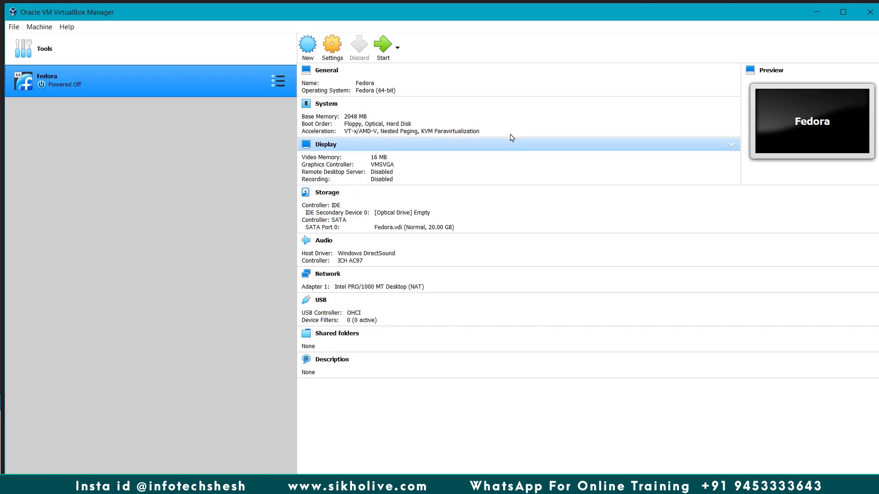
click(382, 164)
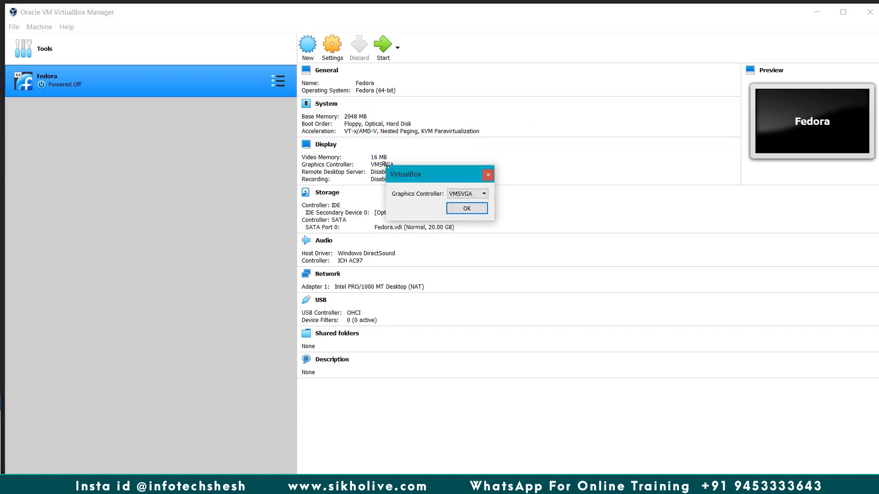
click(474, 207)
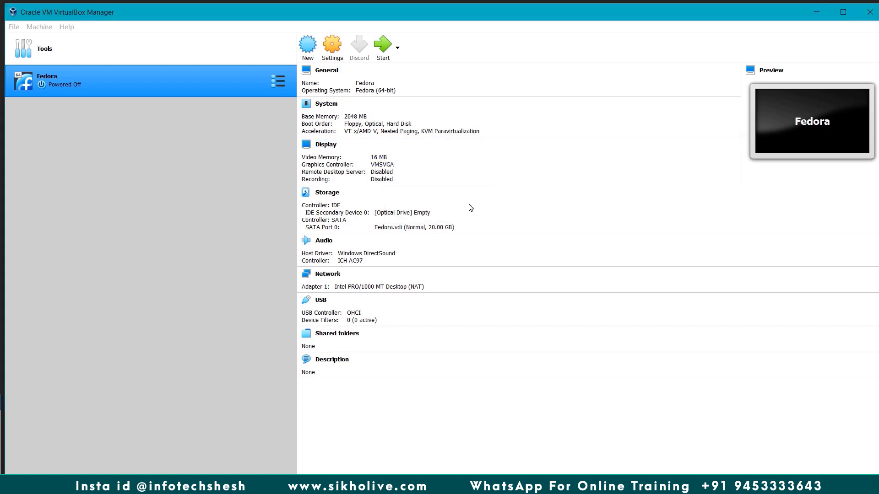
Review the Fedora machine's optical drive, hard disk, USB controller and description options, cancelling the description settings.
click(408, 218)
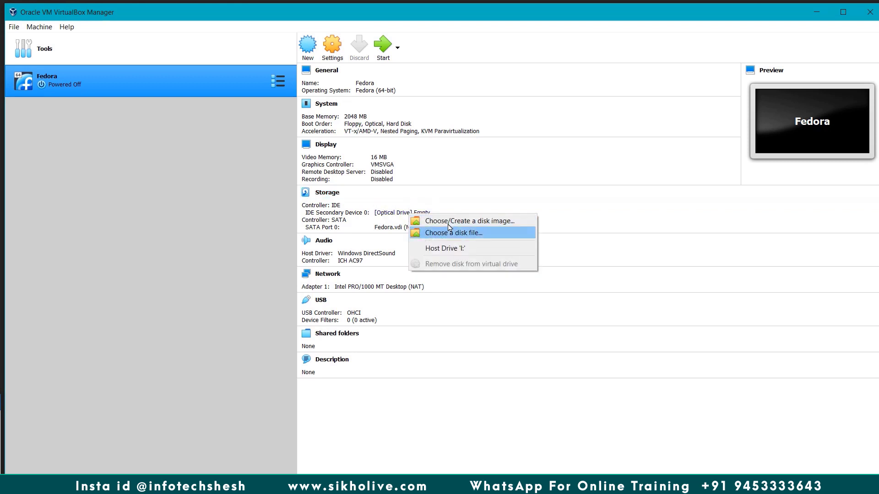
click(389, 227)
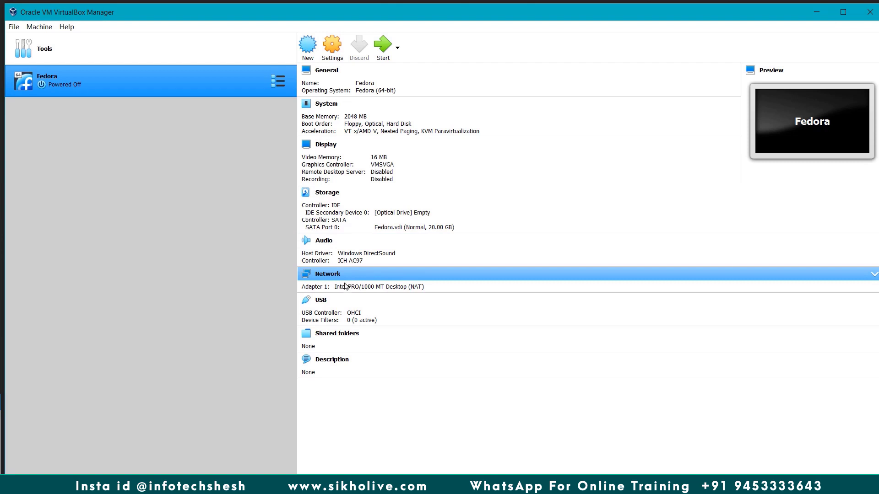
click(351, 314)
click(402, 307)
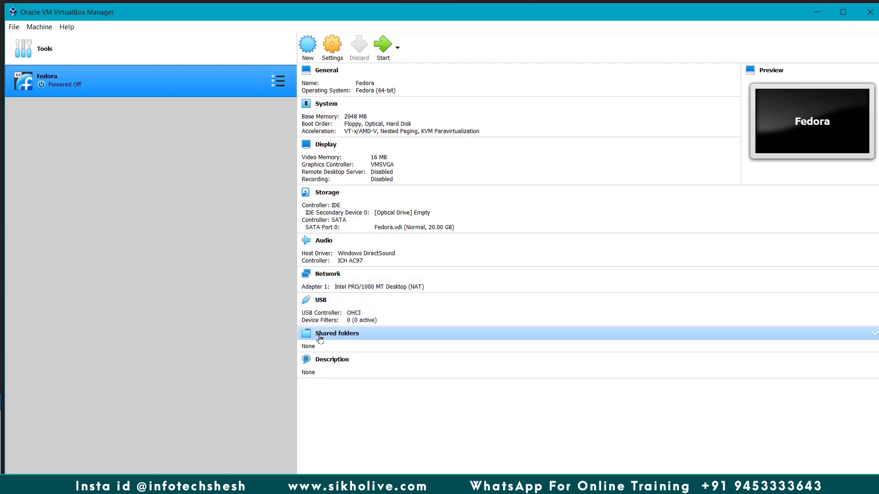
click(336, 361)
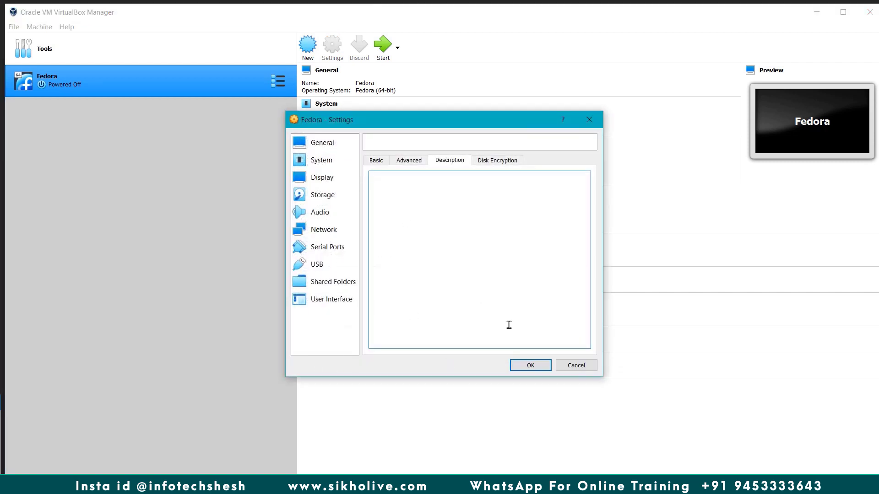
click(564, 366)
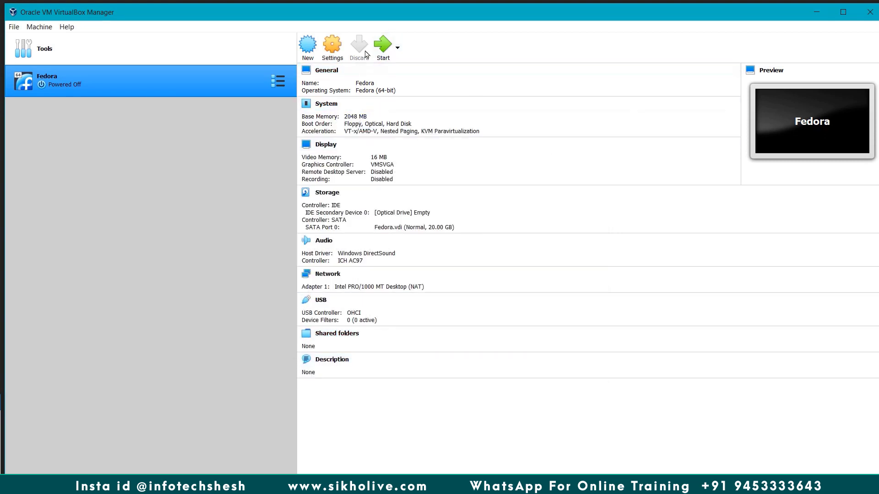
Open the Fedora machine's settings and examine the General, System and Display pages and the storage devices.
click(333, 47)
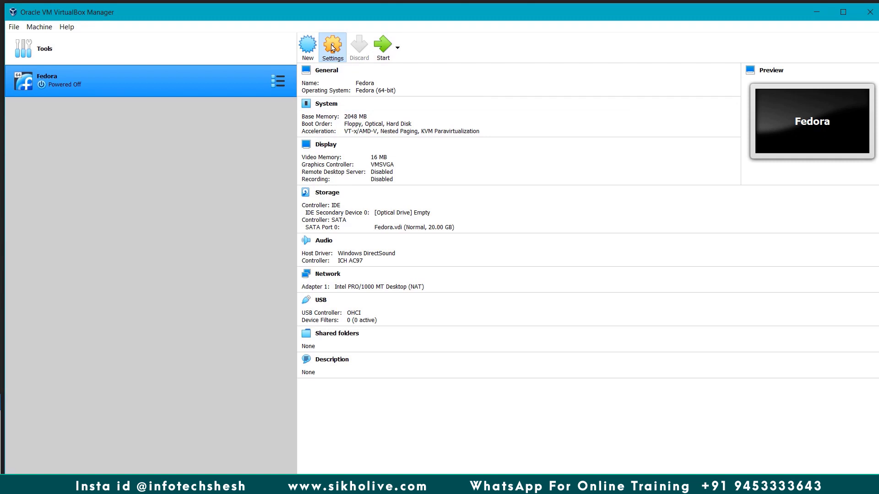
drag(362, 118, 220, 128)
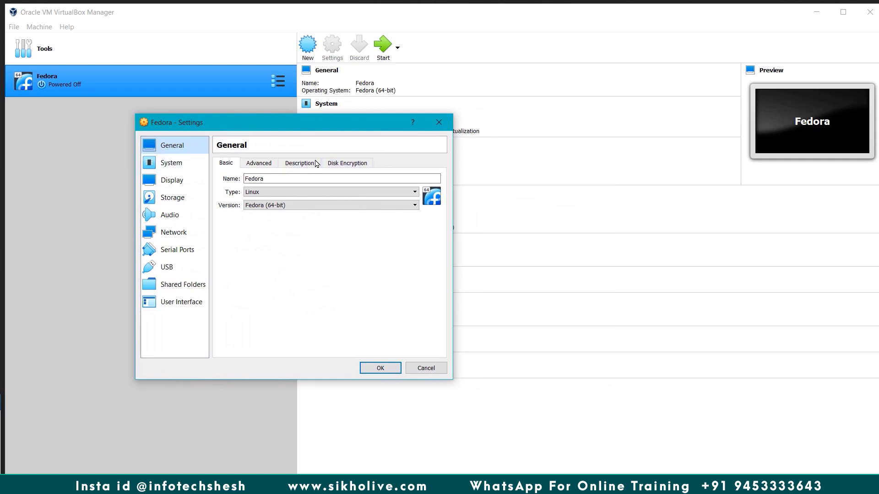
click(181, 163)
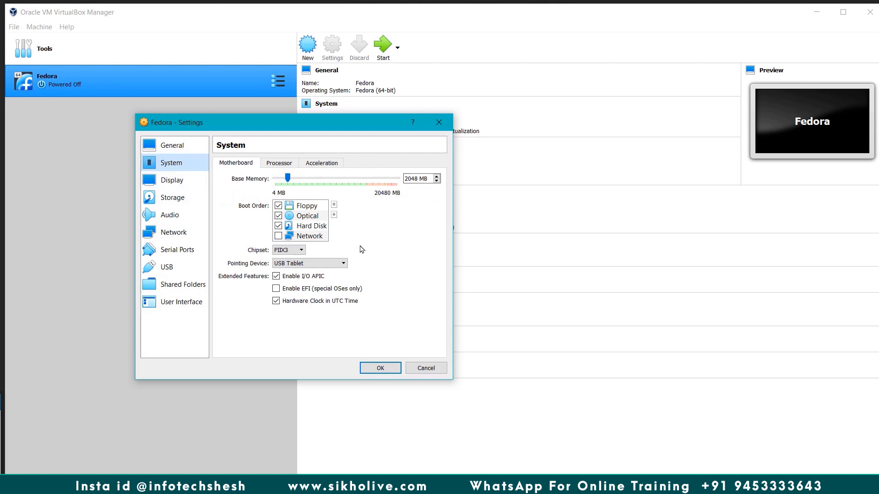
click(183, 182)
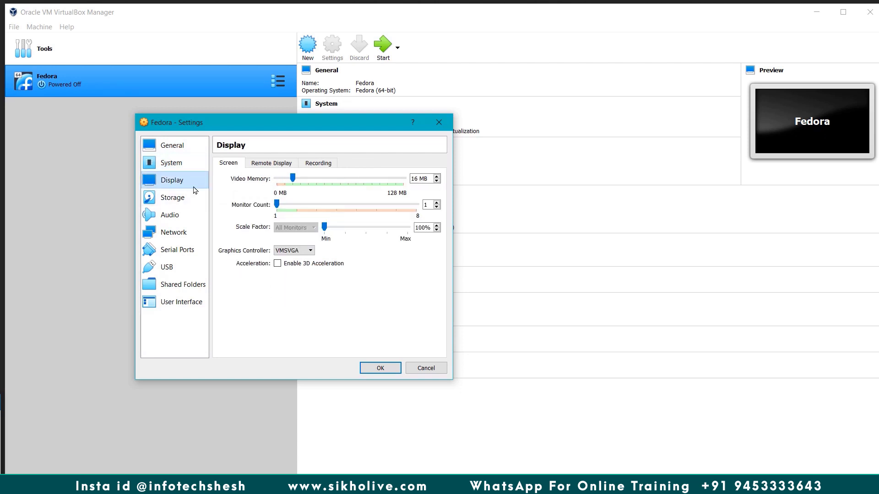
click(277, 264)
click(186, 199)
click(251, 188)
click(253, 214)
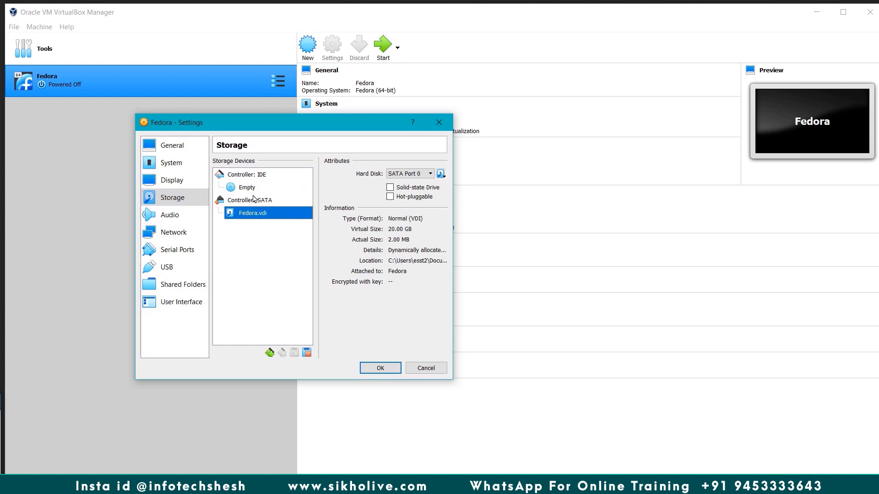
click(251, 189)
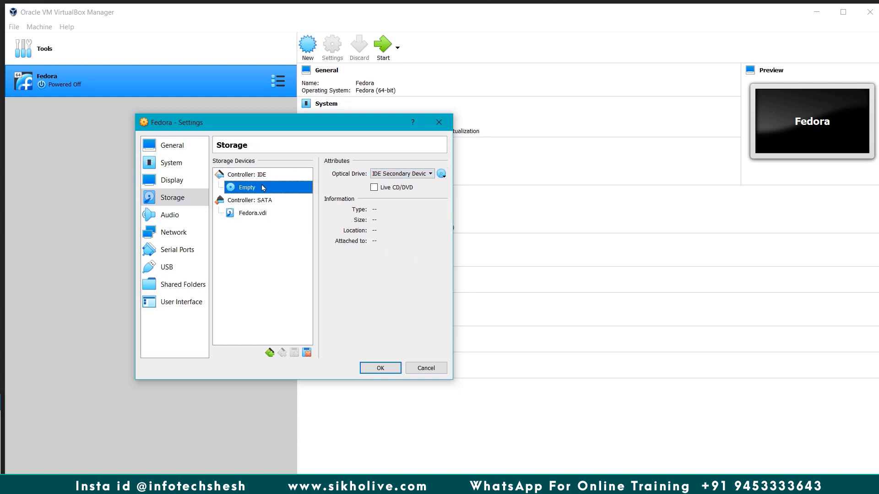
Examine the Audio settings and the network adapter's attachment options, and close the machine settings without saving.
click(178, 217)
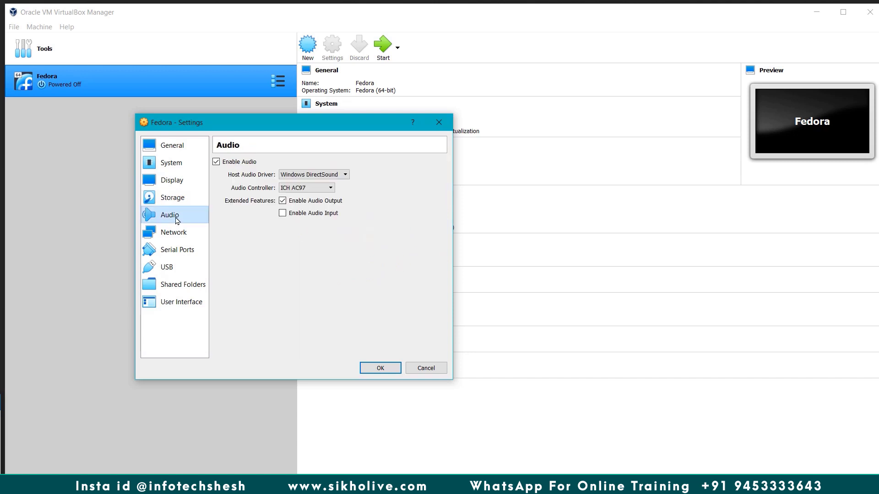
click(178, 238)
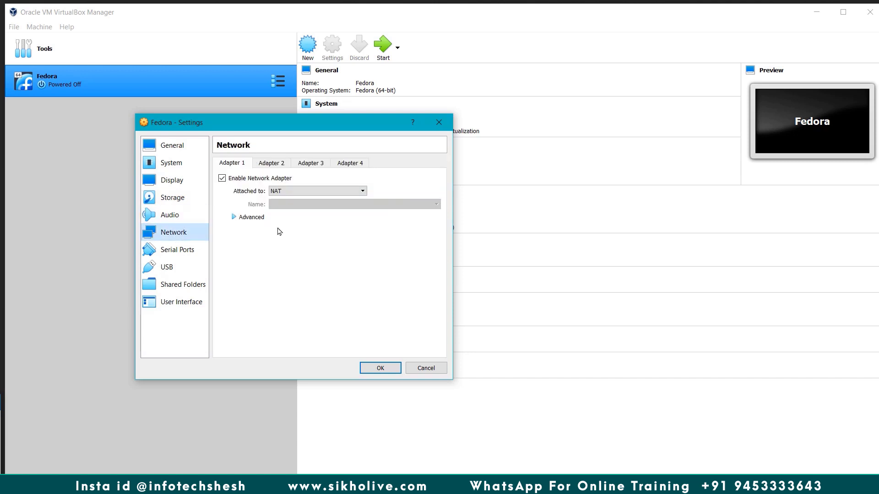
click(283, 192)
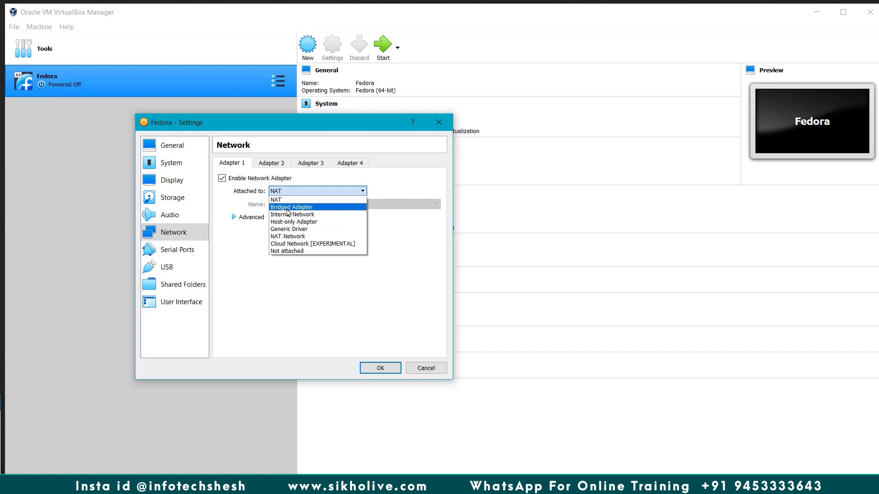
click(623, 432)
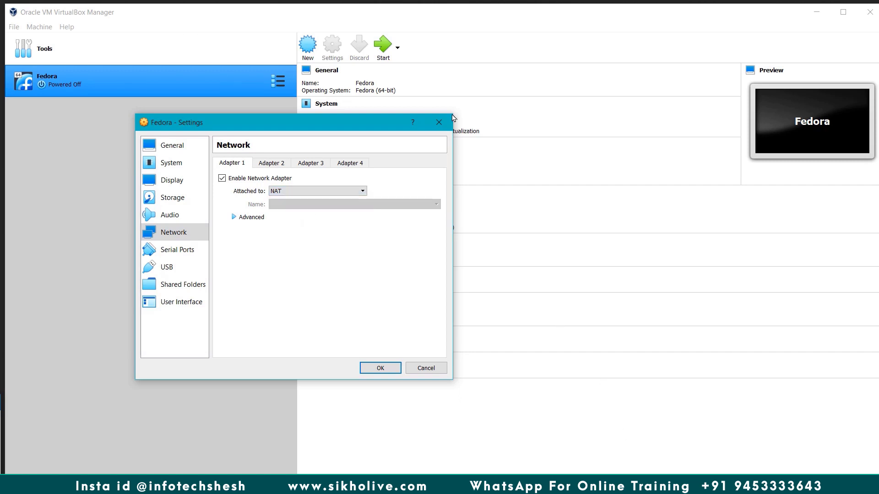
click(439, 122)
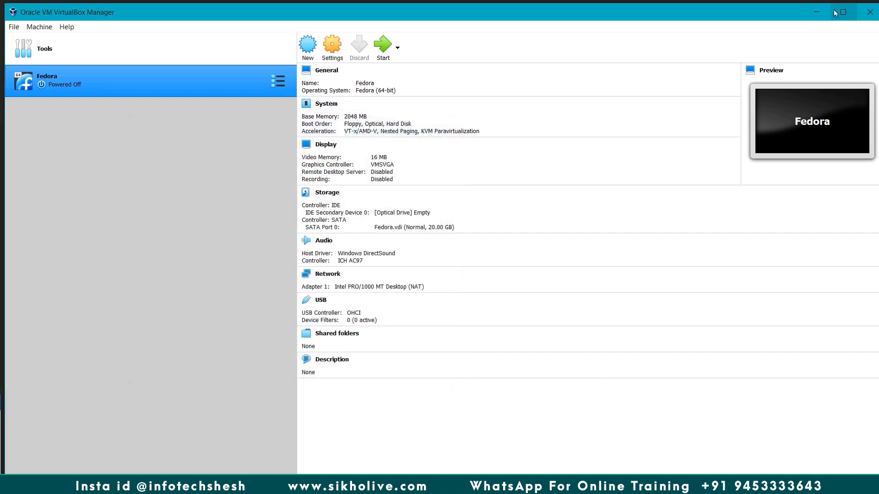
click(816, 12)
drag(332, 103, 559, 377)
drag(109, 136, 266, 287)
drag(228, 183, 335, 281)
click(278, 483)
click(311, 58)
click(538, 157)
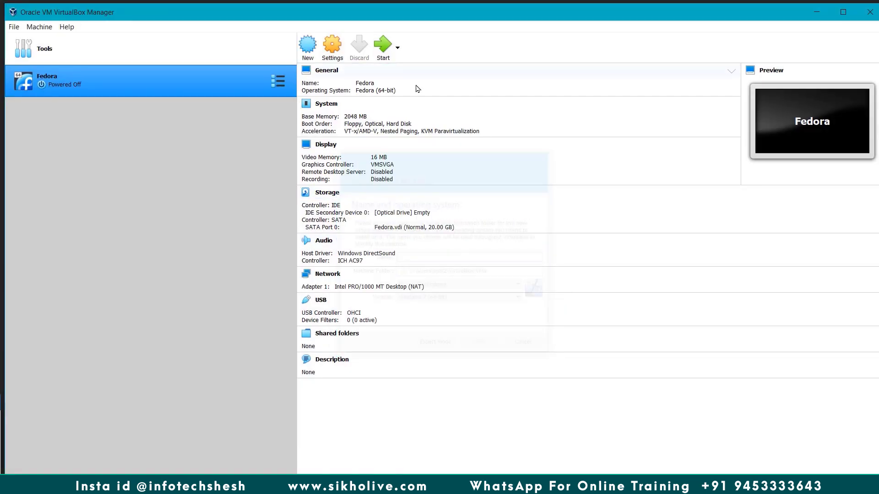
Open the Fedora machine's settings and examine Adapter 1's attachment options and the other three network adapters.
click(333, 54)
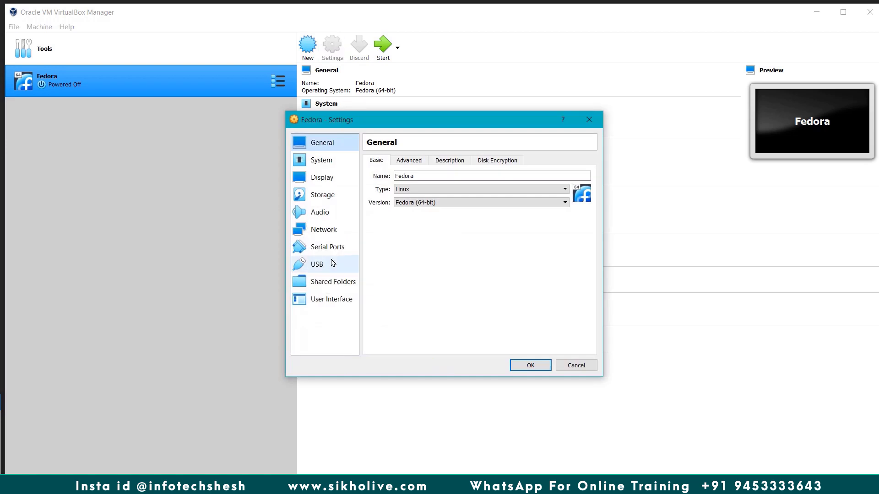
click(323, 229)
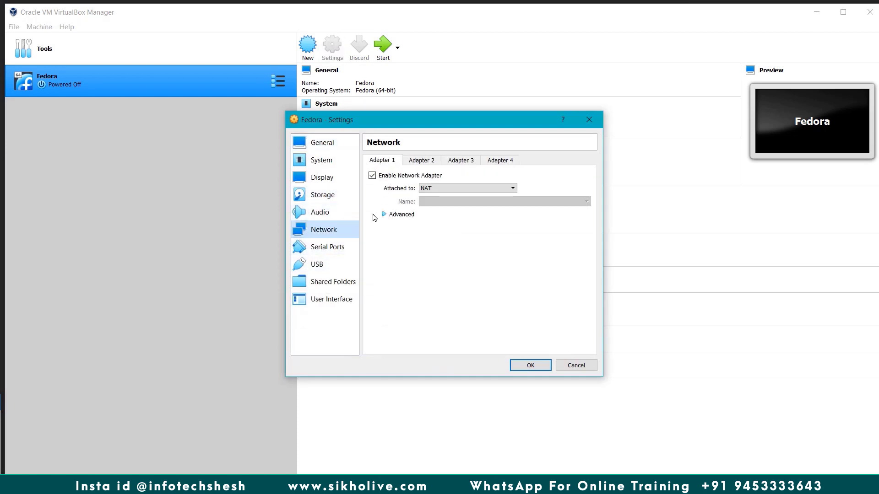
click(428, 188)
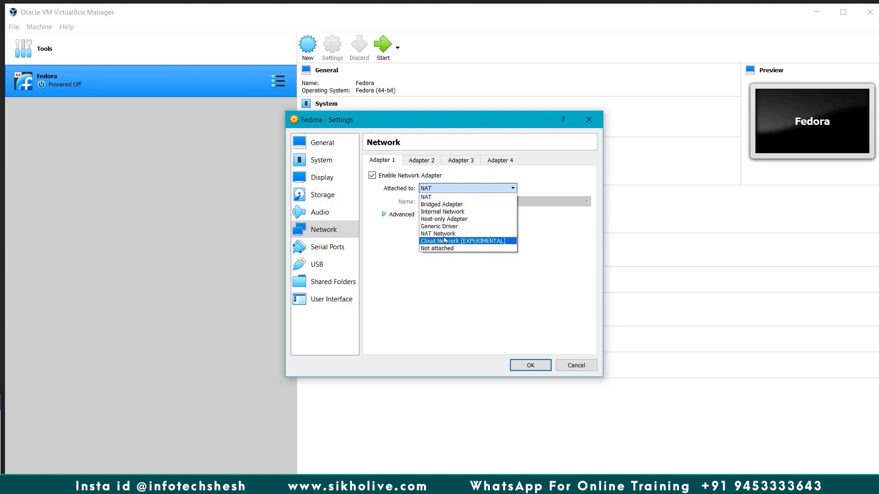
click(383, 237)
click(421, 160)
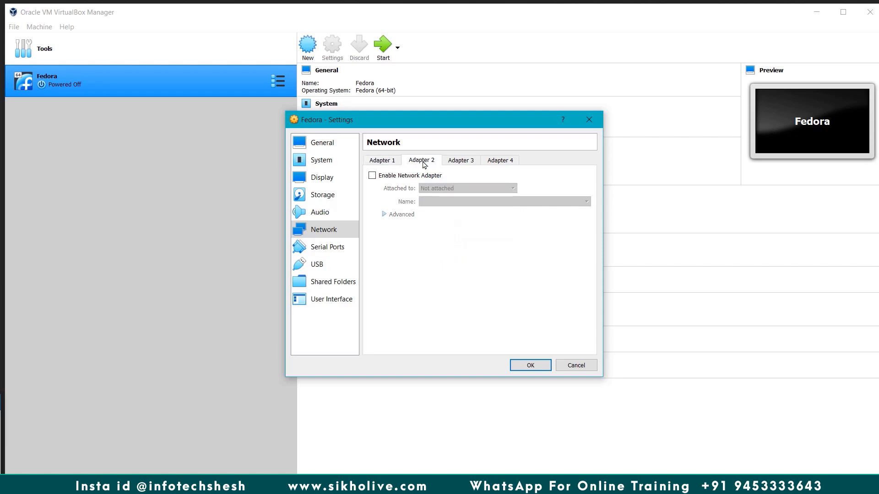
click(463, 162)
click(497, 161)
click(382, 160)
click(422, 160)
click(389, 161)
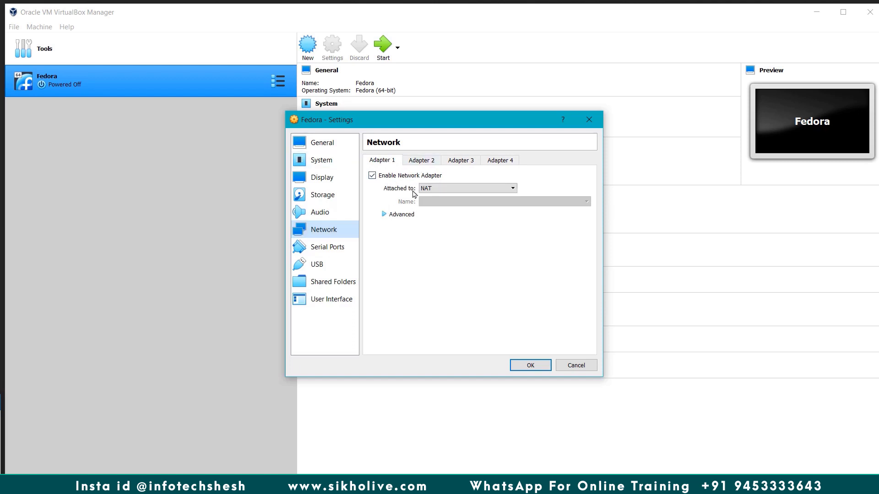
Expand Adapter 1's advanced network options and generate a new random MAC address for it.
click(401, 216)
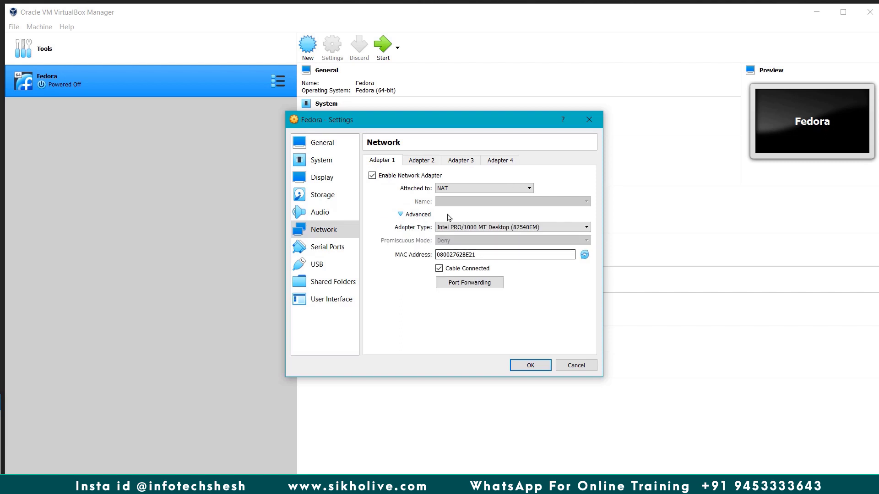
drag(475, 254, 402, 256)
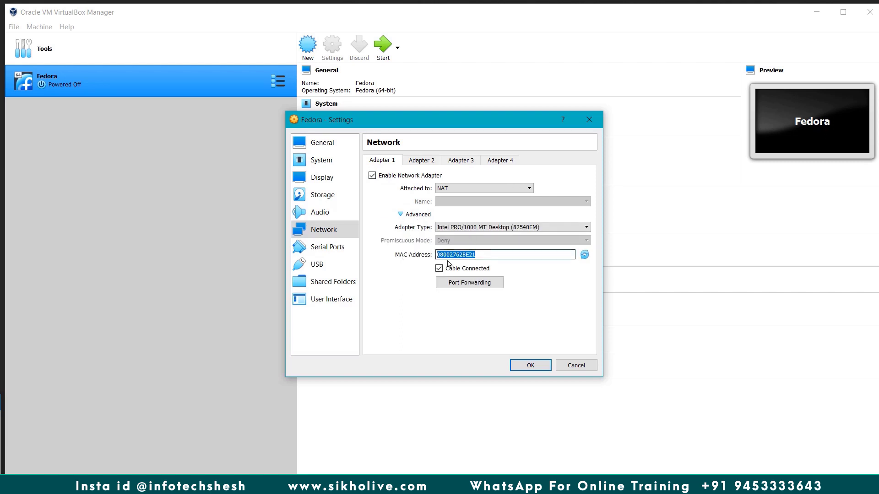
click(585, 255)
drag(547, 255, 481, 255)
click(584, 255)
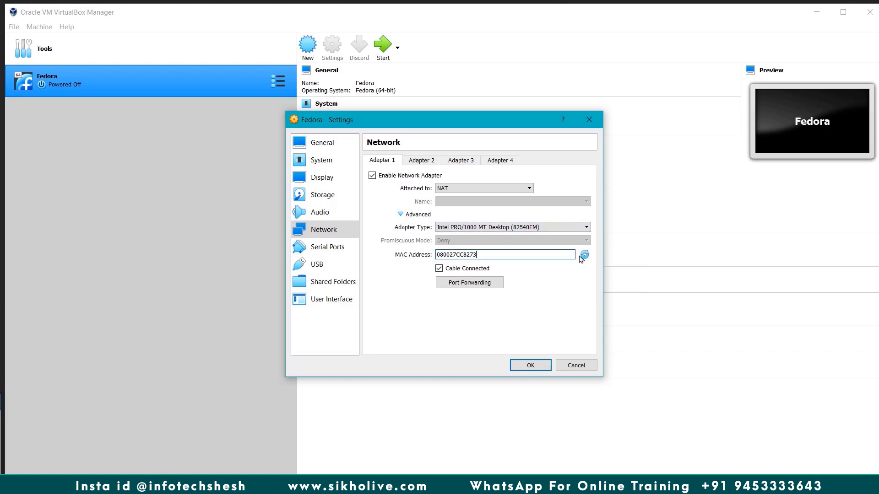
drag(508, 255, 389, 254)
Examine the Serial Ports, USB, Shared Folders and User Interface pages of the machine's settings.
click(326, 251)
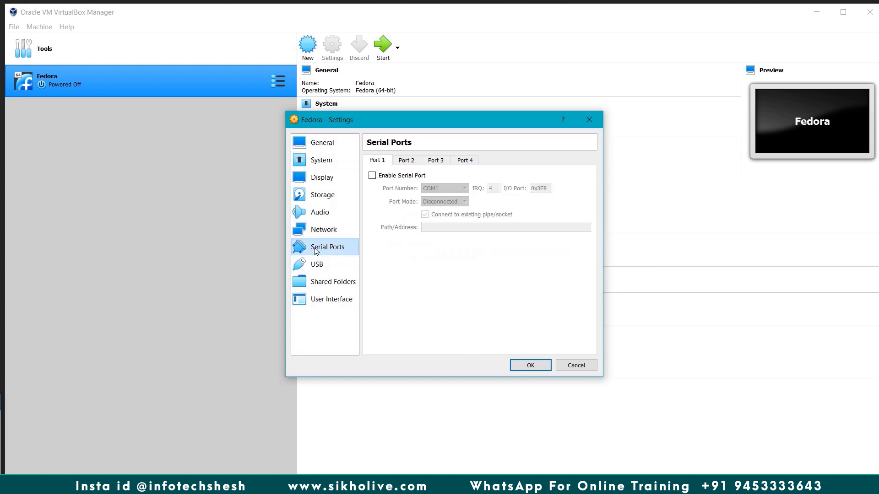
click(323, 264)
click(326, 281)
click(328, 299)
click(328, 285)
click(322, 264)
click(329, 251)
Review the Fedora.vdi hard disk's attributes, disk selection options and size information in the Storage settings.
click(322, 197)
click(411, 210)
click(591, 170)
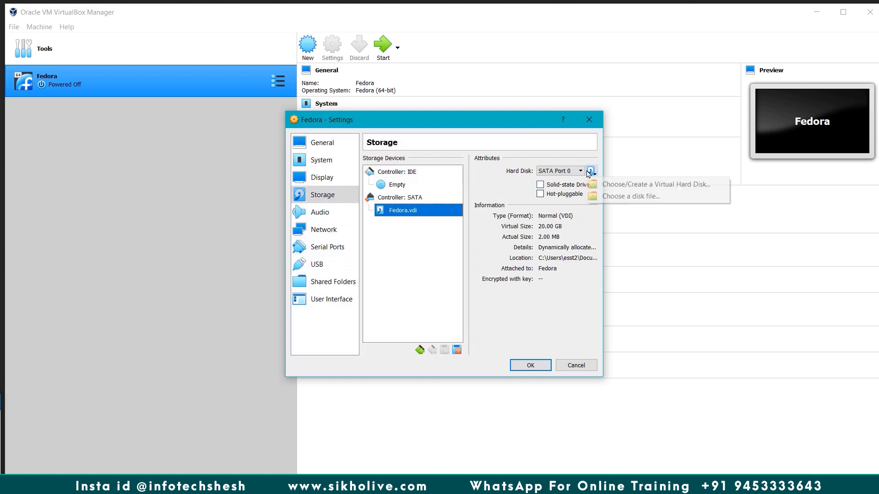
click(551, 238)
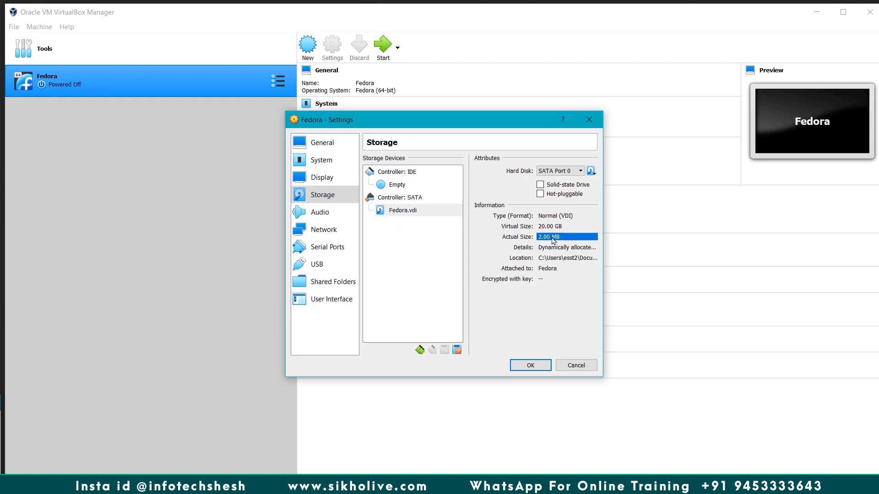
Attach the Fedora-Workstation-Live-x86_64-35-1.2 image from Downloads to the empty IDE optical drive and save the machine settings.
click(399, 186)
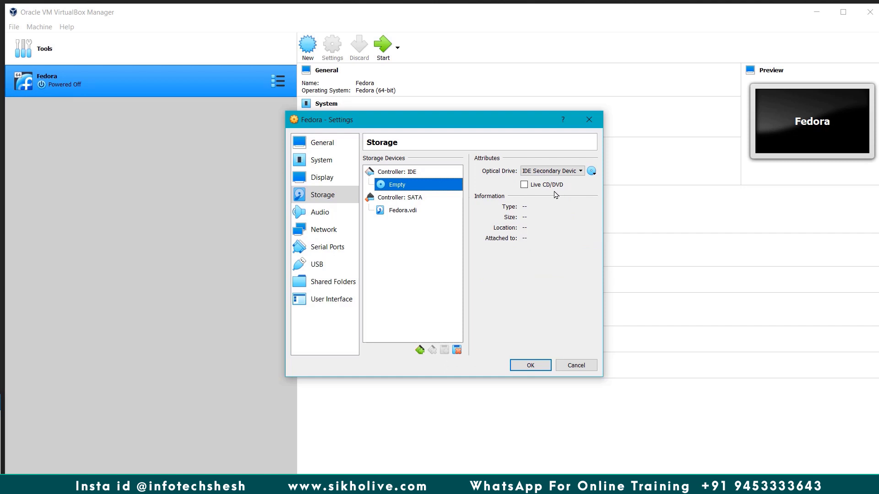
click(591, 171)
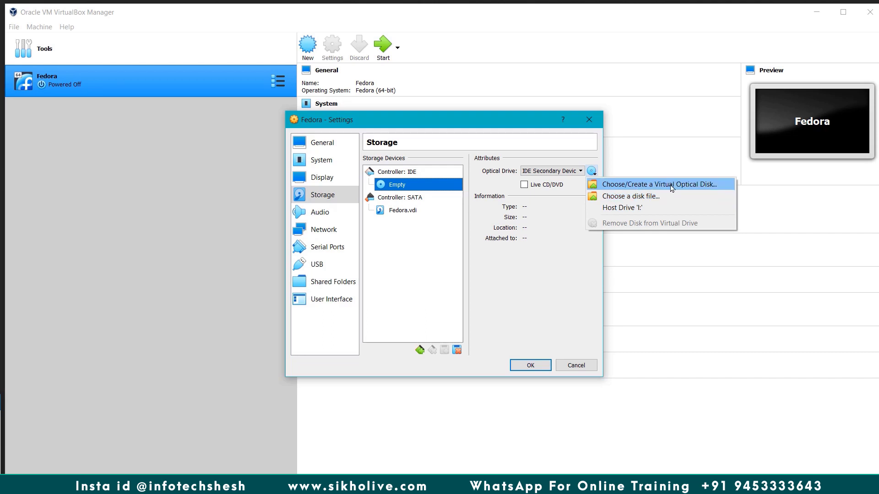
click(642, 197)
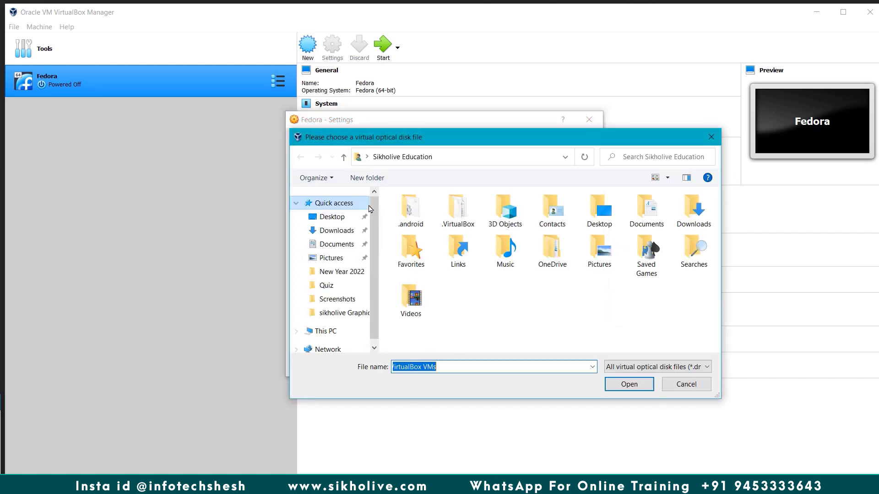
click(361, 232)
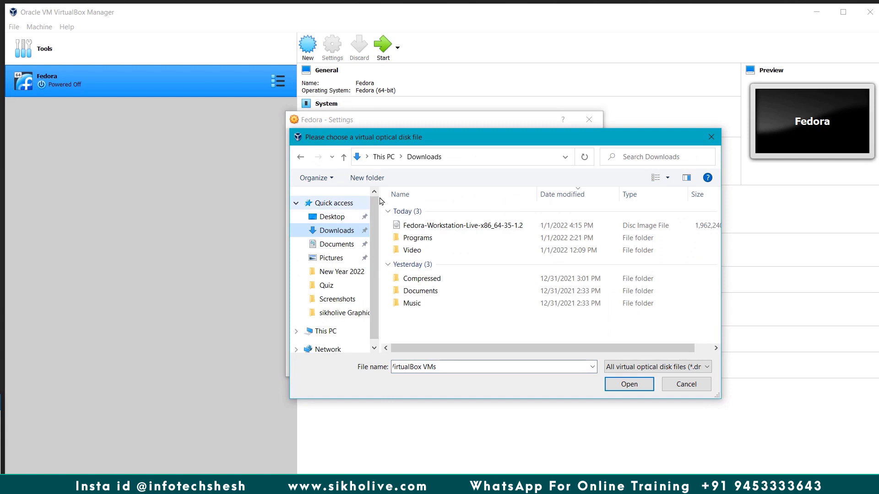
click(419, 228)
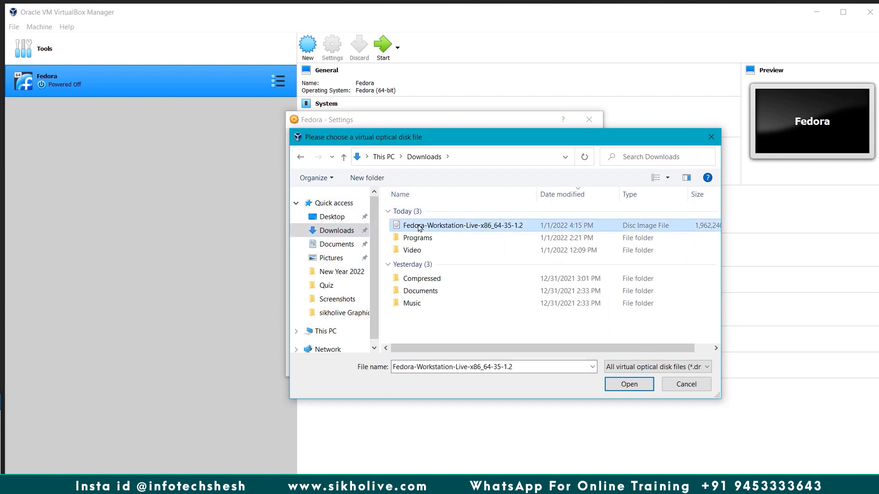
click(629, 384)
click(530, 218)
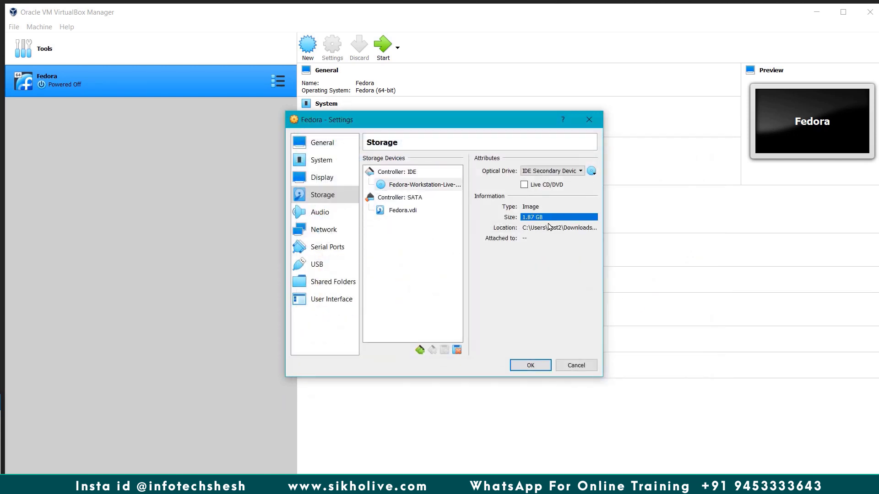
click(407, 187)
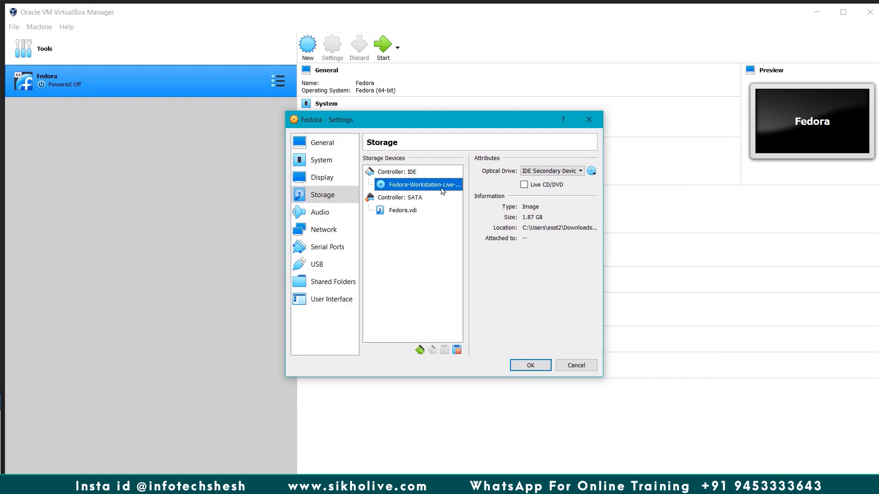
click(532, 366)
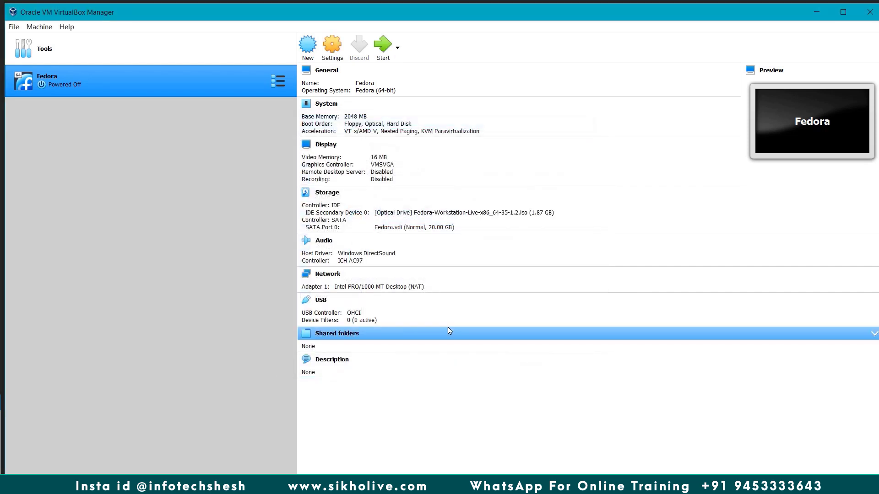
Start the Fedora virtual machine, dismiss the keyboard capture notice and let the machine capture the mouse.
click(383, 46)
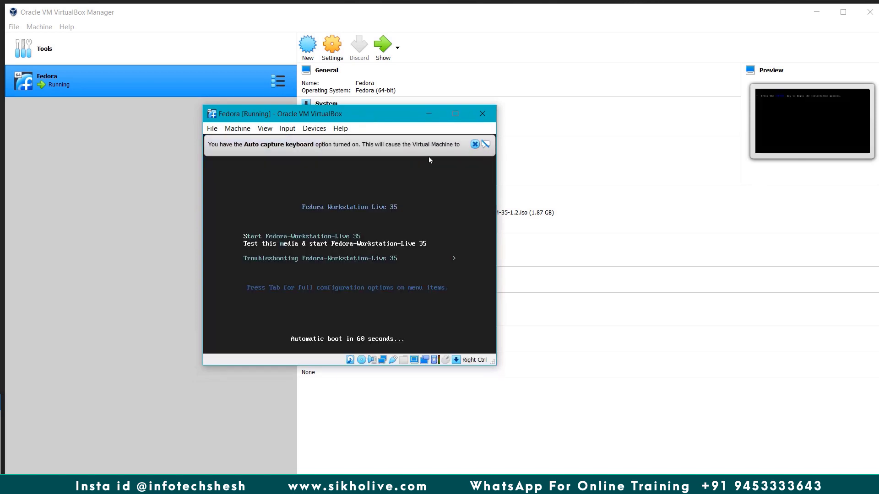
click(474, 145)
click(386, 218)
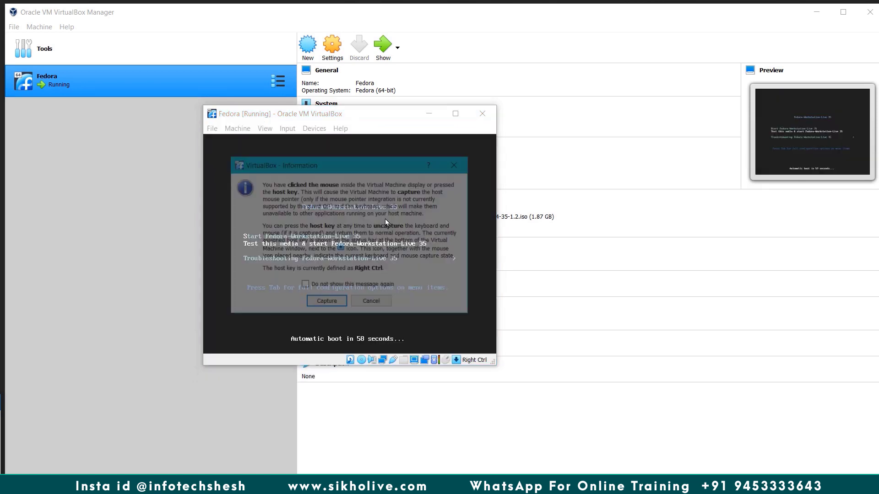
click(336, 302)
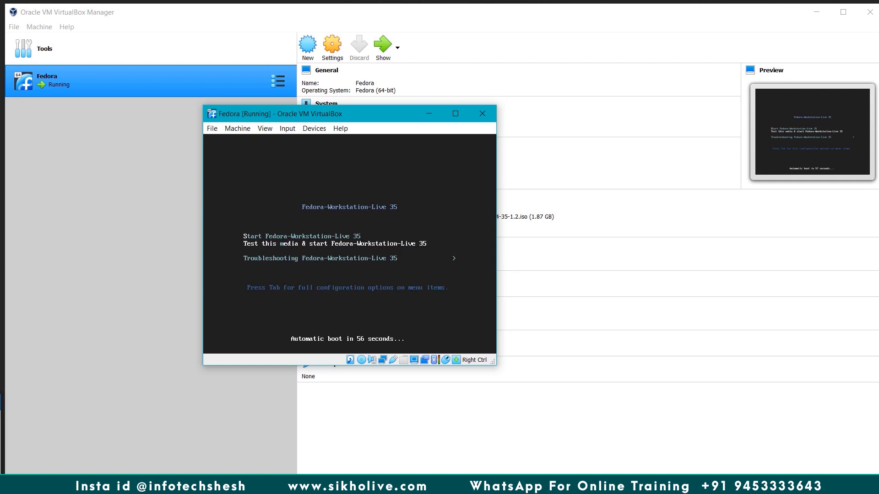
Look through the boot menu entries and boot with Start Fedora-Workstation-Live 35.
key(Up)
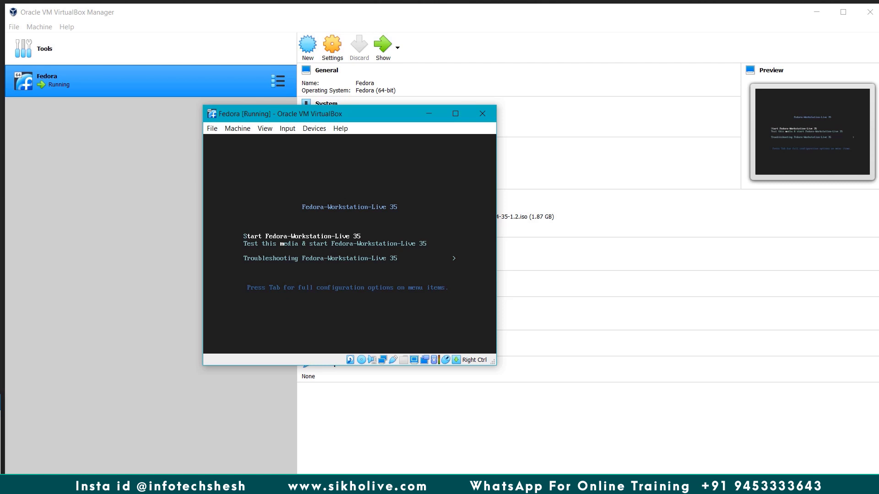
key(Down)
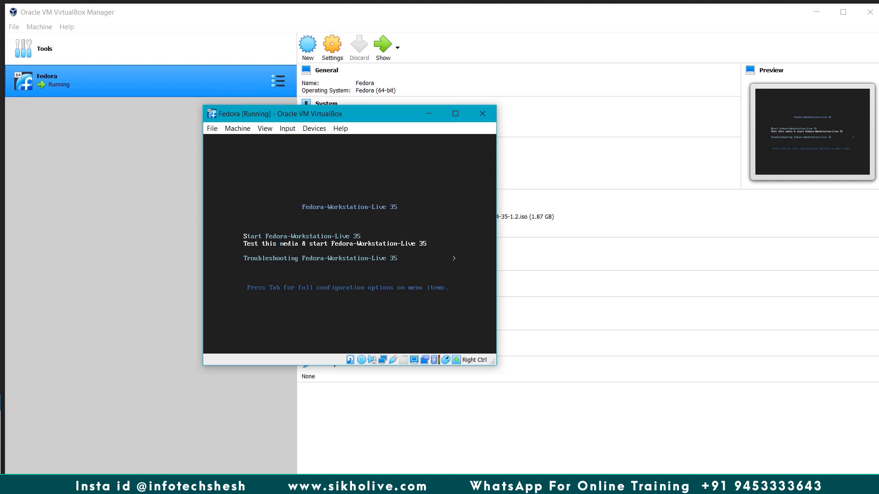
key(Down)
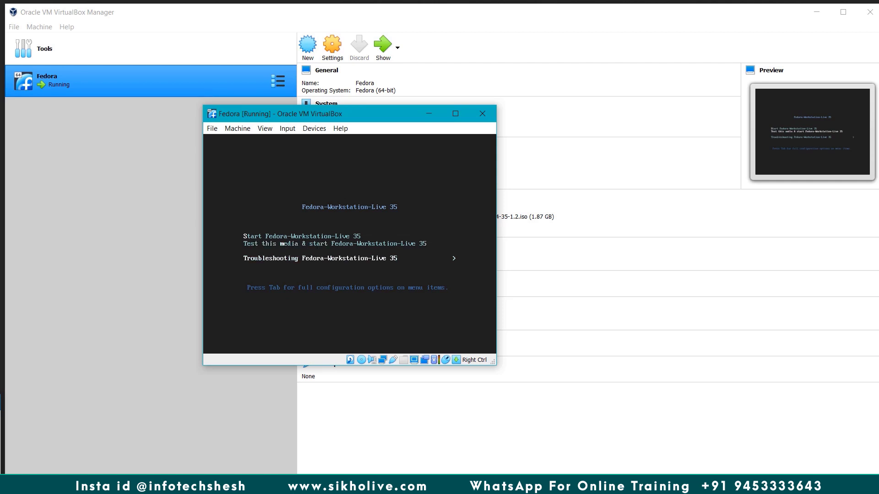
key(Up)
key(Up)
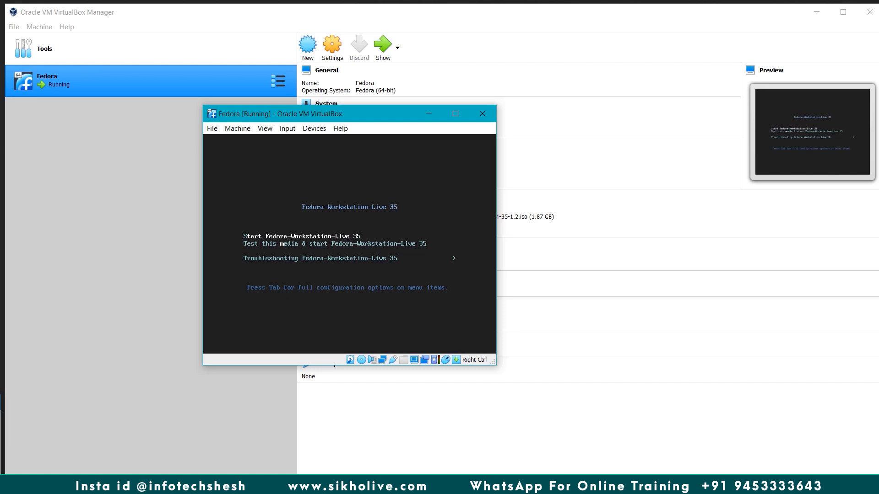
key(Return)
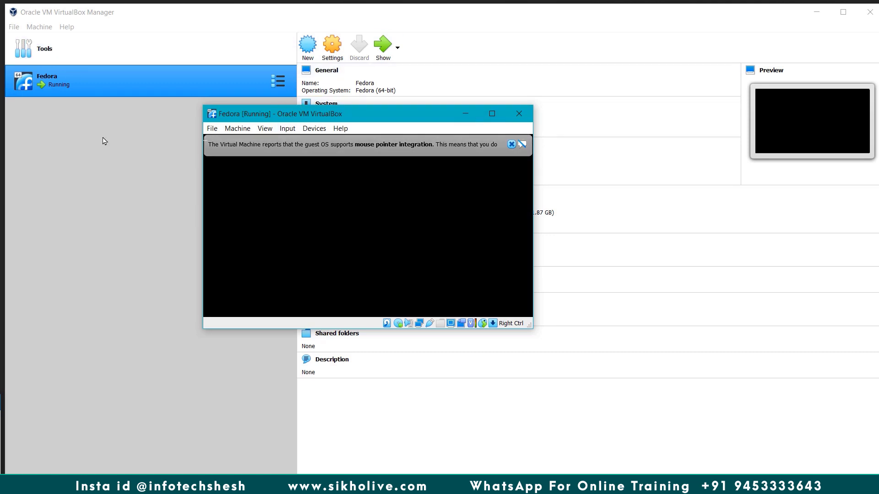
Minimize the VirtualBox Manager, dismiss the pointer integration notice, and reposition and enlarge the running Fedora machine's window.
click(816, 12)
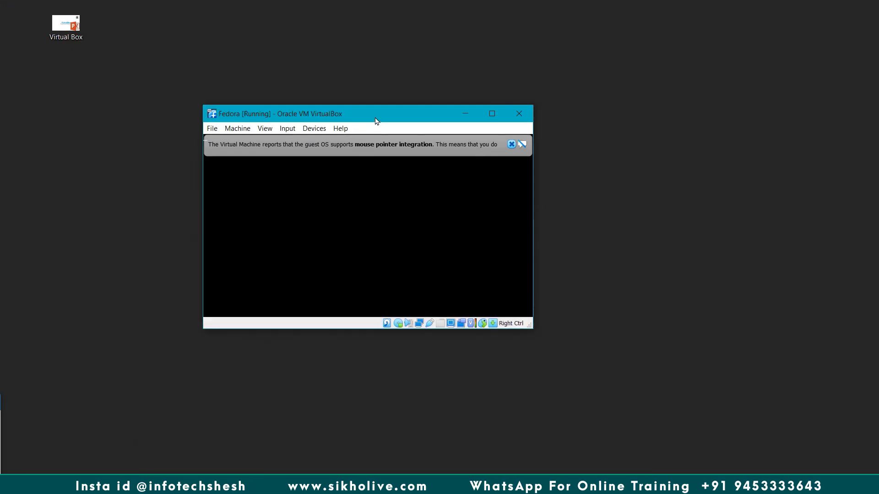
drag(375, 121, 388, 99)
click(524, 122)
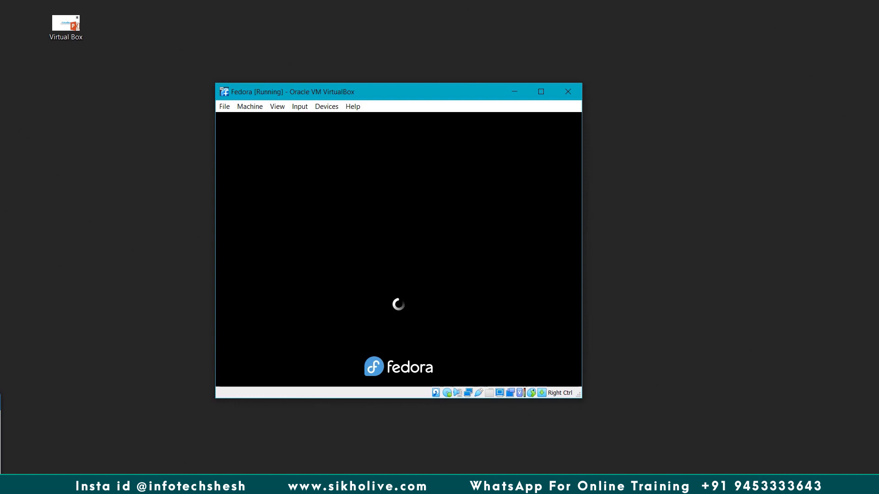
drag(375, 94, 370, 64)
drag(579, 372, 659, 397)
drag(404, 67, 289, 46)
drag(542, 373, 666, 428)
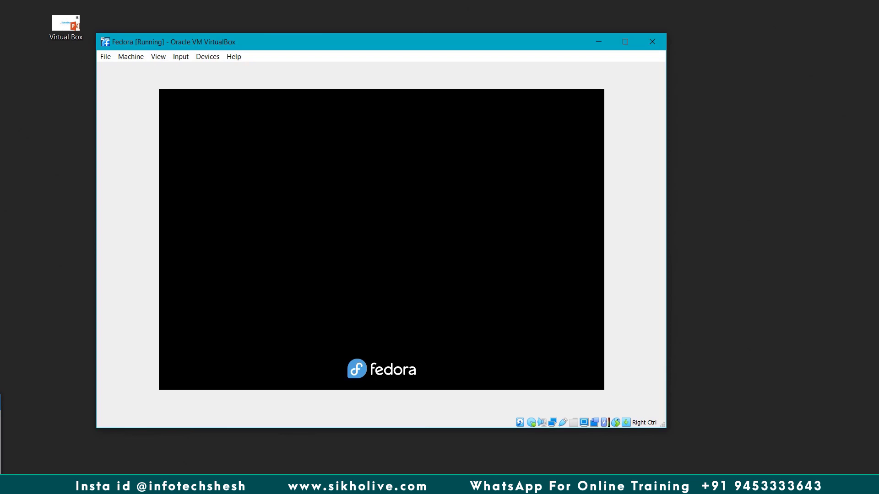
Look through the running Fedora machine's menus, including its device and view options.
click(107, 56)
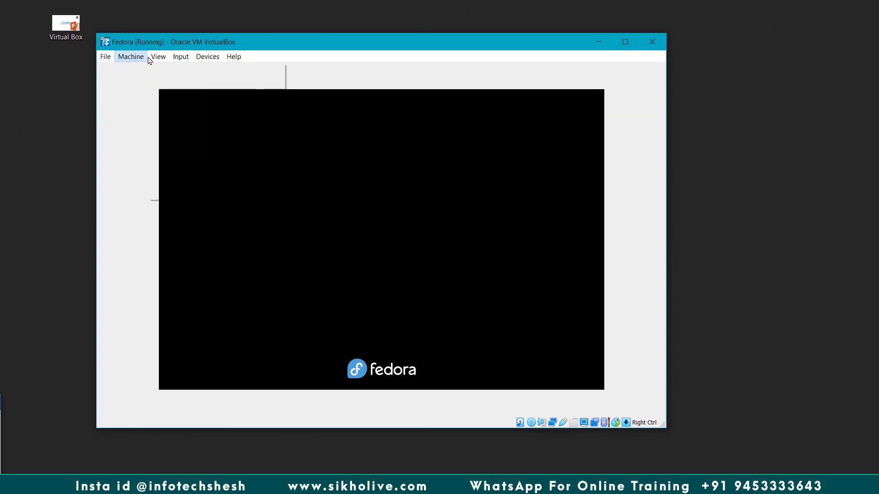
mouse_move(161, 63)
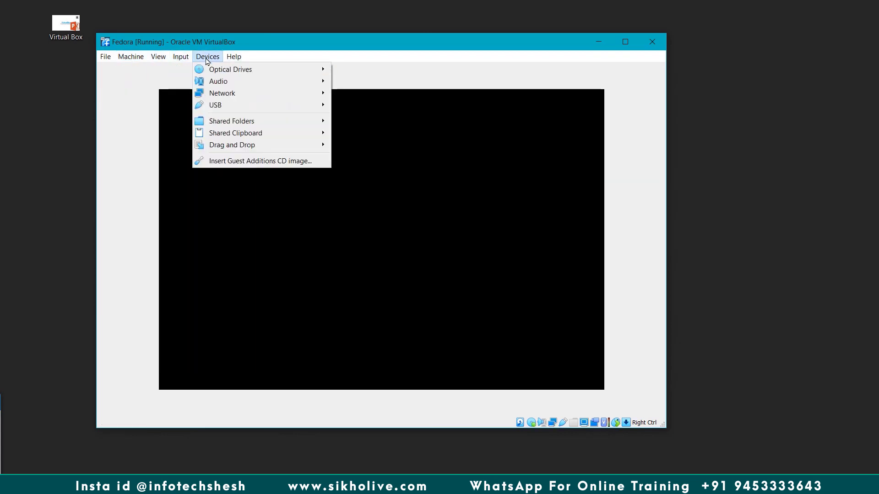
mouse_move(266, 70)
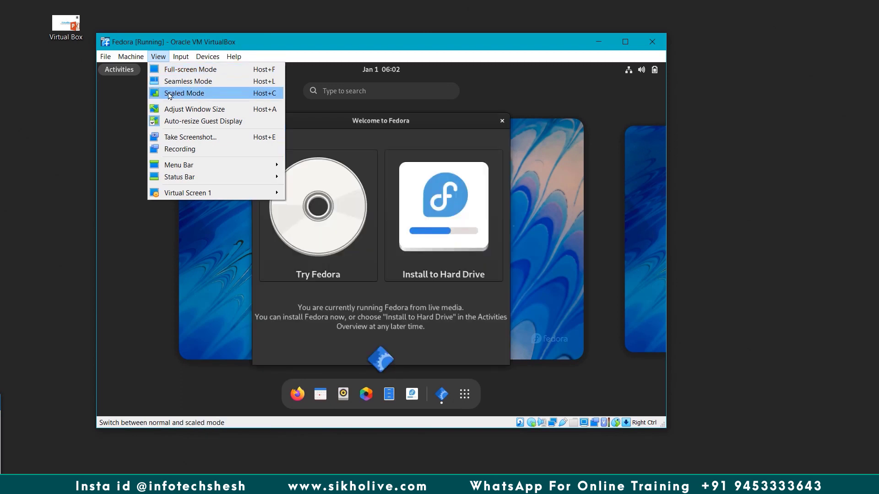
Enlarge the Fedora machine's window further and move it slightly upward on the desktop.
click(665, 427)
drag(664, 427, 728, 456)
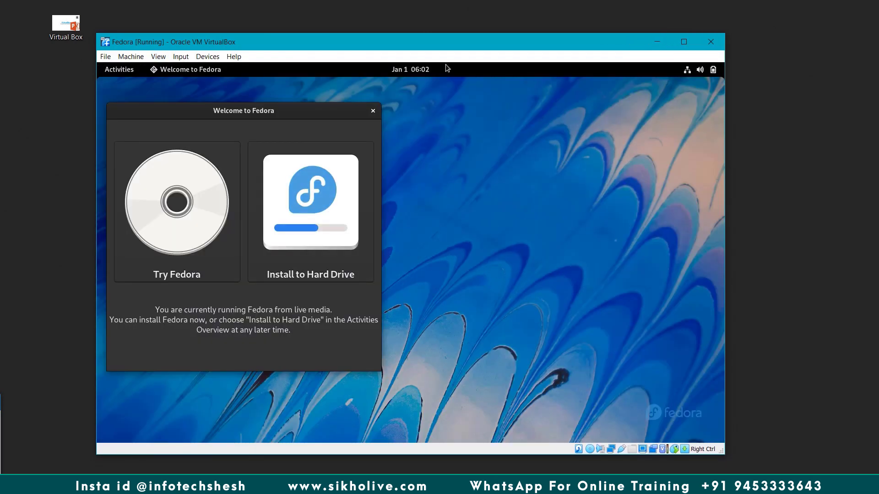
drag(421, 46, 420, 35)
Look through the running Fedora machine's view, input and device options, and slightly adjust the machine window's size.
click(156, 42)
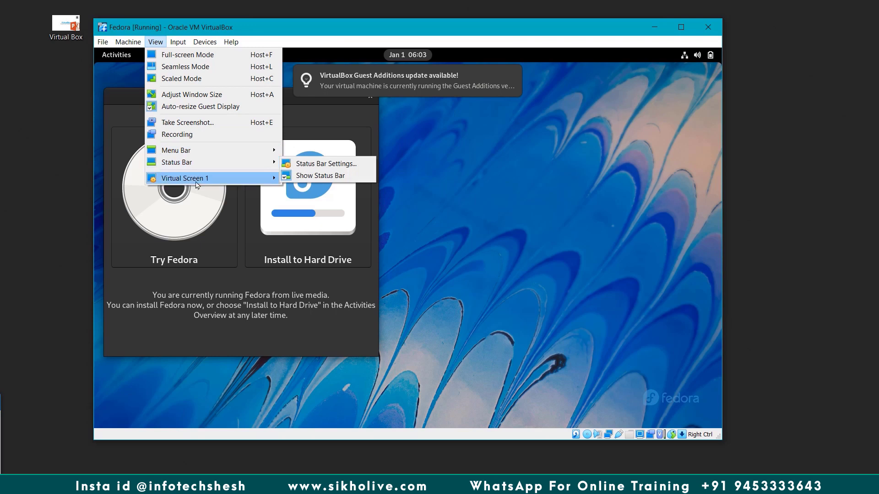
mouse_move(197, 181)
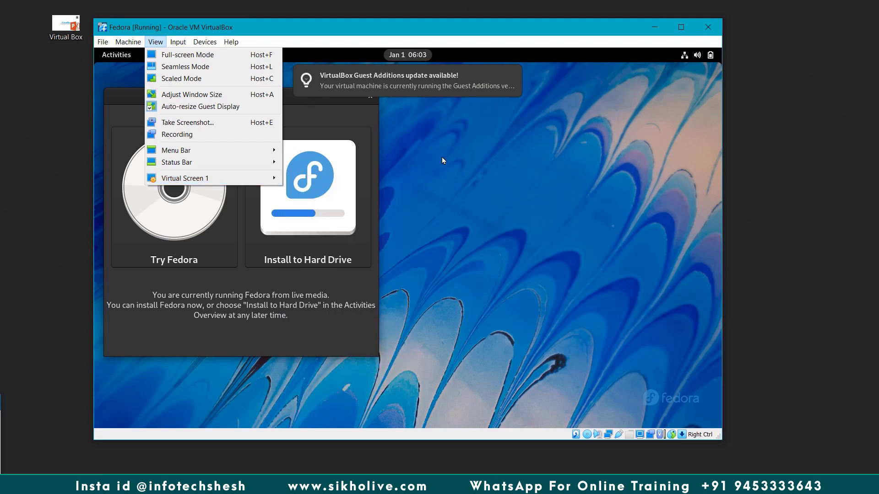
click(205, 42)
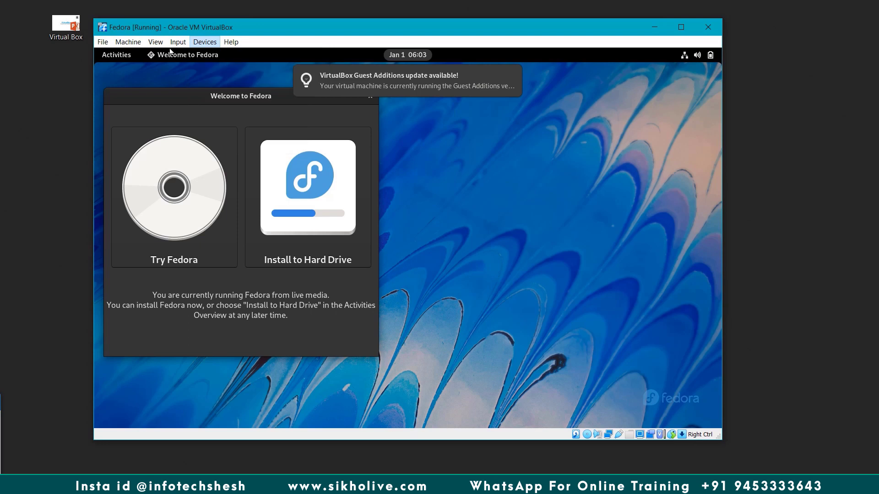
click(177, 43)
mouse_move(156, 42)
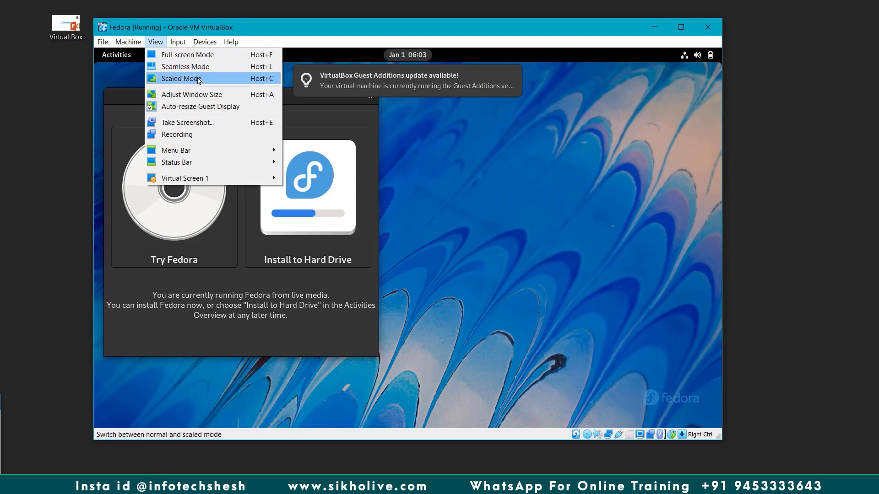
drag(719, 439, 725, 444)
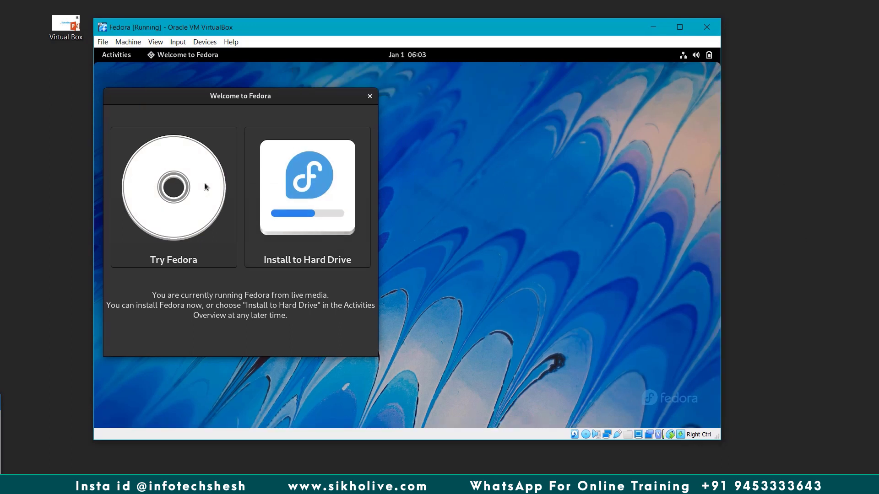
Launch Install to Hard Drive from the Fedora welcome window and continue with English (United States) as the installation language.
drag(189, 99, 267, 102)
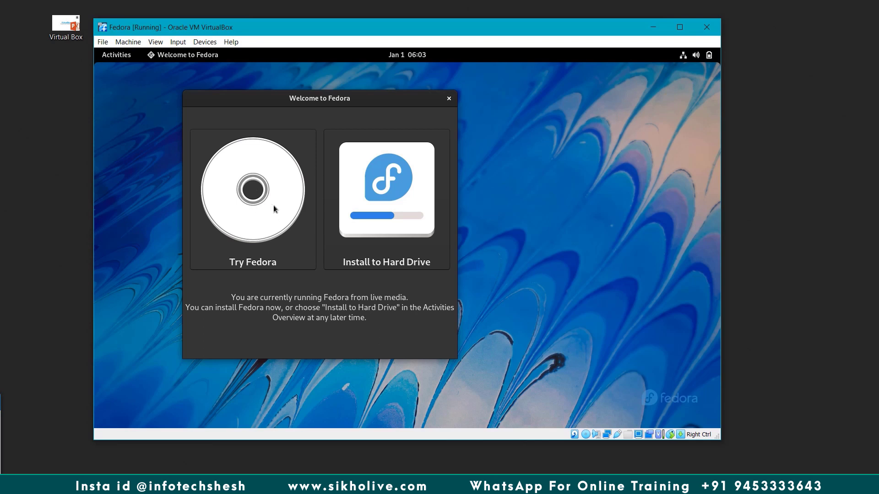
click(374, 195)
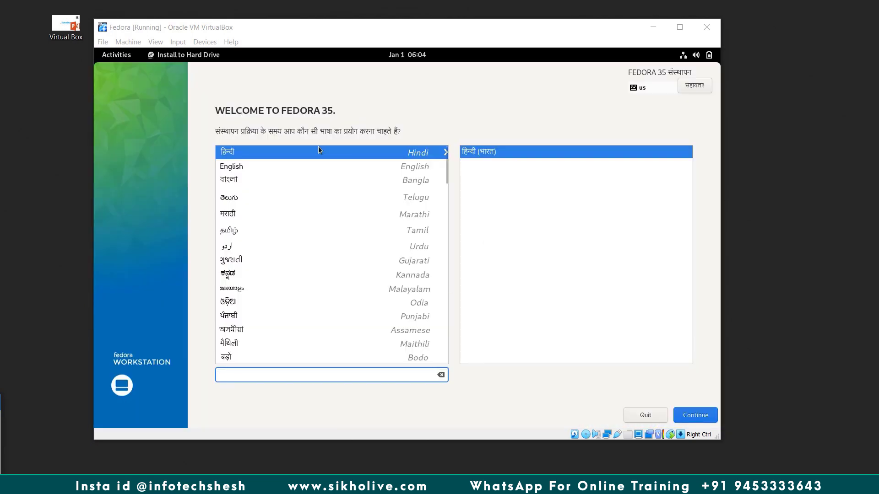
click(289, 153)
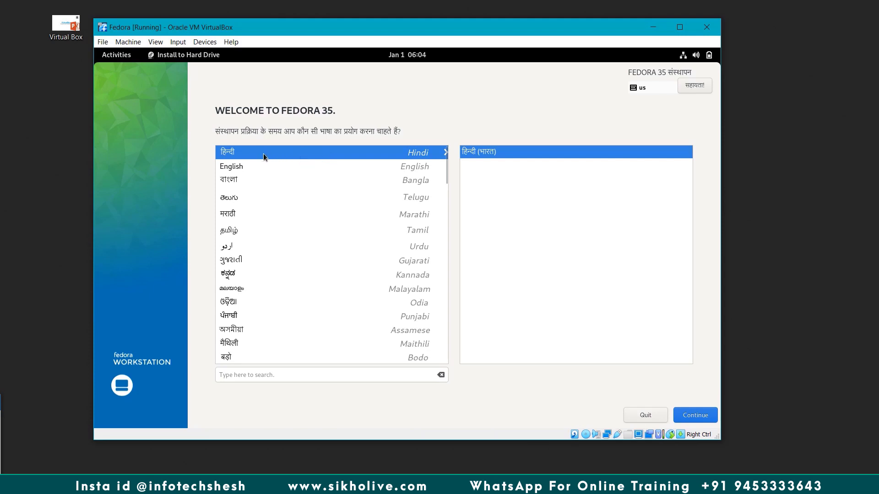
click(275, 166)
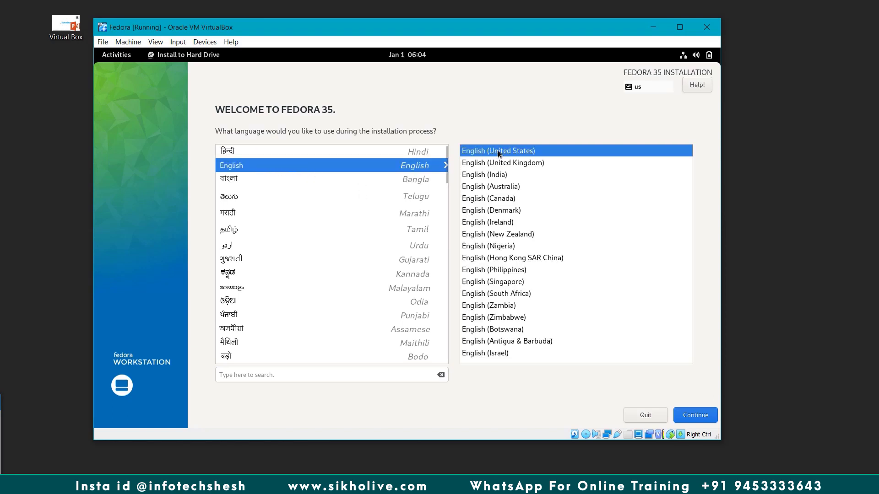
click(693, 416)
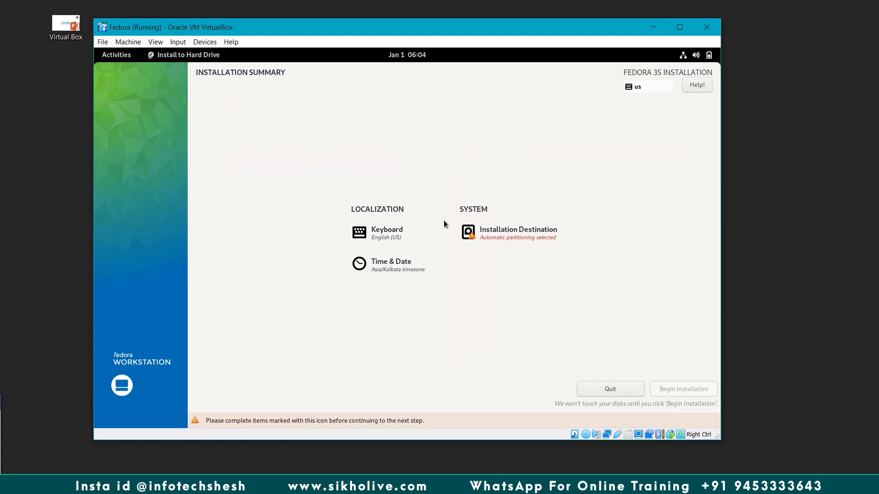
Open the Installation Destination settings, keep waiting for the unresponsive installer, and accept automatic partitioning.
click(521, 232)
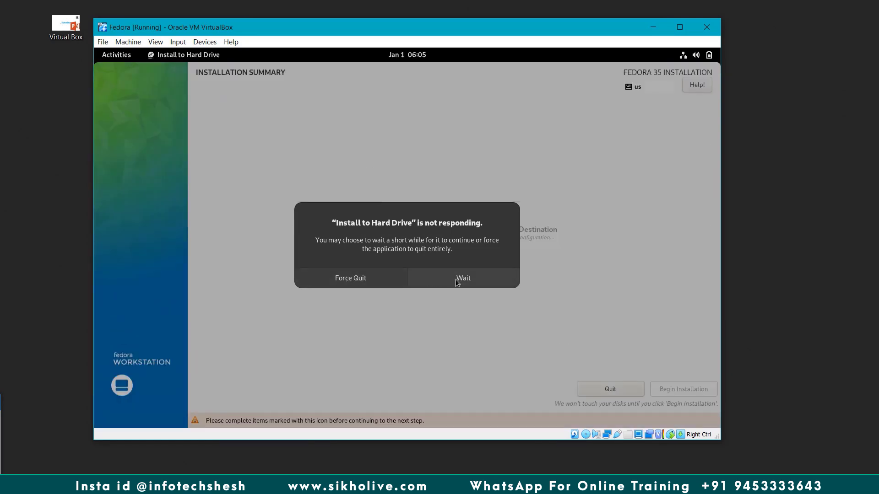
click(455, 279)
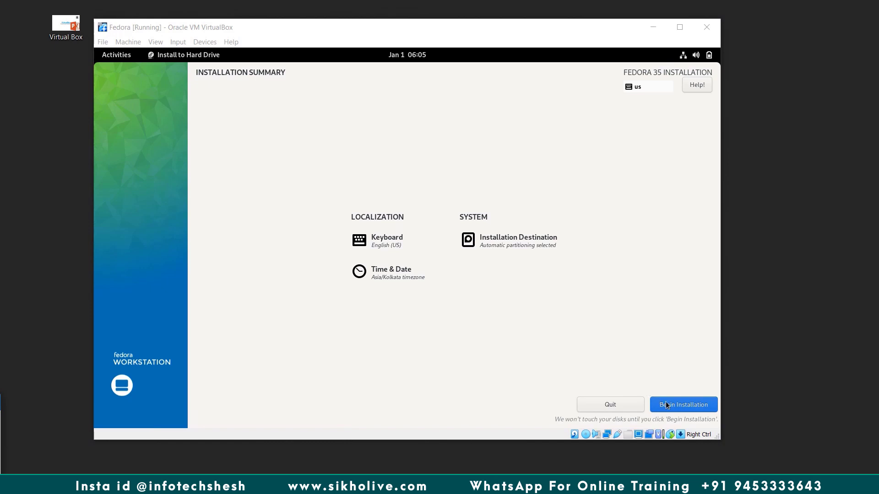
click(642, 383)
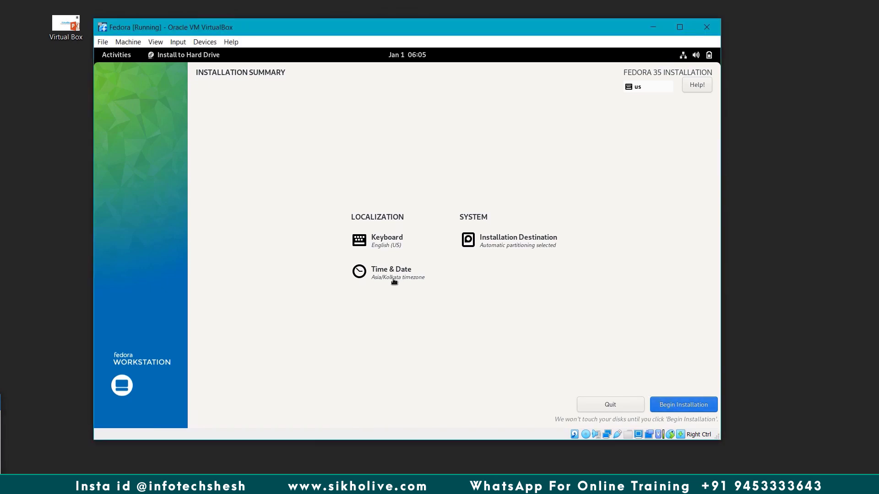
Set the installation's time zone to Asia/Kolkata by picking India on the world map.
click(393, 280)
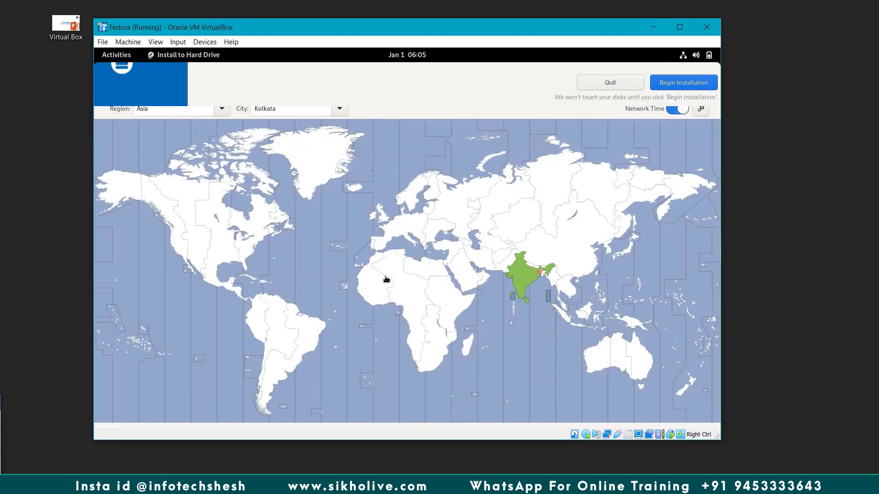
click(521, 279)
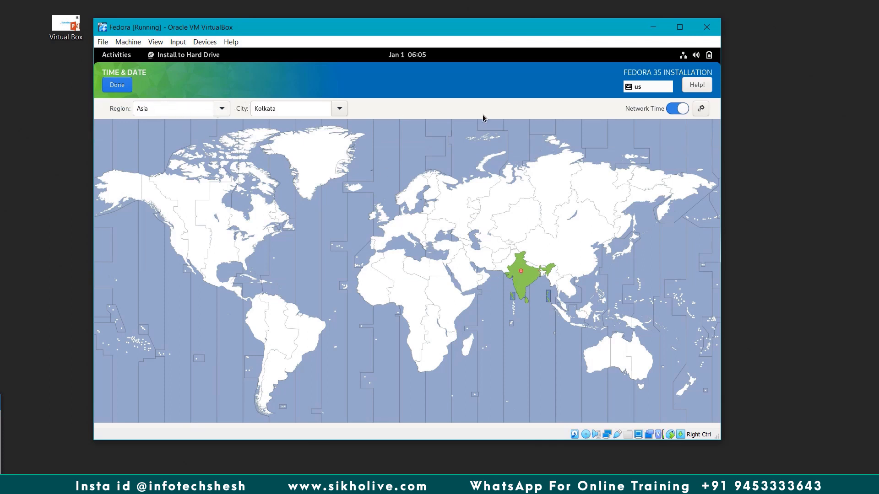
click(116, 87)
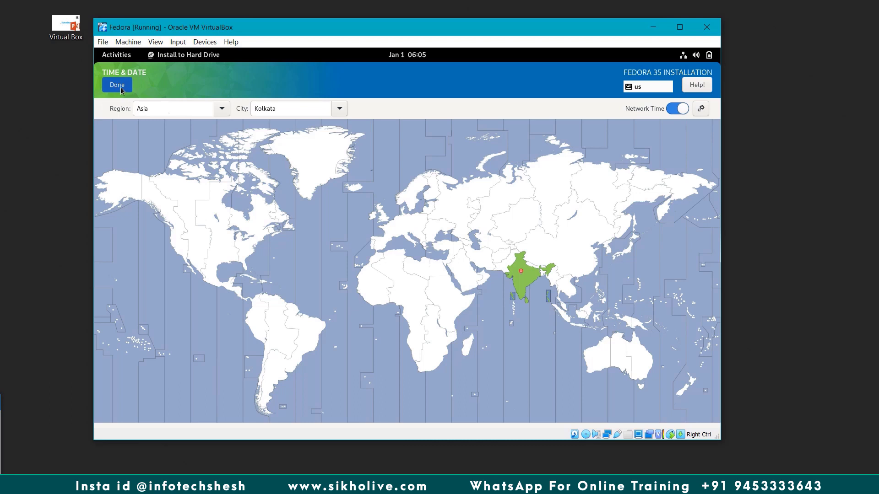
click(118, 90)
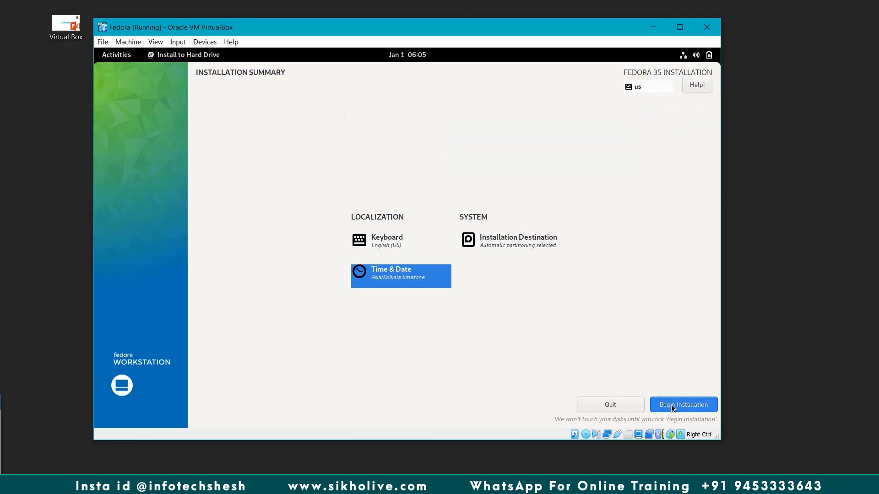
Begin the Fedora 35 installation, let it run to completion, and finish the installer.
click(671, 405)
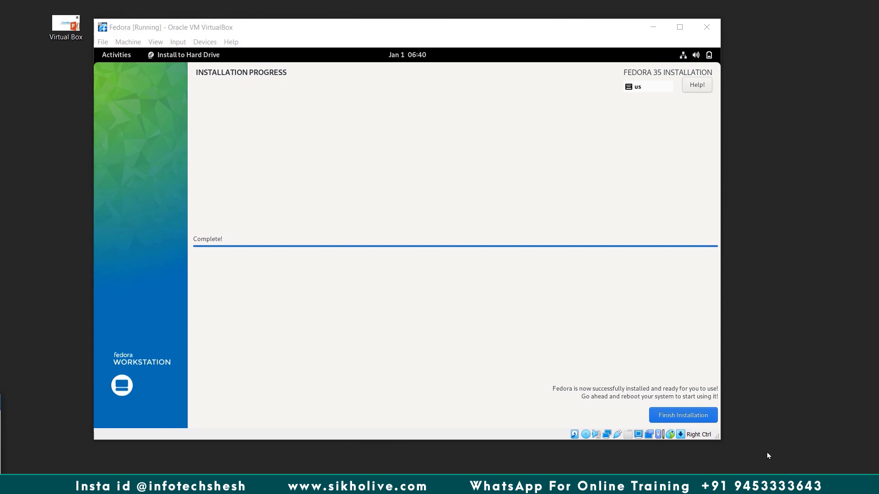
click(564, 259)
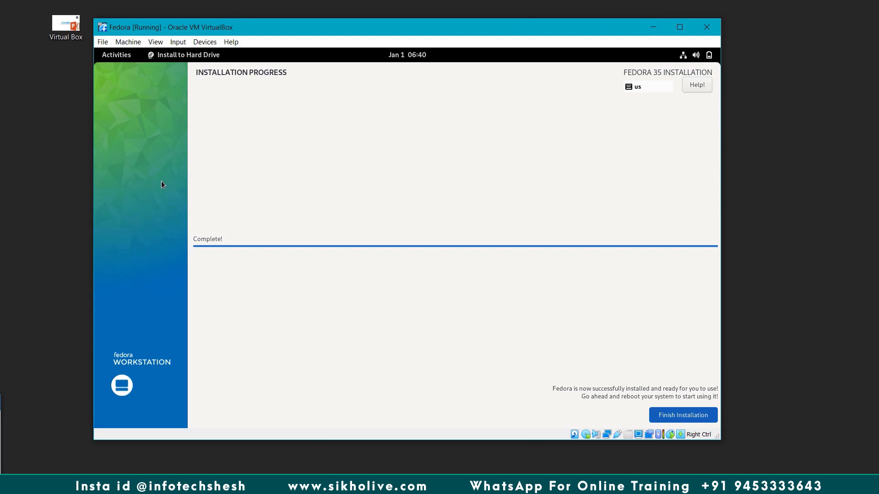
click(680, 413)
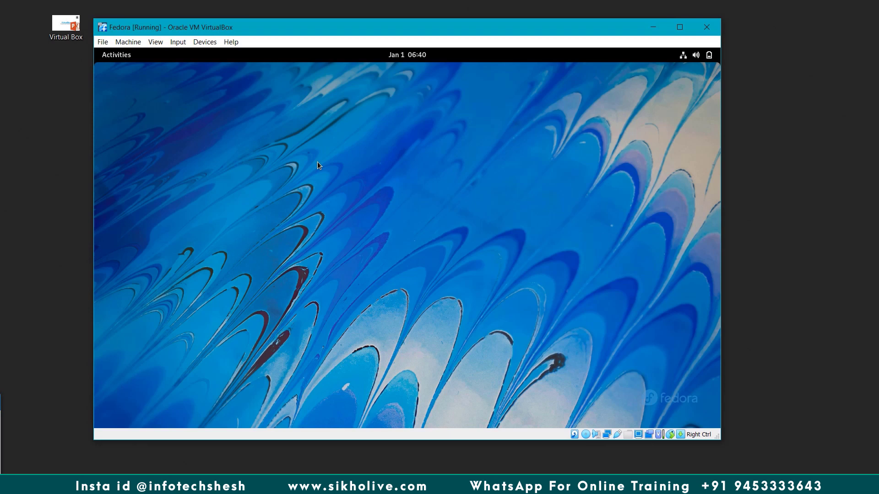
Look through the Fedora desktop's Activities overview and its grid of installed applications.
click(122, 55)
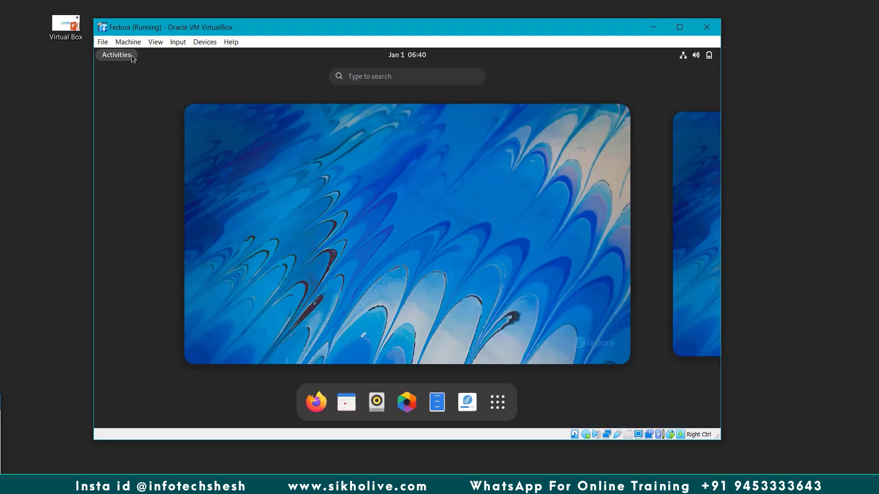
click(381, 204)
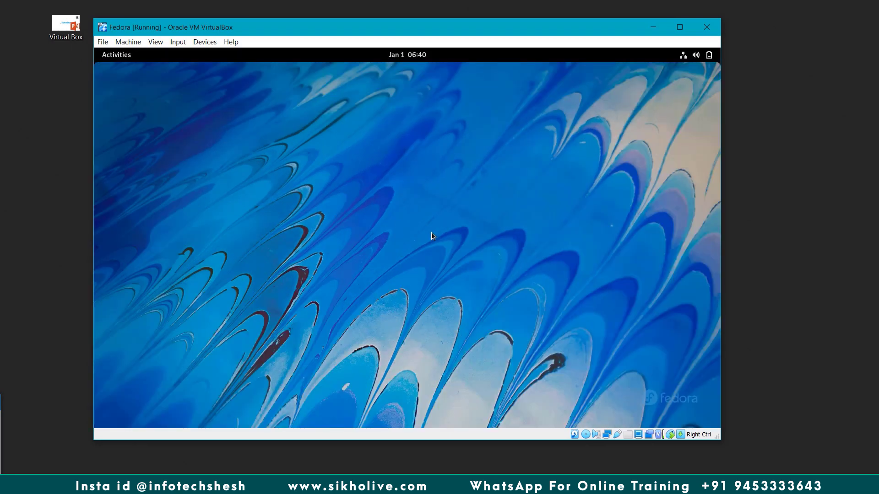
click(104, 59)
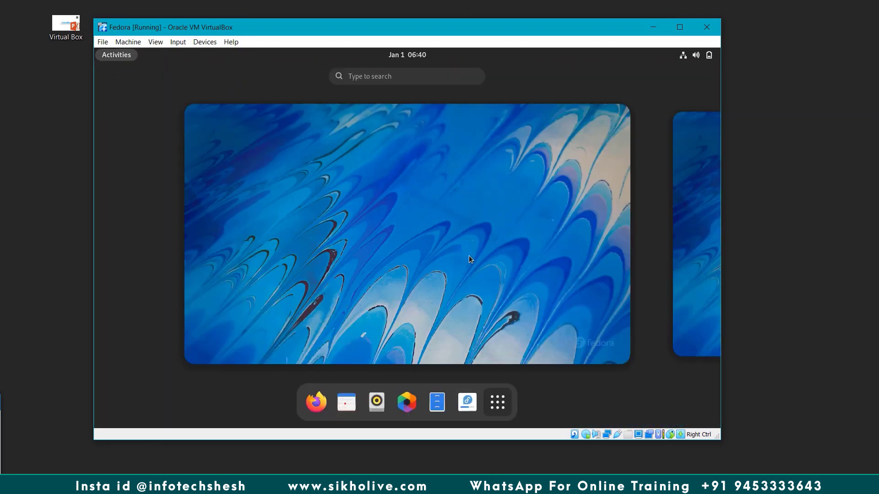
click(497, 402)
click(498, 402)
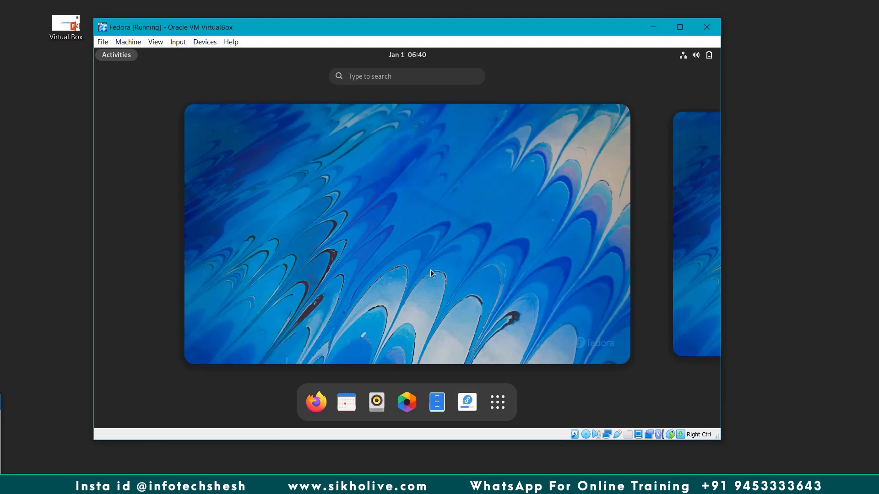
click(501, 397)
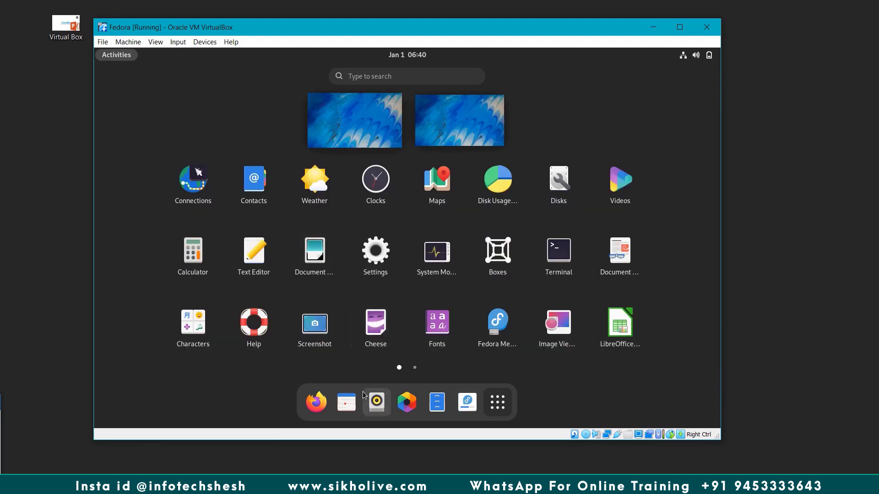
click(497, 402)
click(390, 221)
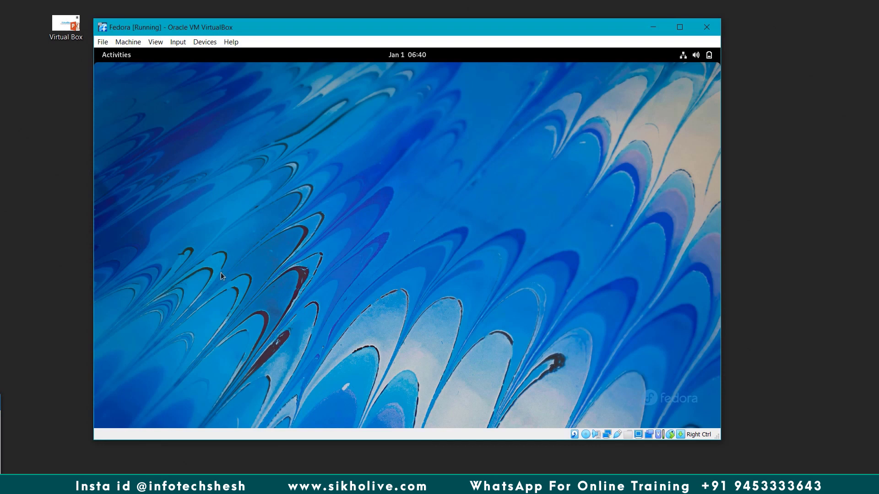
click(117, 57)
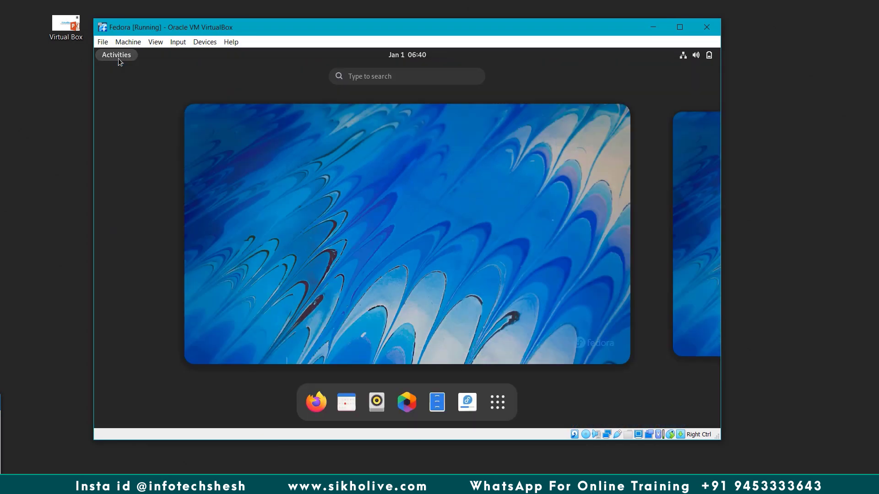
click(497, 402)
Power off the Fedora live session and move the machine's window slightly downward on the desktop.
click(709, 57)
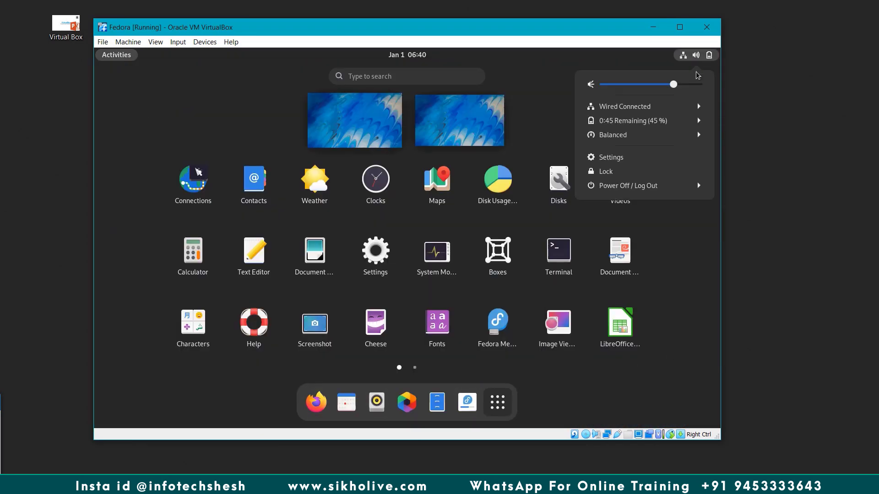
click(625, 188)
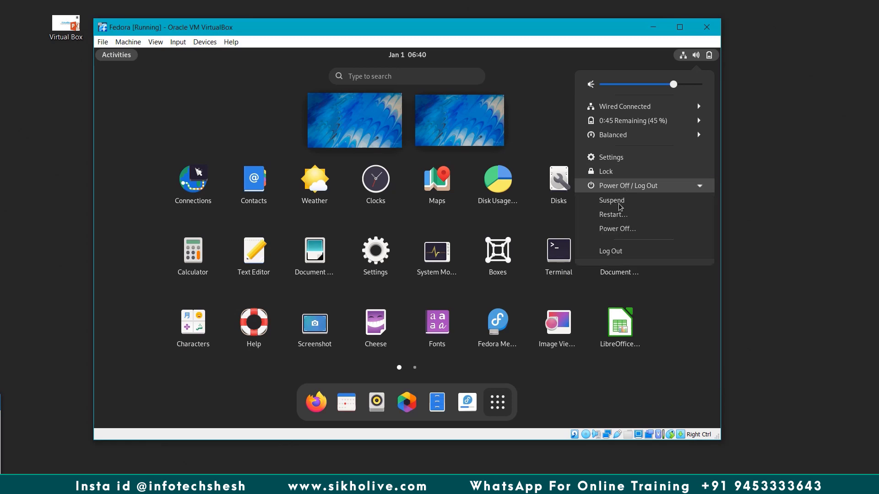
click(615, 229)
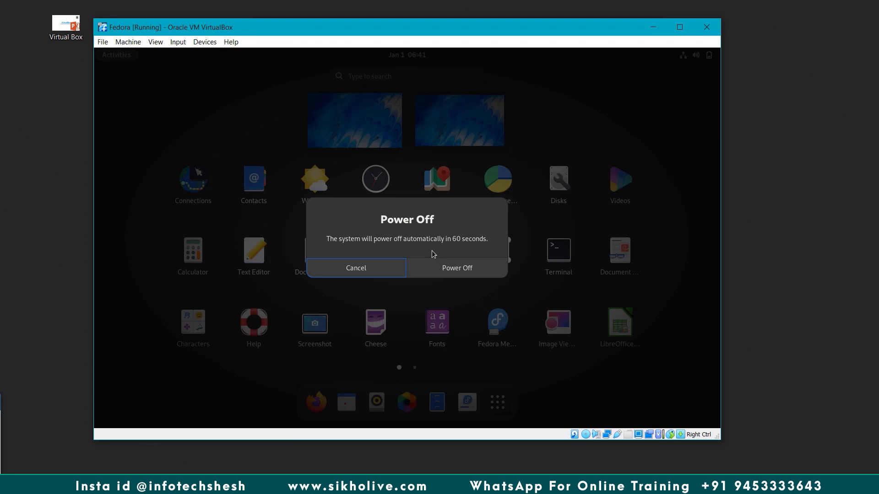
key(Escape)
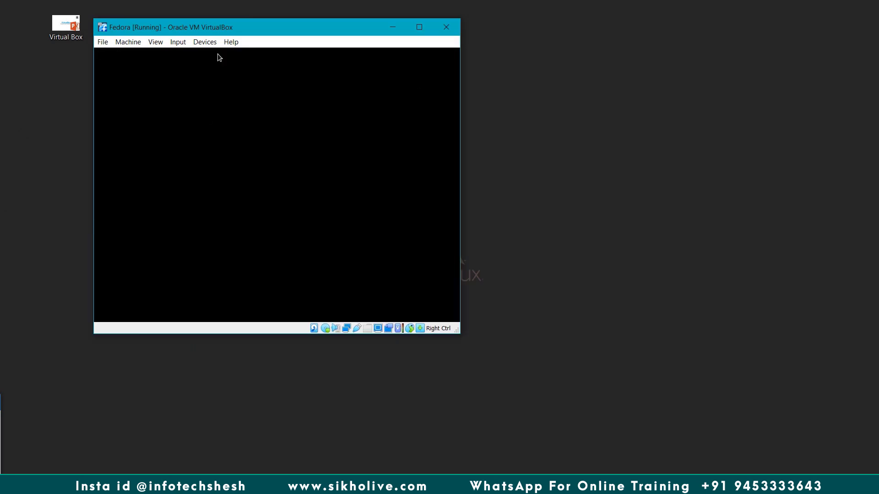
drag(204, 28, 201, 80)
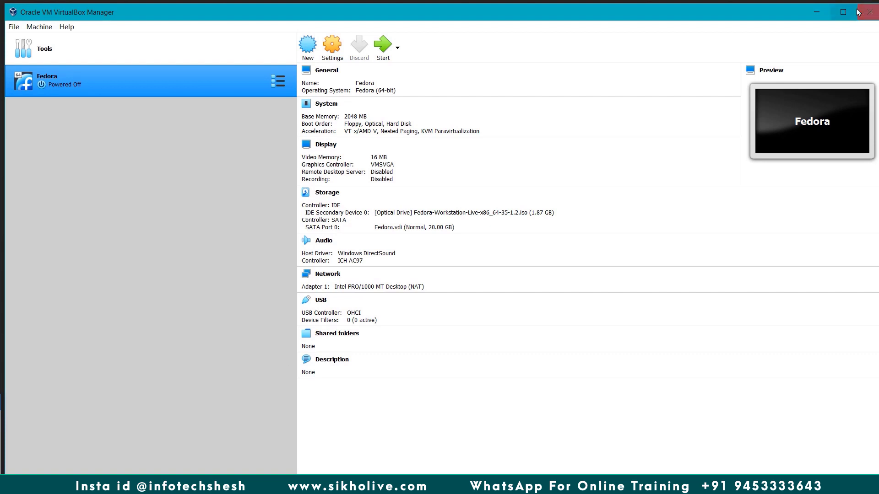
Shrink and reposition the VirtualBox Manager window on the desktop, and switch to the Downloads folder in File Explorer.
click(842, 12)
drag(166, 5, 99, 19)
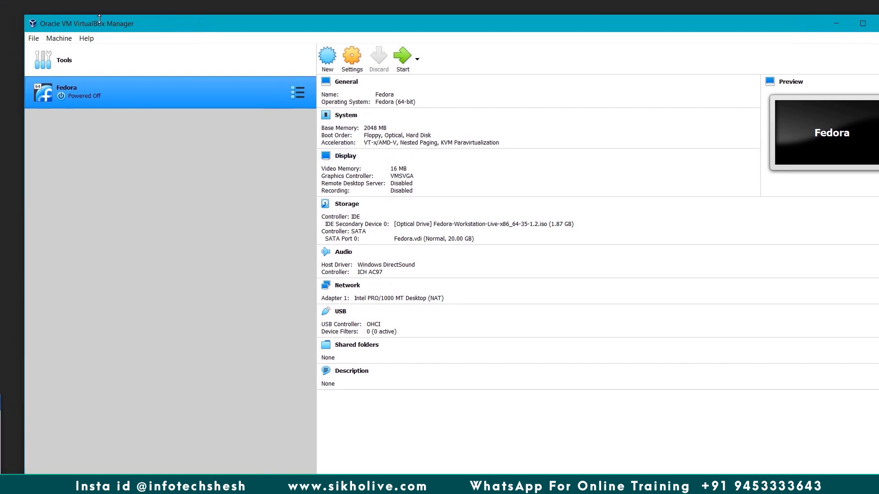
drag(28, 16, 405, 195)
drag(466, 204, 91, 123)
click(140, 63)
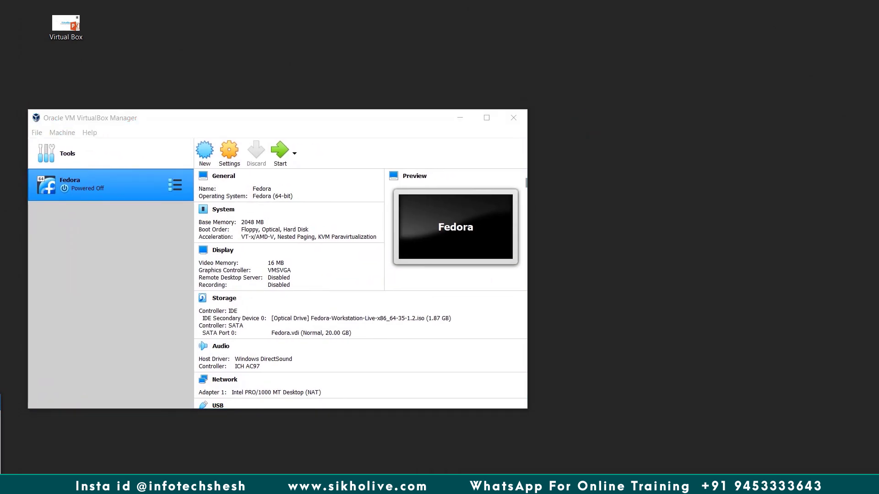
click(210, 484)
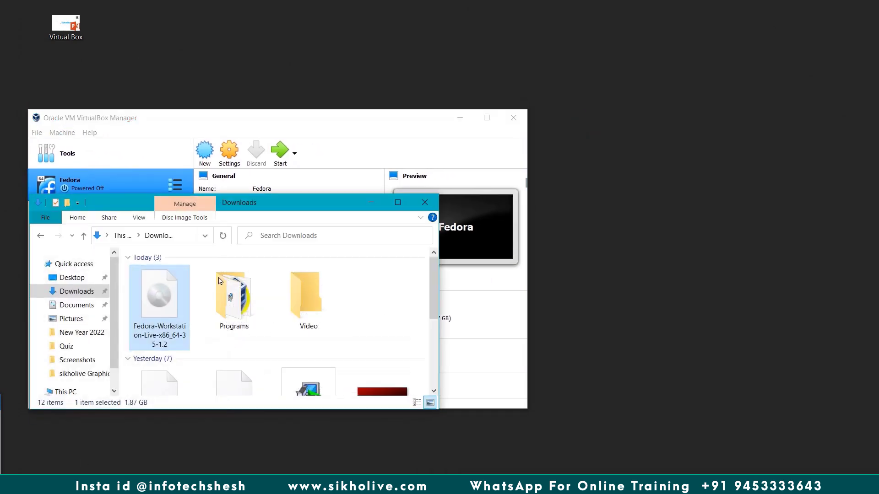
Switch File Explorer to the Documents folder and arrange it and the VirtualBox Manager window apart on the desktop.
click(81, 308)
drag(140, 206, 567, 55)
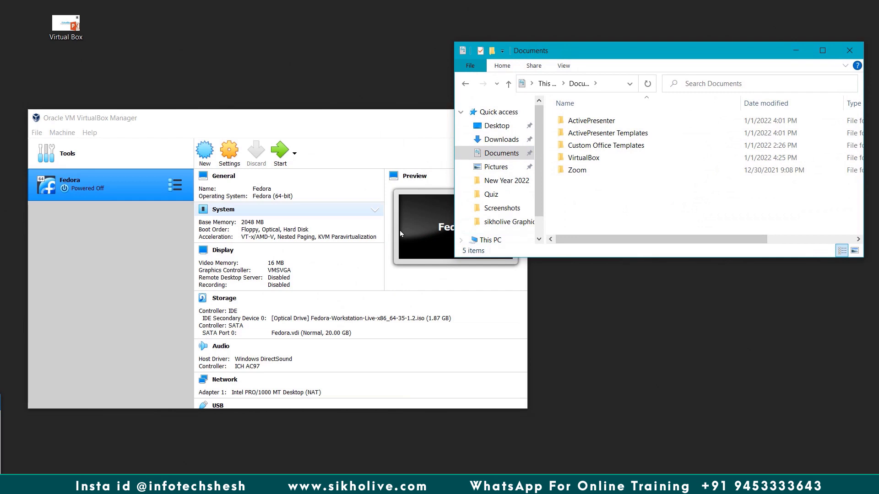
drag(236, 118, 226, 158)
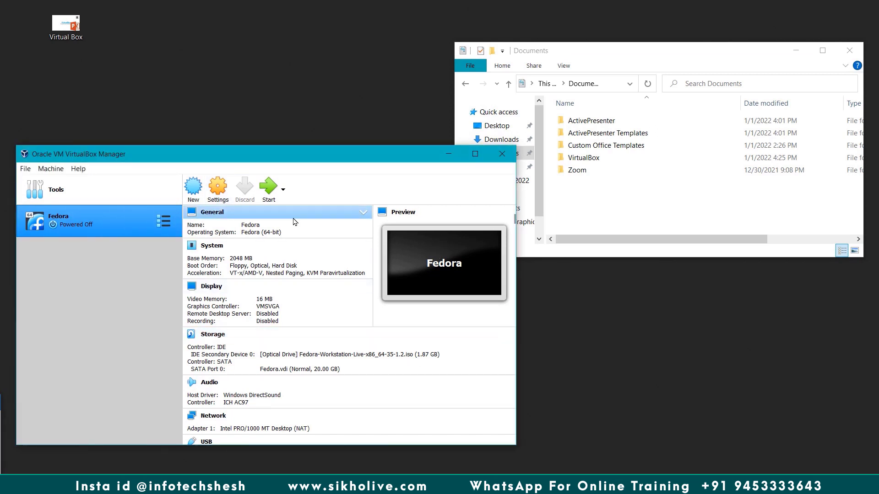
Start an appliance export from VirtualBox's global tools with the Fedora machine selected, and proceed to the appliance settings.
right_click(105, 220)
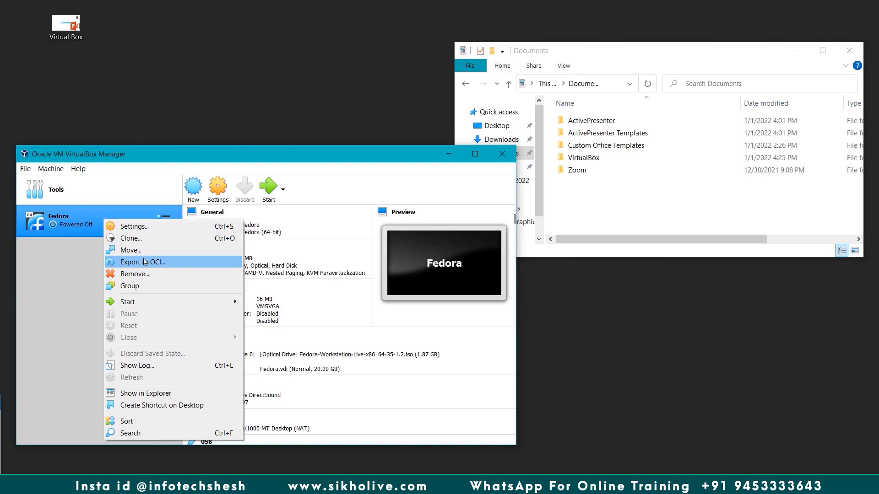
click(87, 259)
click(70, 194)
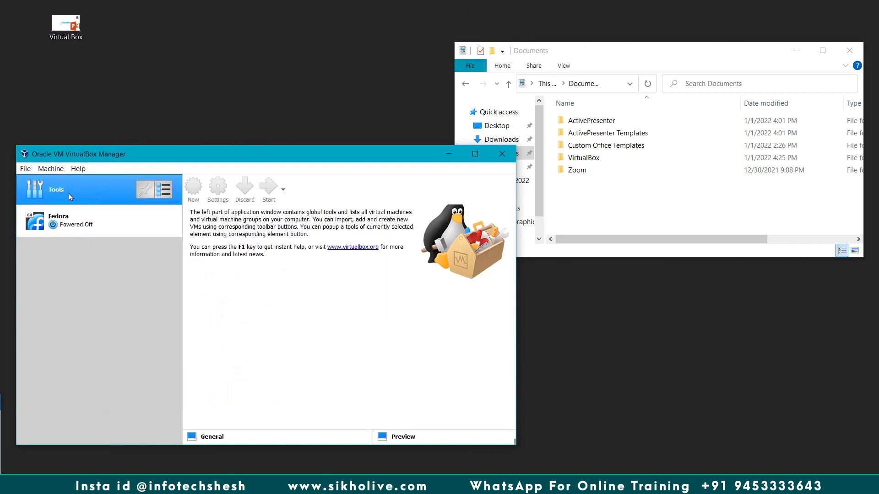
click(259, 188)
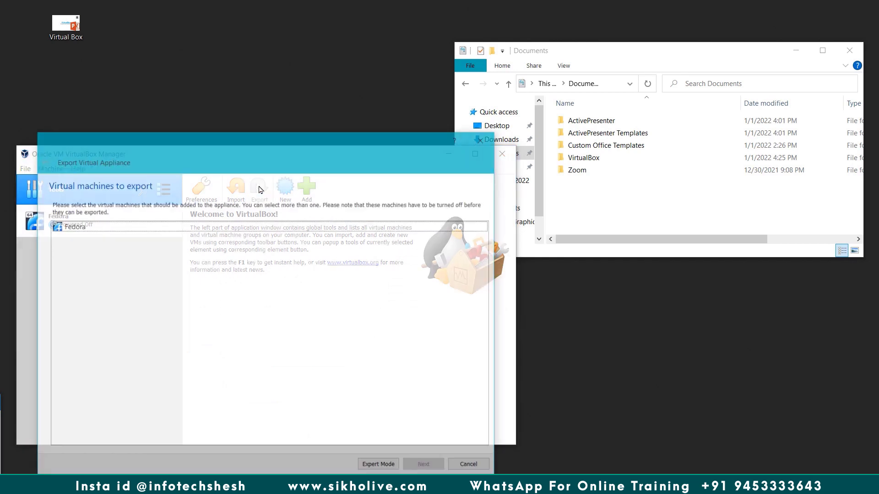
click(68, 228)
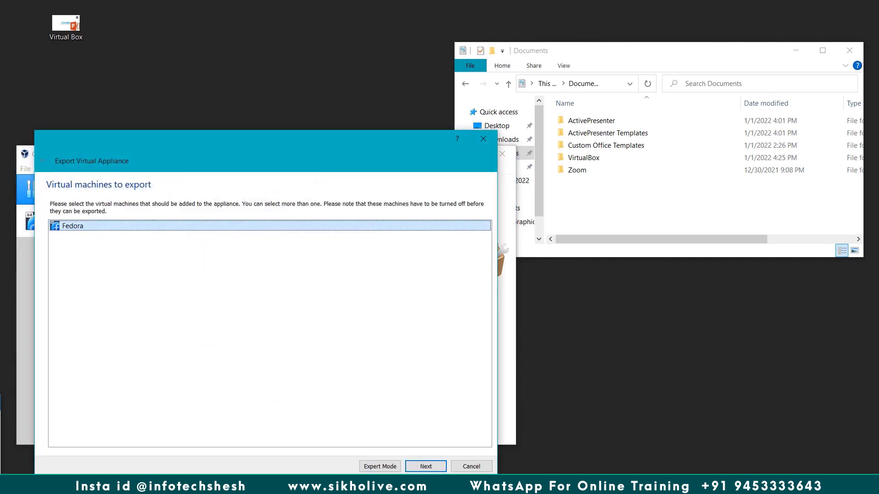
click(426, 467)
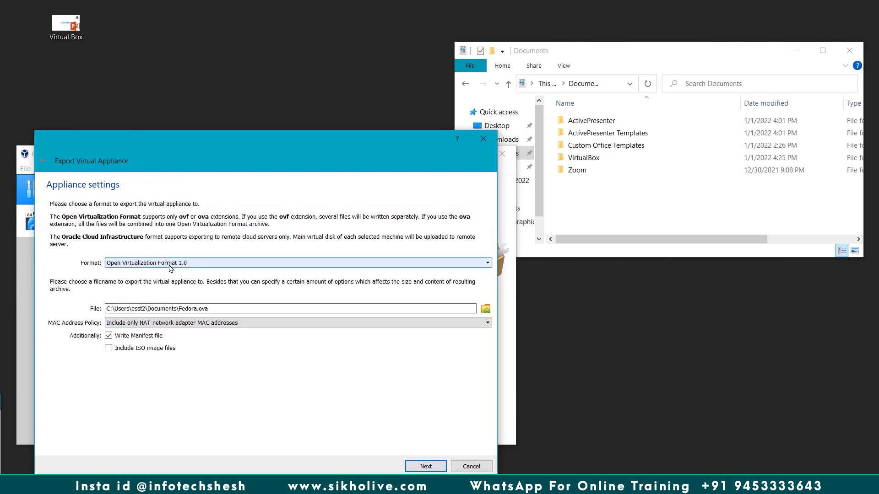
Examine the export's format choices, MAC address policy and target file name, and leave the export without running it.
click(190, 264)
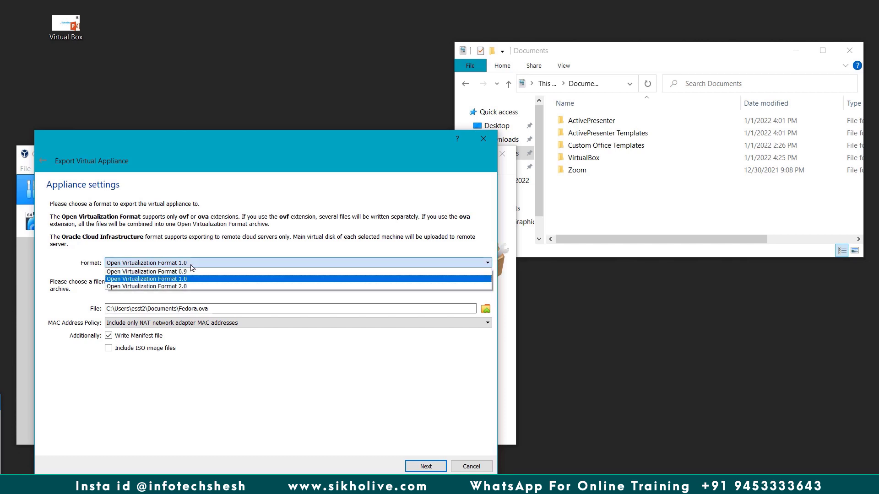
click(192, 268)
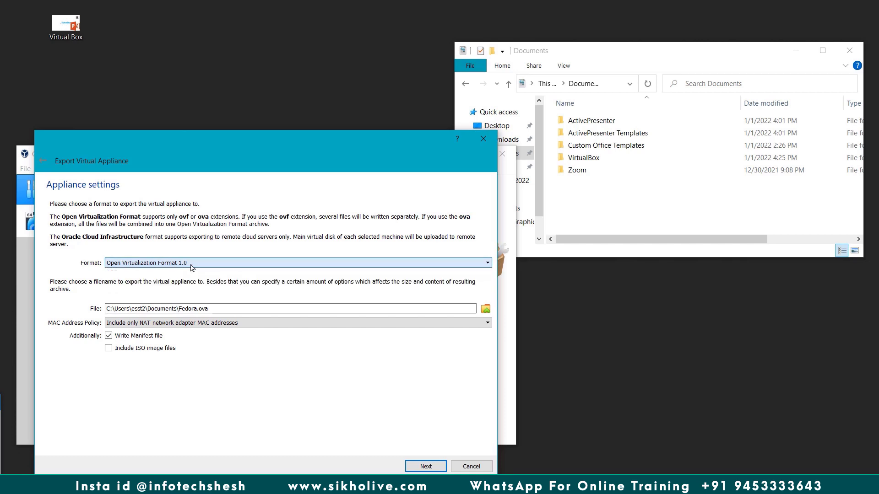
click(167, 264)
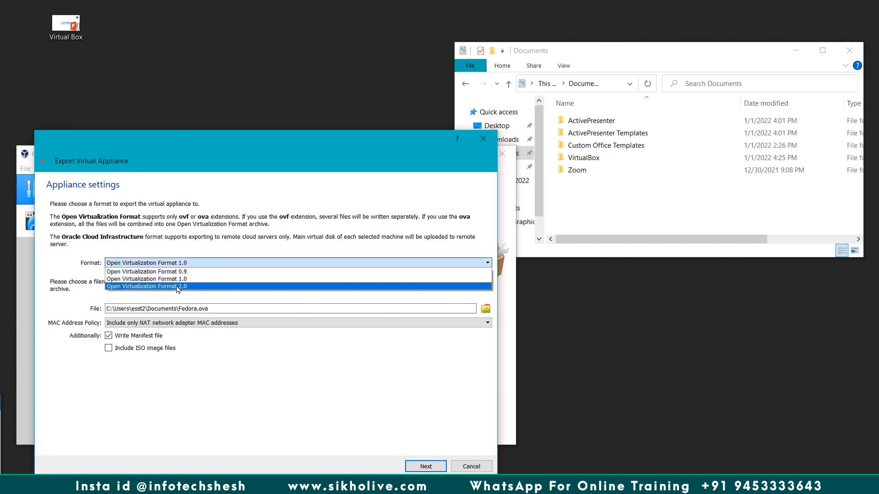
click(190, 277)
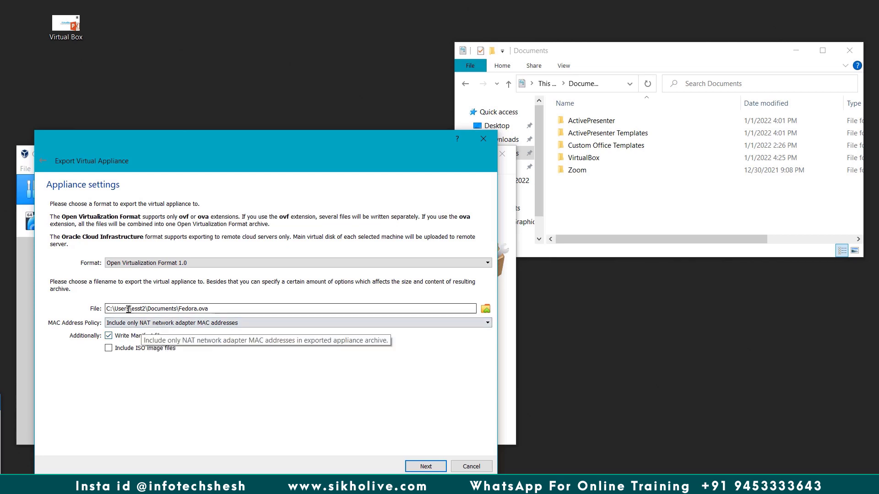
click(149, 324)
click(150, 338)
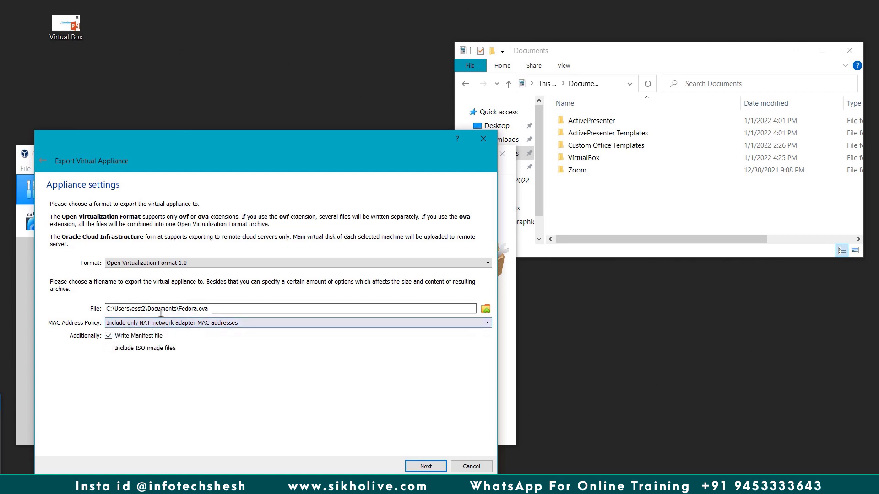
drag(209, 309, 196, 309)
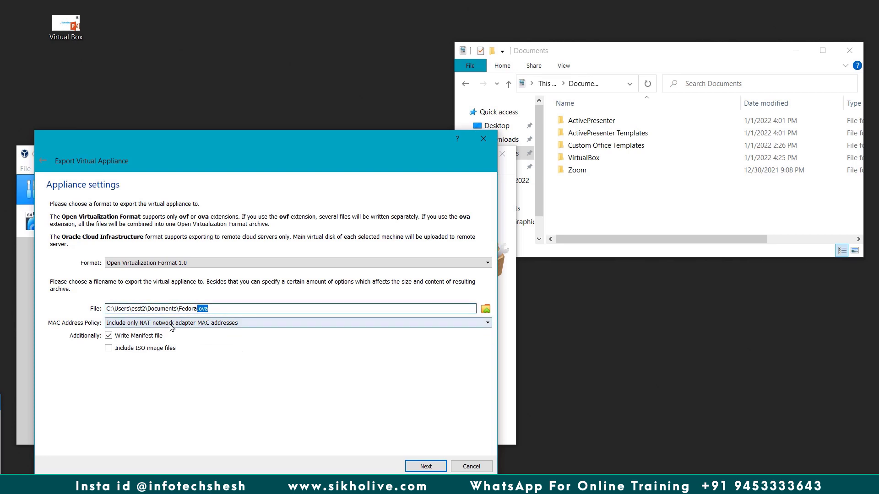
click(156, 309)
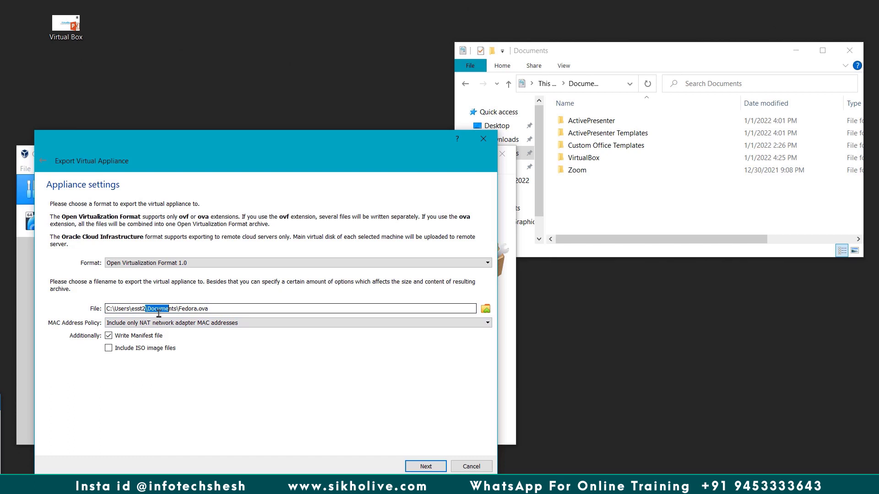
drag(179, 309, 212, 311)
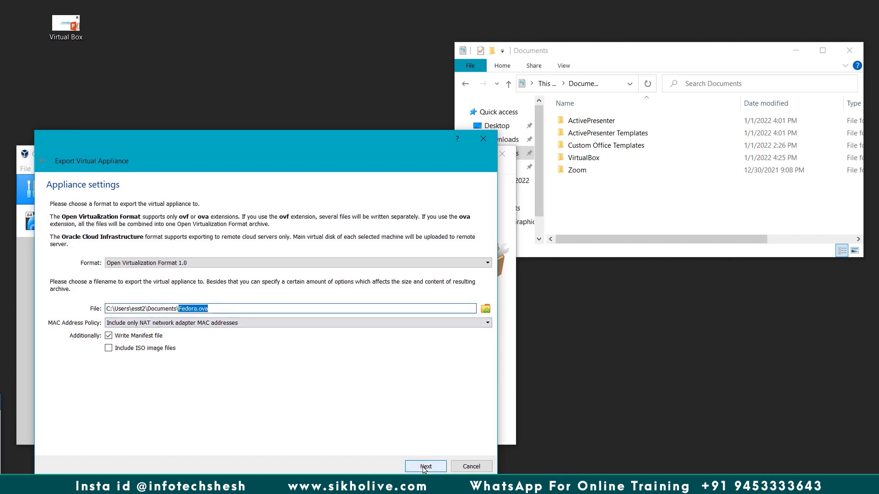
click(457, 470)
click(71, 223)
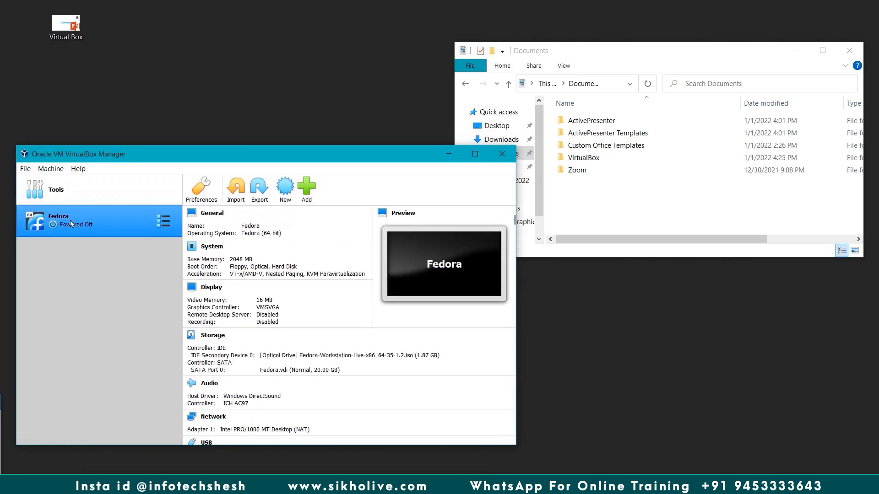
right_click(71, 224)
click(107, 265)
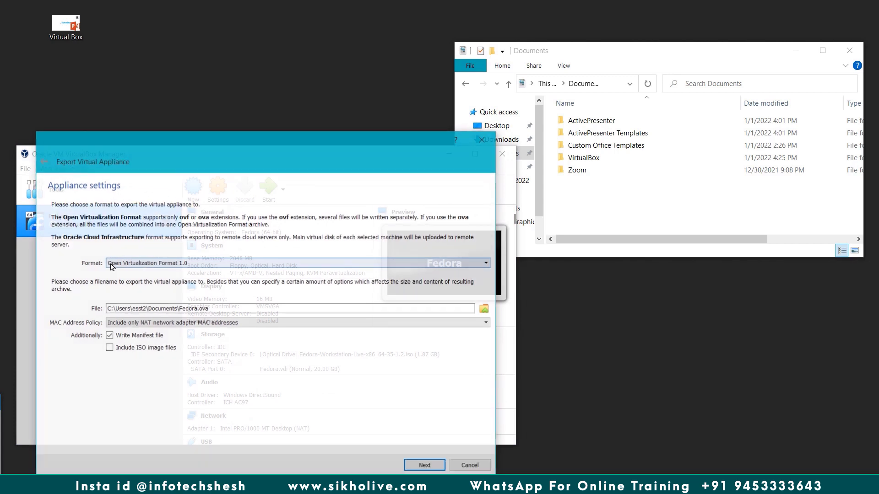
click(467, 466)
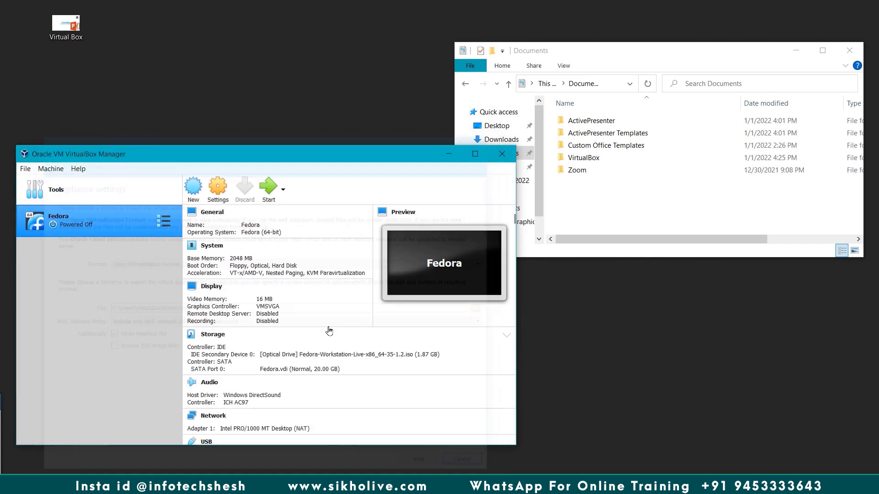
click(92, 189)
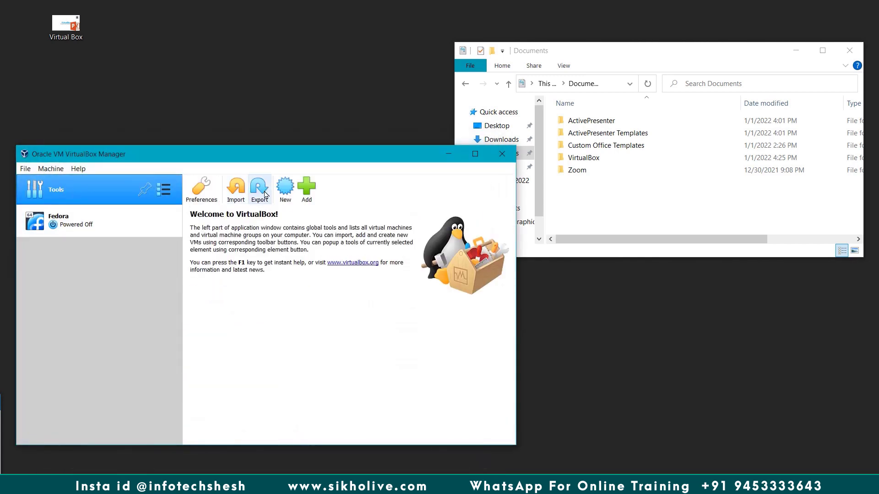
right_click(108, 219)
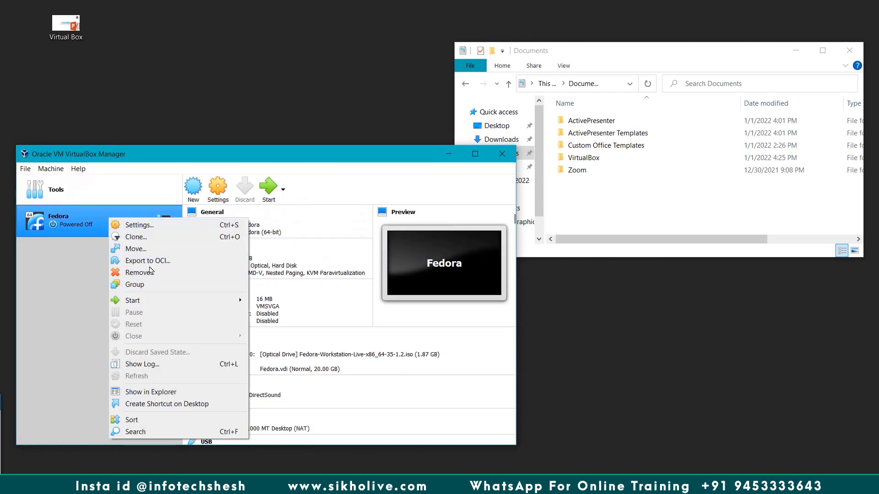
click(149, 262)
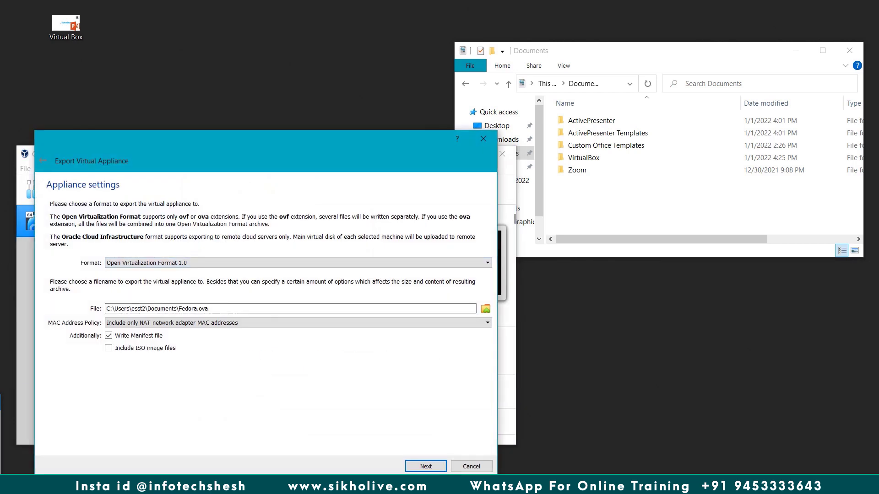
click(425, 467)
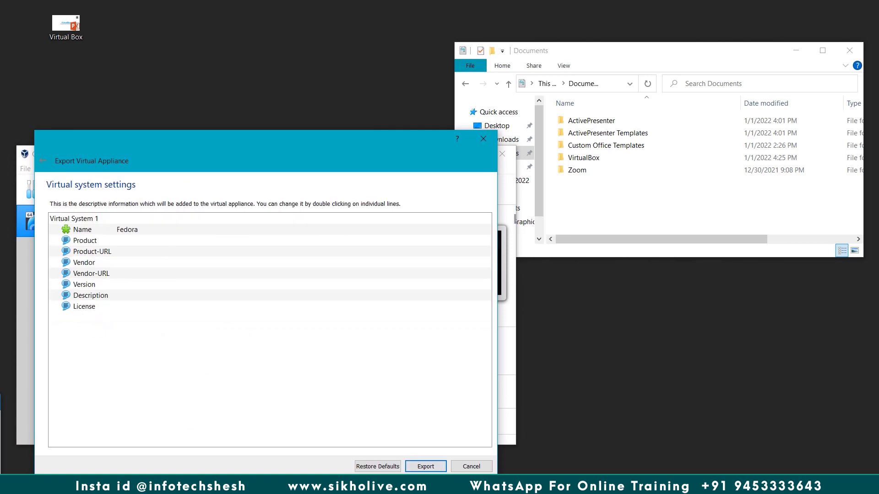
click(470, 466)
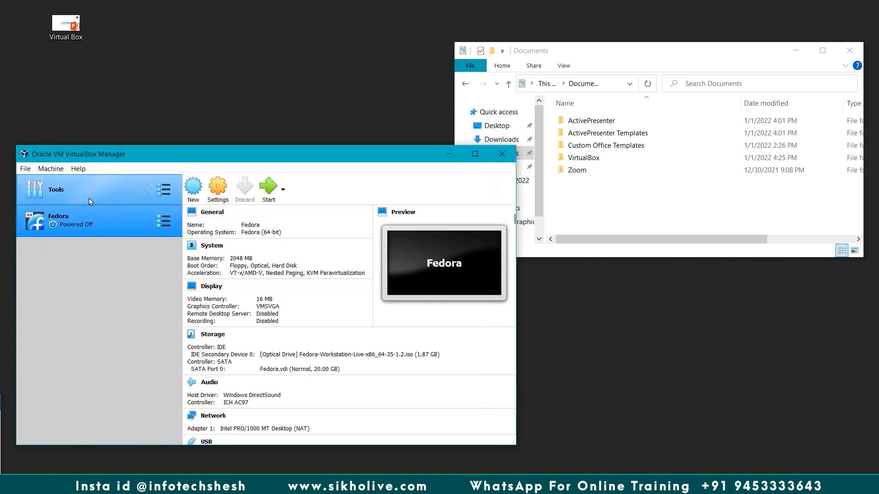
Export the Fedora machine to Fedora.ova in the Documents folder using Open Virtualization Format 1.0, and shift the progress window aside.
right_click(102, 218)
click(149, 261)
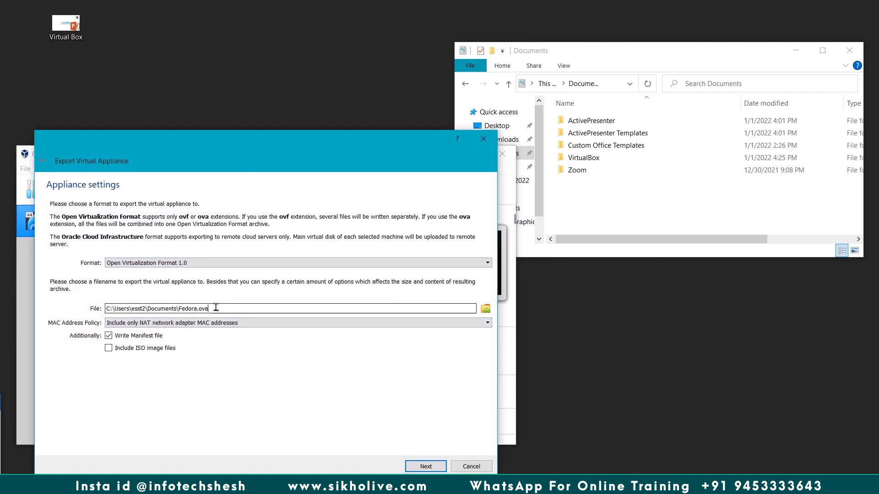
click(426, 466)
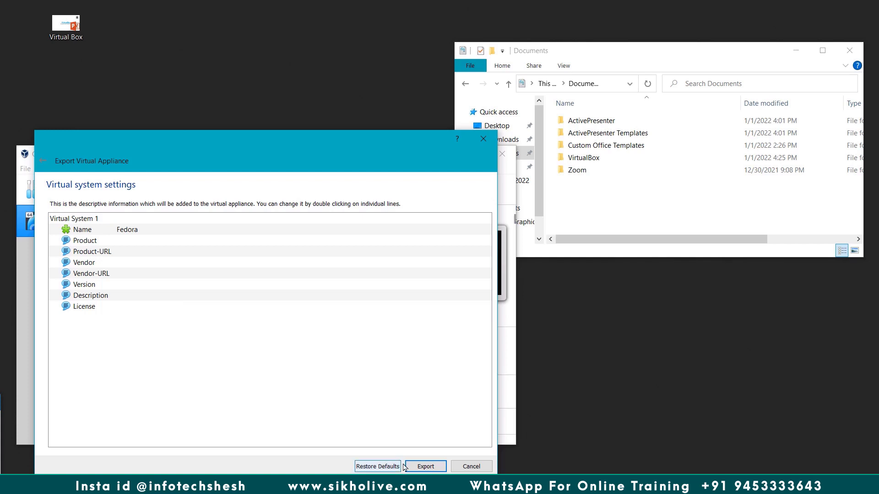
click(426, 467)
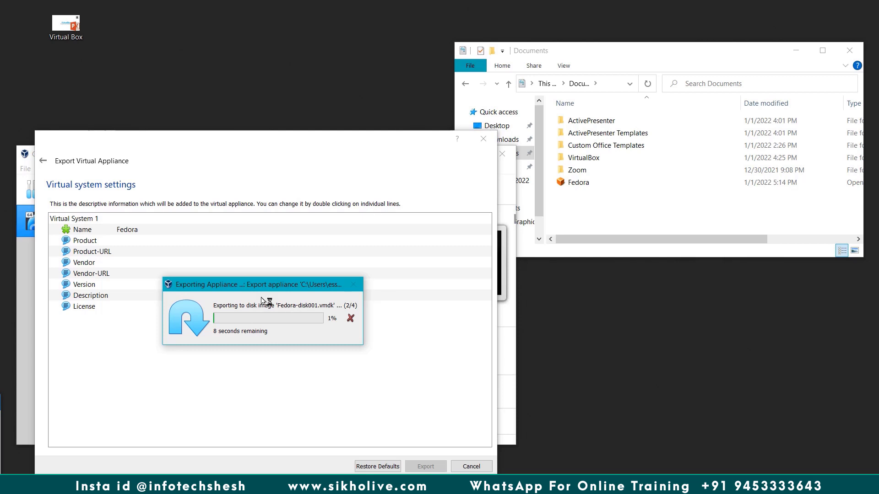
drag(275, 284, 304, 290)
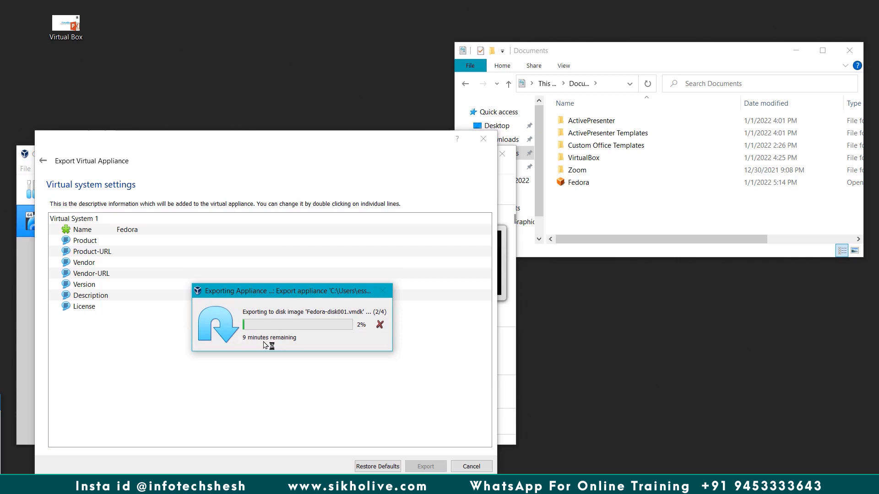
Check the size on disk of the Fedora machine's folder inside Documents > VirtualBox, and close its properties.
double_click(591, 160)
click(581, 122)
right_click(581, 121)
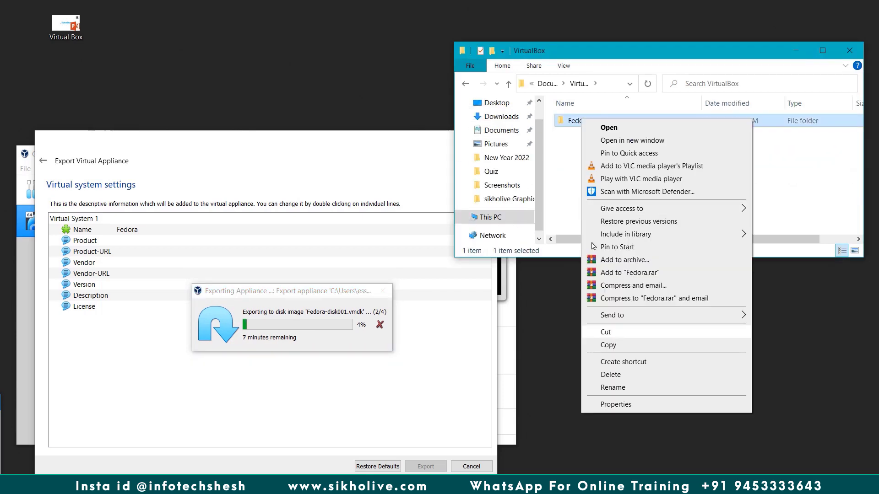
click(597, 405)
drag(643, 237, 664, 236)
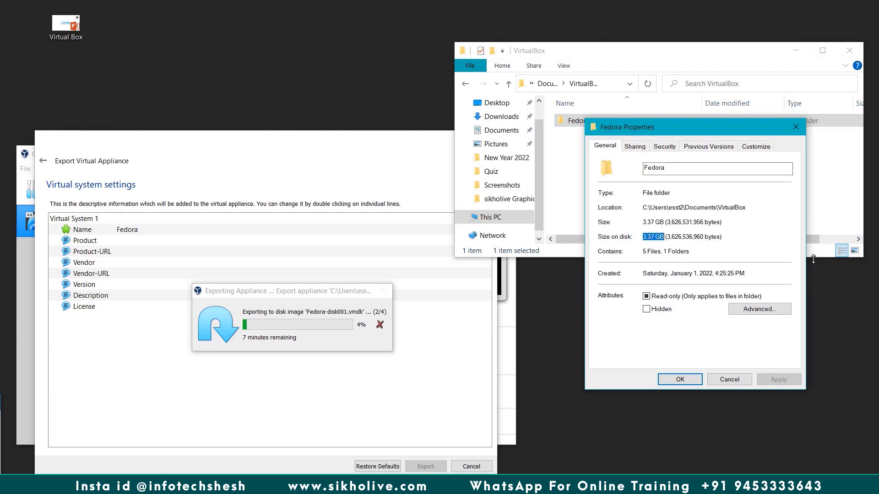
click(796, 128)
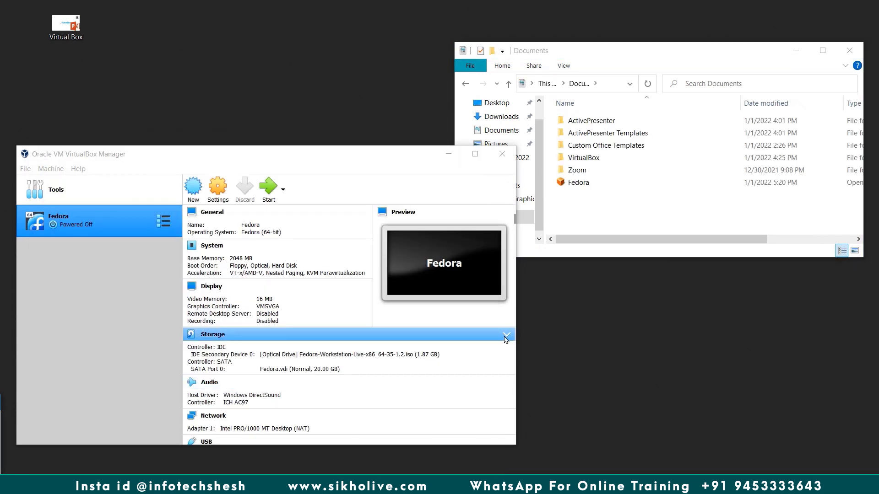
Move the VirtualBox Manager window slightly up and check the exported Fedora appliance's file size in its properties.
click(608, 213)
drag(301, 154, 314, 123)
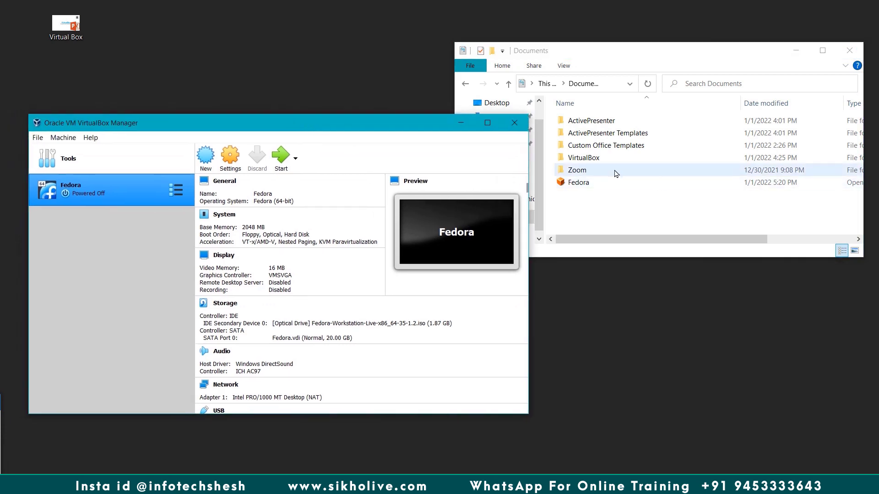
click(572, 184)
right_click(572, 184)
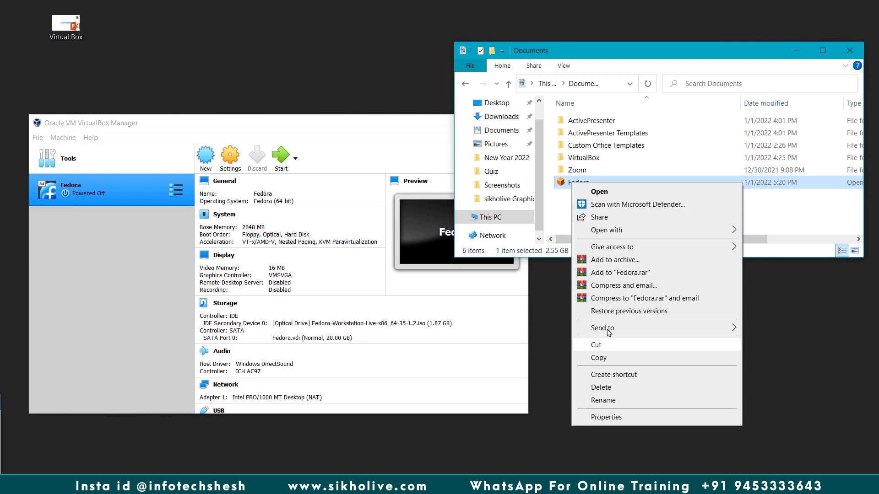
click(611, 416)
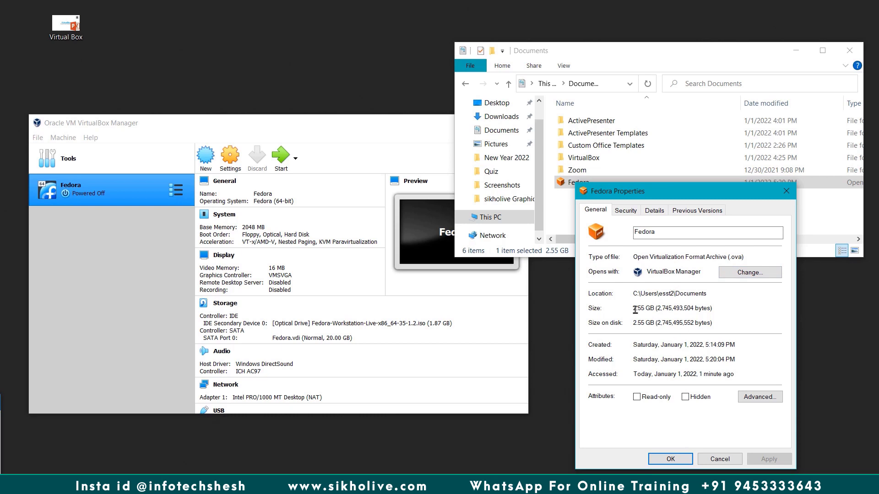
click(716, 459)
Remove the Fedora virtual machine from the machine list with Remove only, keeping its files on disk.
click(152, 232)
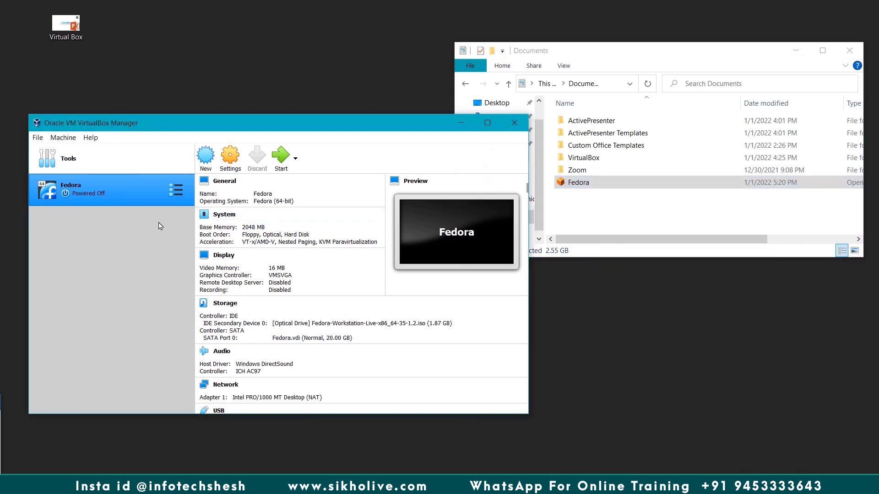
right_click(118, 183)
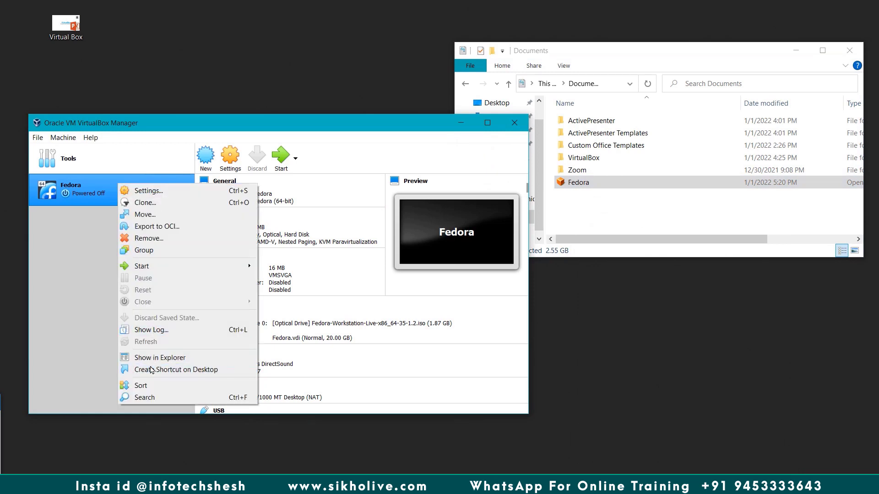
click(155, 238)
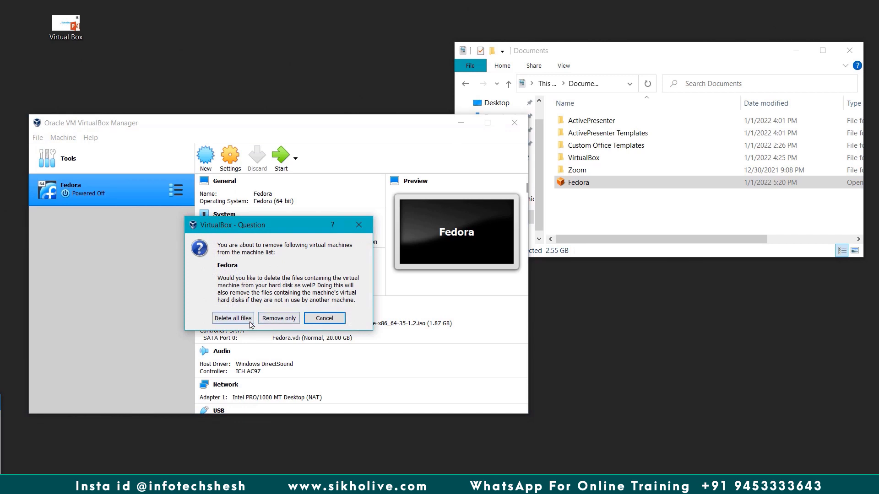
click(279, 319)
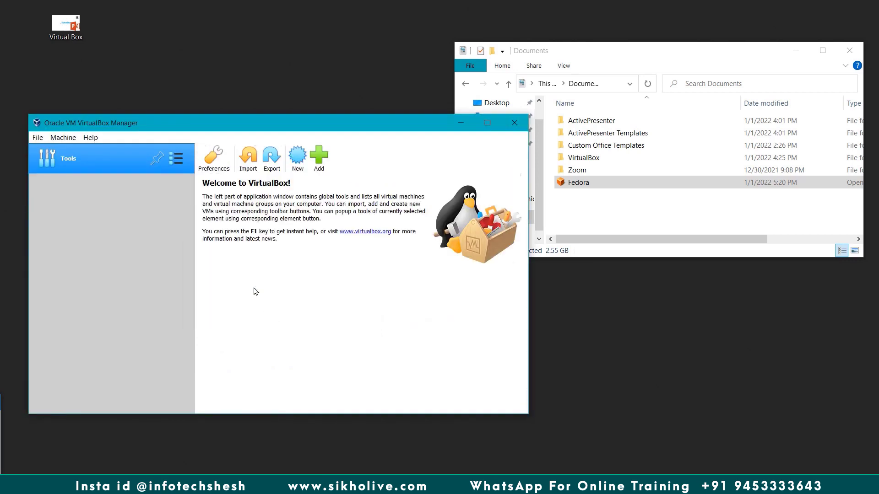
Start importing an appliance from the local file system, using the Fedora appliance in Documents, and continue to its settings.
click(250, 164)
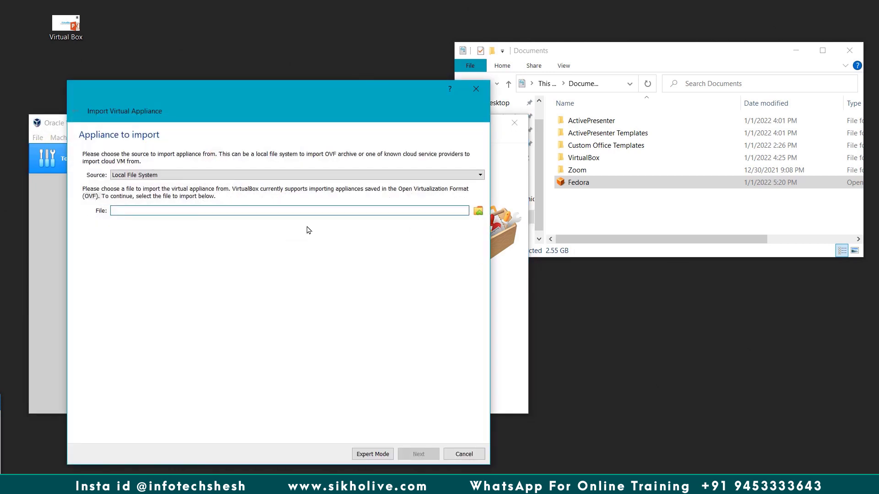
click(478, 211)
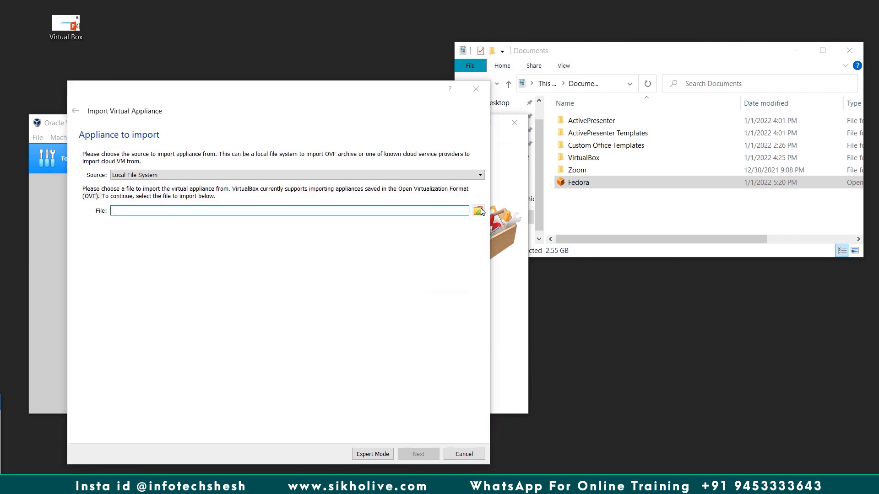
click(202, 225)
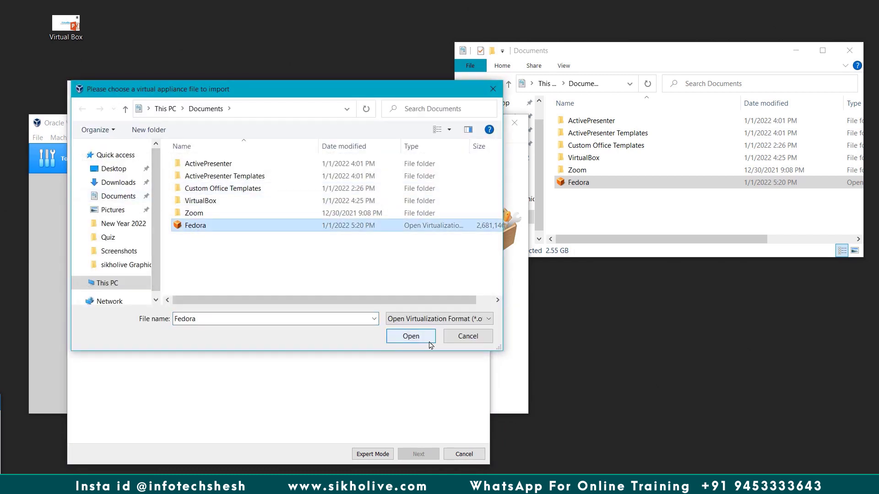
click(411, 335)
click(413, 455)
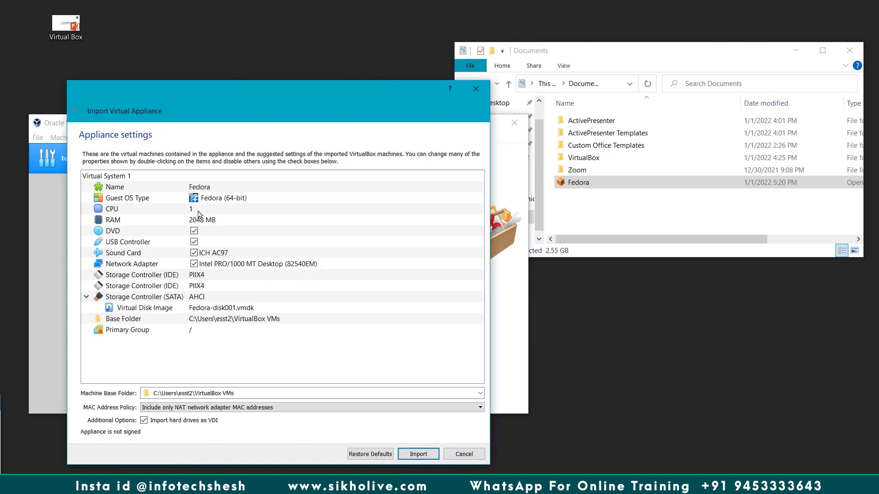
Import the Fedora appliance with its suggested settings, keeping hard drives imported as VDI, and reposition the progress window meanwhile.
click(157, 223)
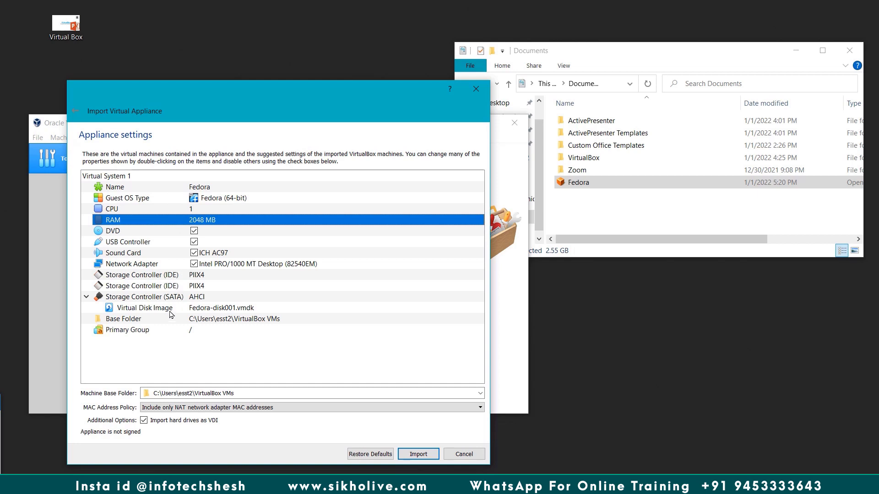
click(418, 454)
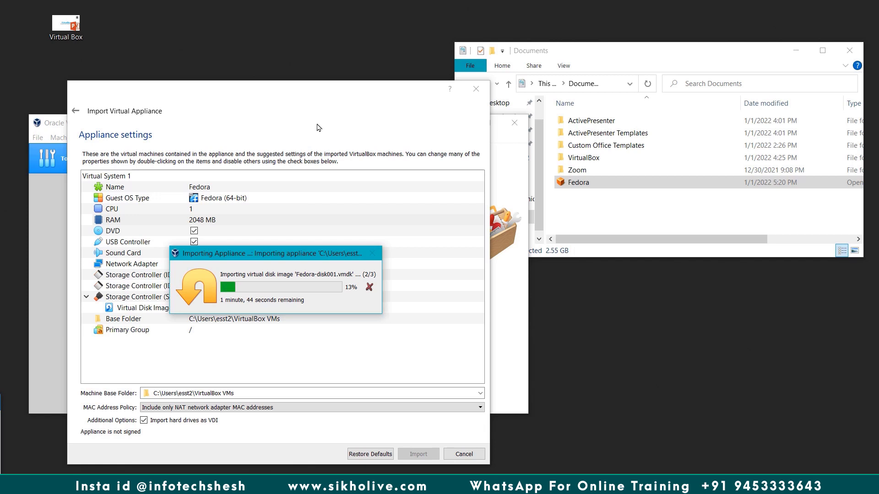
drag(230, 258, 267, 206)
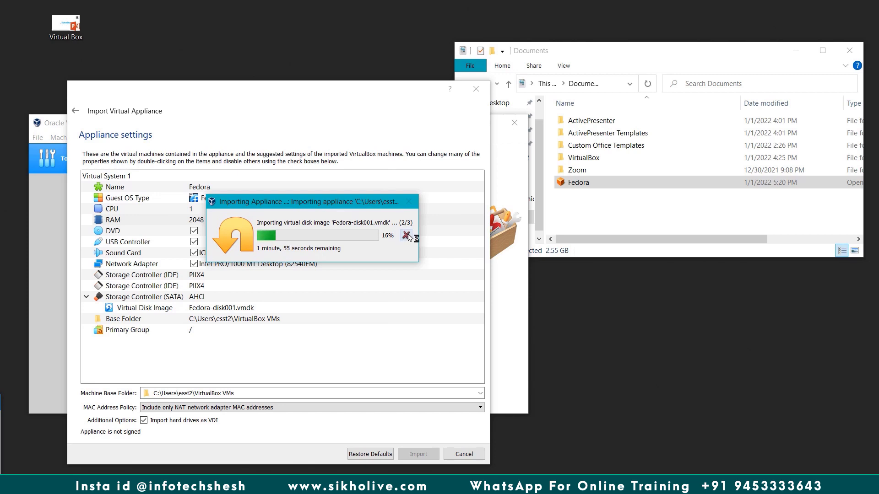
click(244, 86)
drag(300, 202, 315, 301)
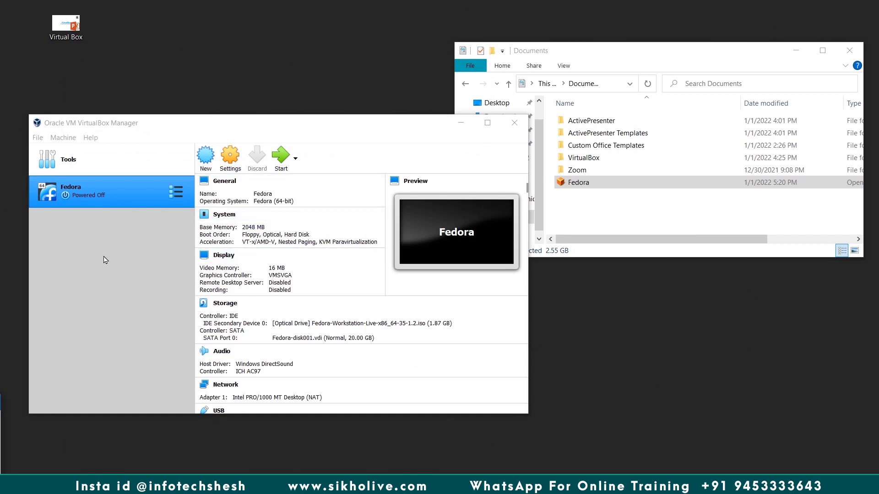
Open the imported Fedora machine's network settings, check how Adapter 1 is attached, and shift the settings window aside.
click(105, 187)
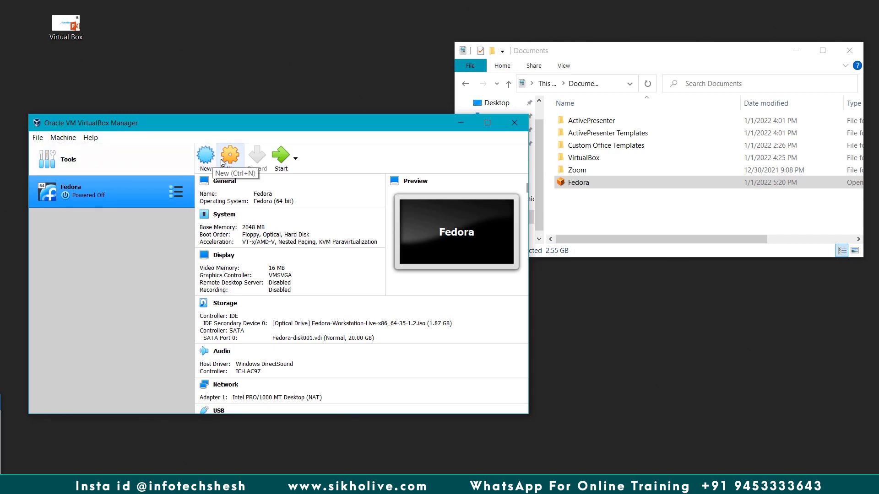
key(ctrl+s)
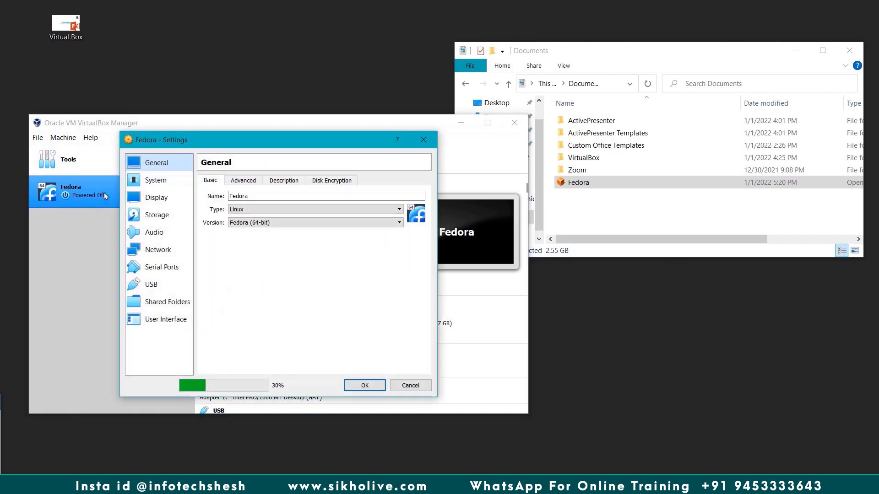
click(156, 256)
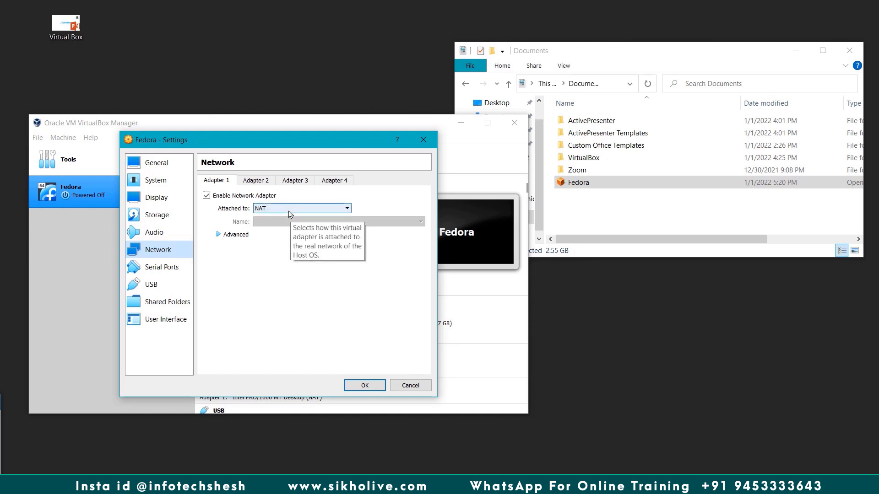
drag(567, 302, 662, 377)
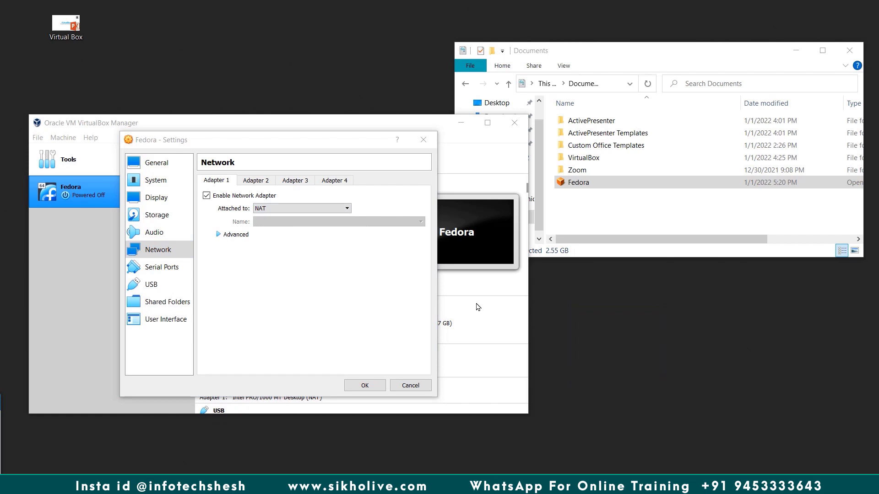
click(268, 208)
click(269, 209)
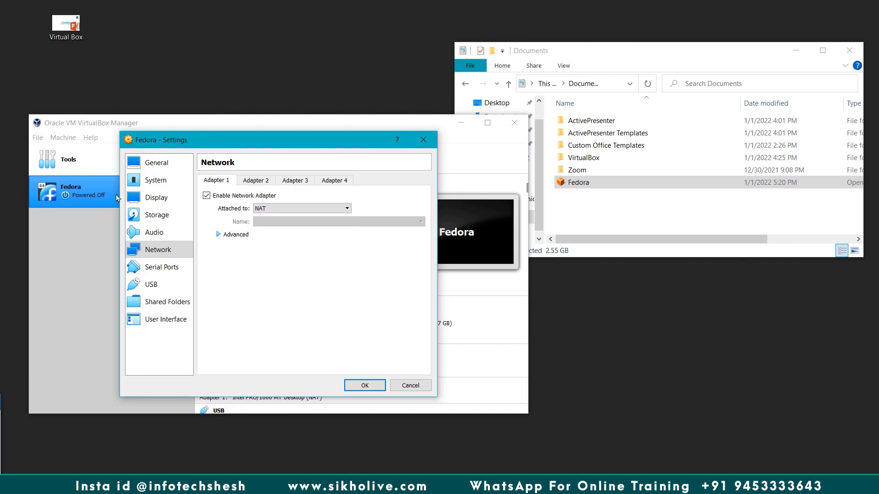
drag(336, 140, 236, 158)
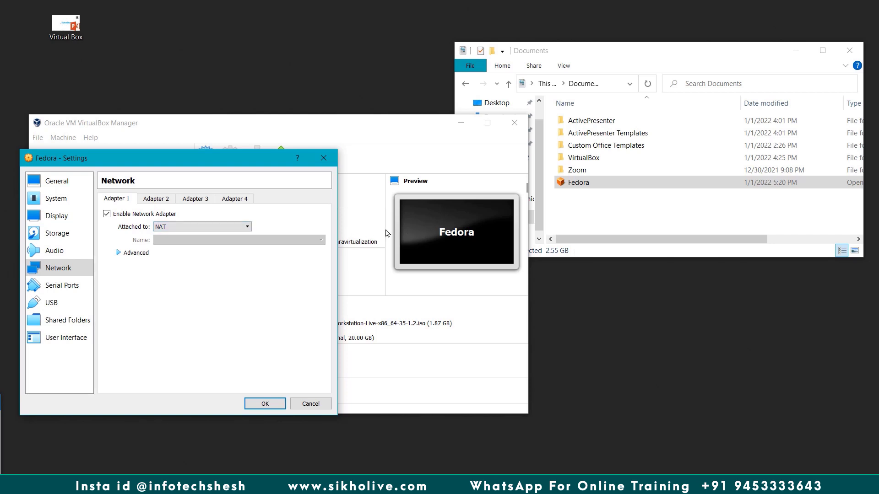
Attach Adapter 1 to Bridged Adapter using the Realtek RTL8723DE 802.11b/g/n PCIe Adapter, checking the available host interfaces.
click(181, 227)
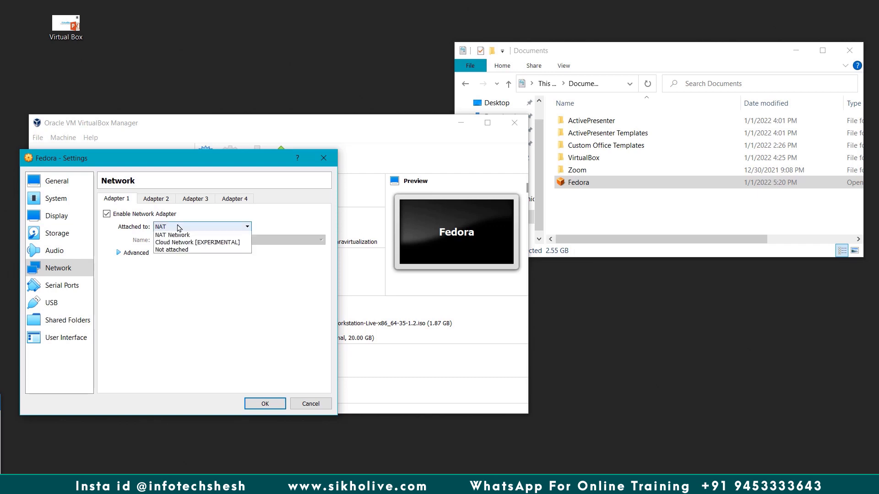
click(166, 243)
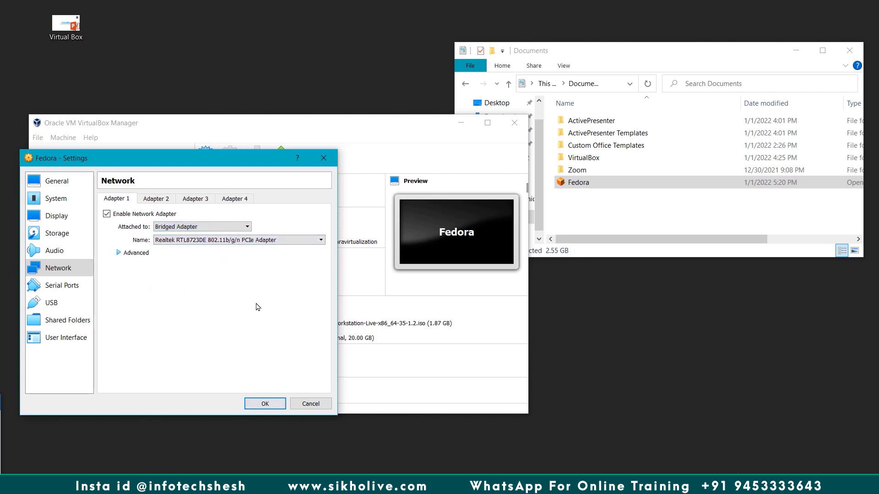
click(274, 243)
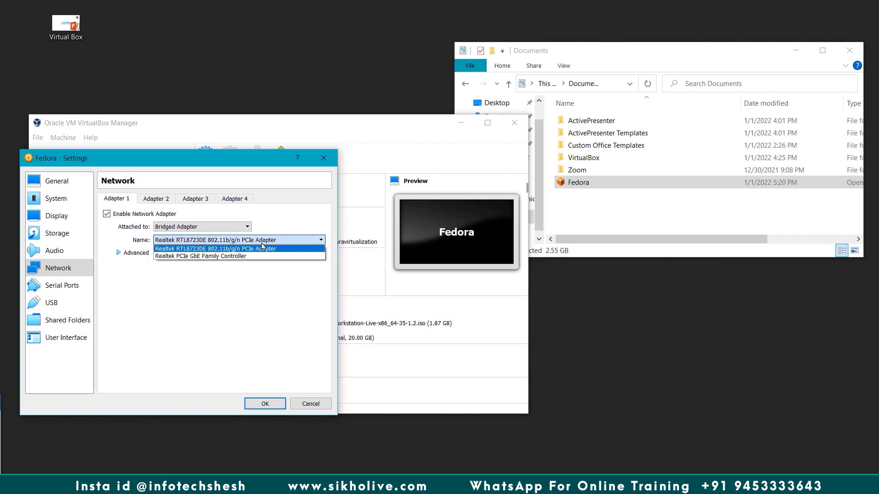
click(236, 274)
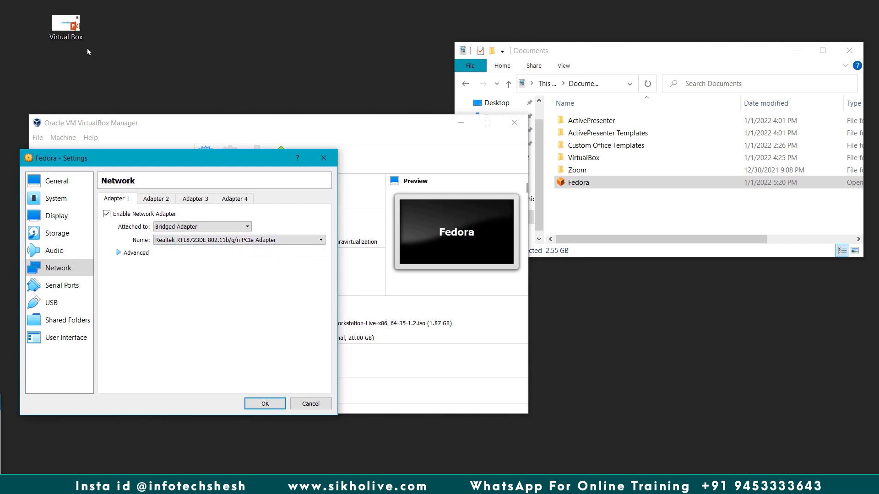
drag(113, 169, 200, 176)
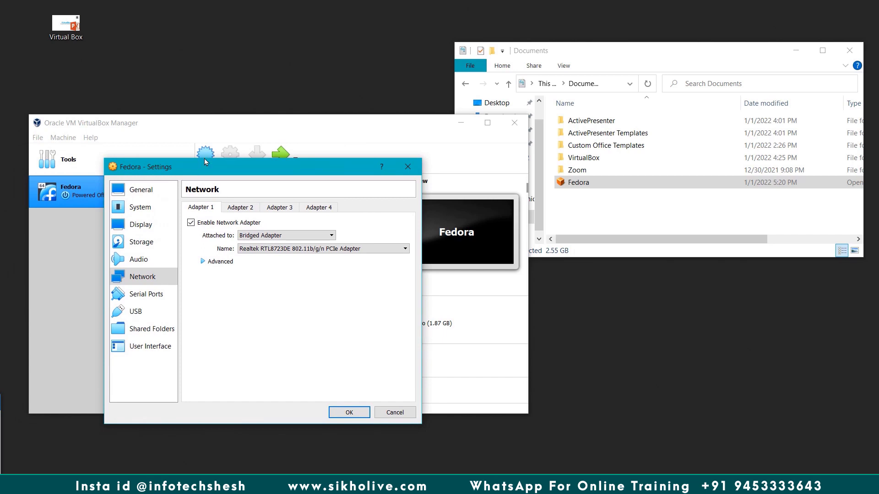
click(65, 29)
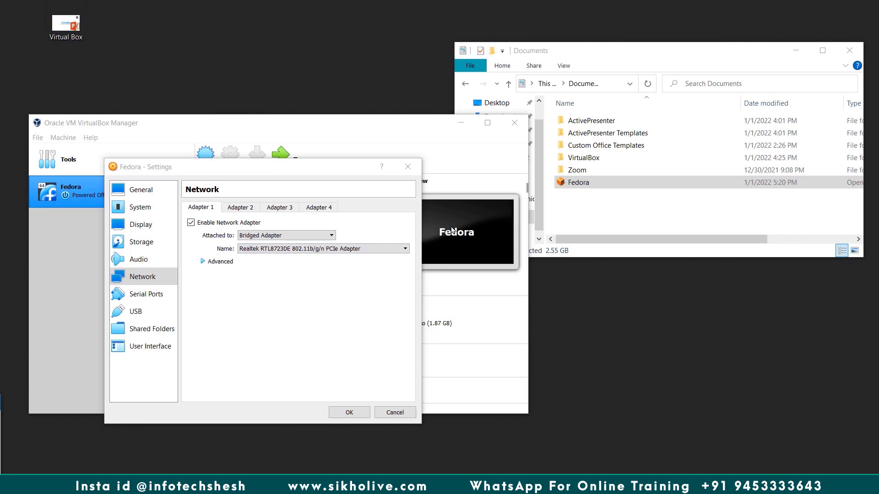
click(262, 235)
click(259, 255)
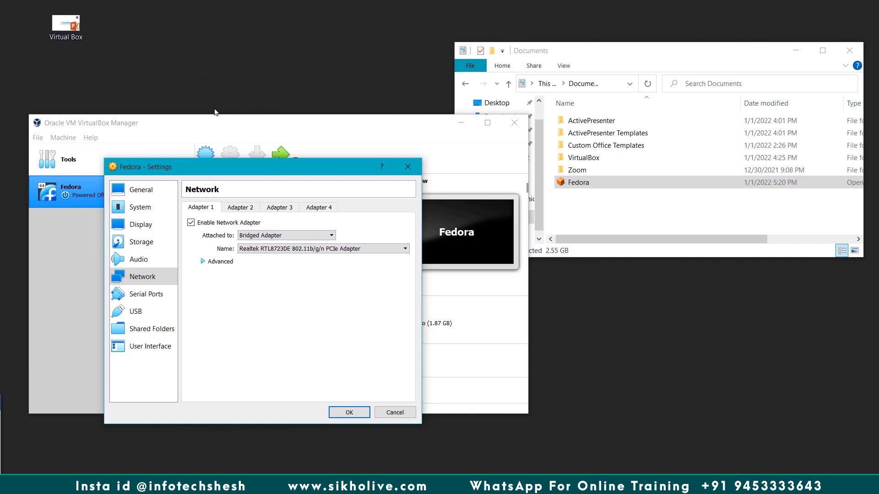
Switch Adapter 1 to Internal Network and highlight its network name.
click(259, 236)
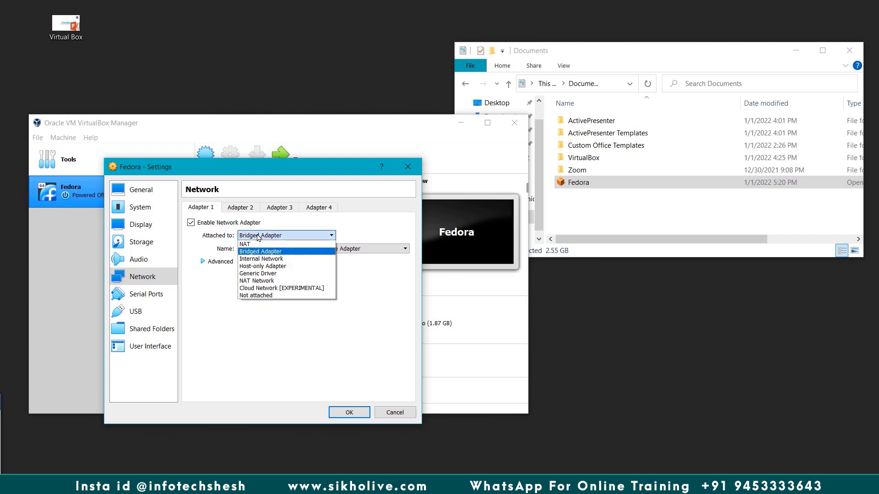
click(254, 259)
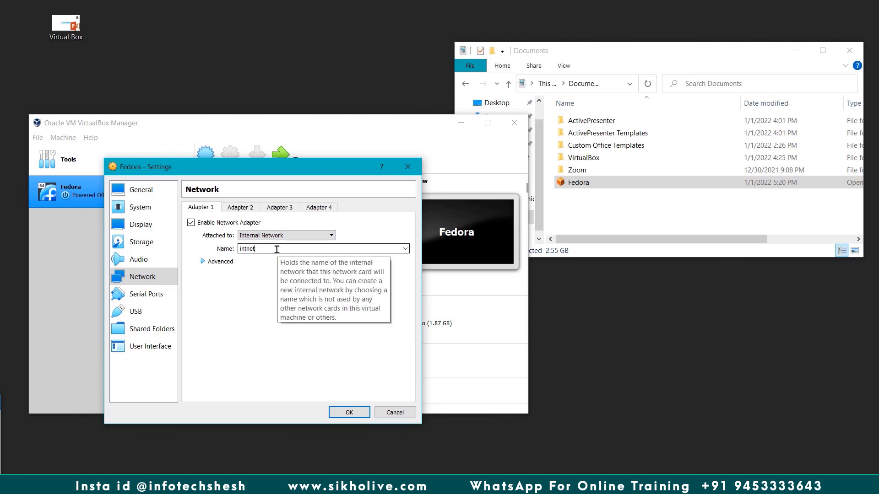
double_click(275, 249)
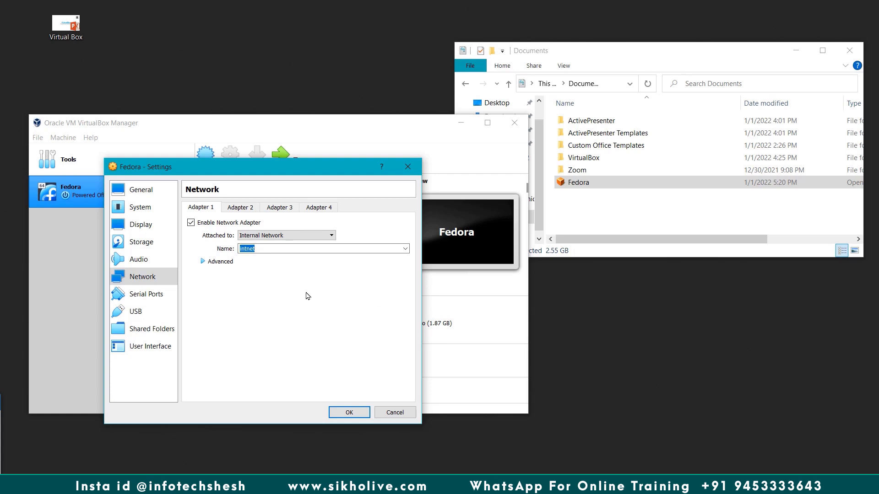
Switch Adapter 1 to Host-only Adapter with the VirtualBox Host-Only Ethernet Adapter.
click(265, 235)
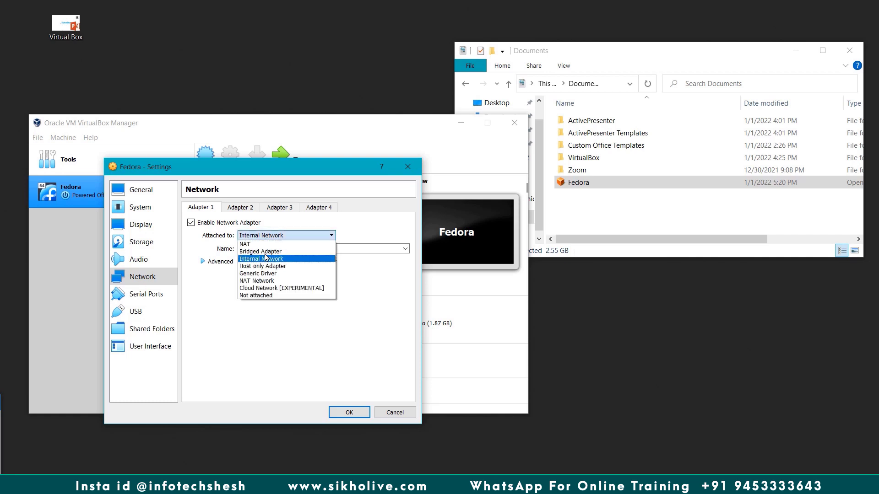
click(264, 266)
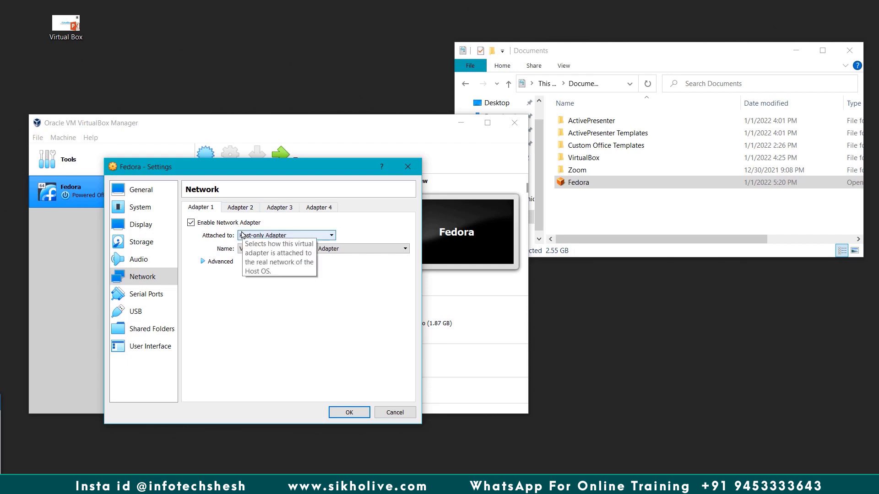
click(255, 236)
click(270, 266)
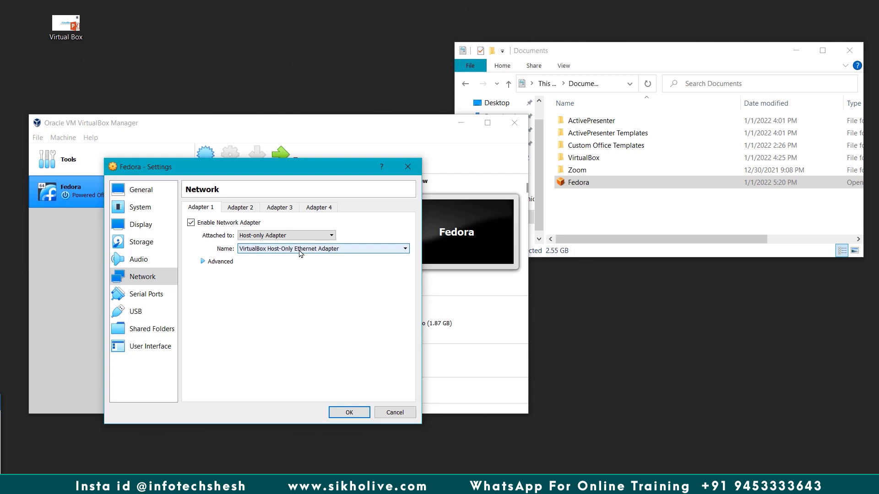
Switch Adapter 1 to Generic Driver, leaving its name empty, and look over the attachment choices again.
click(275, 236)
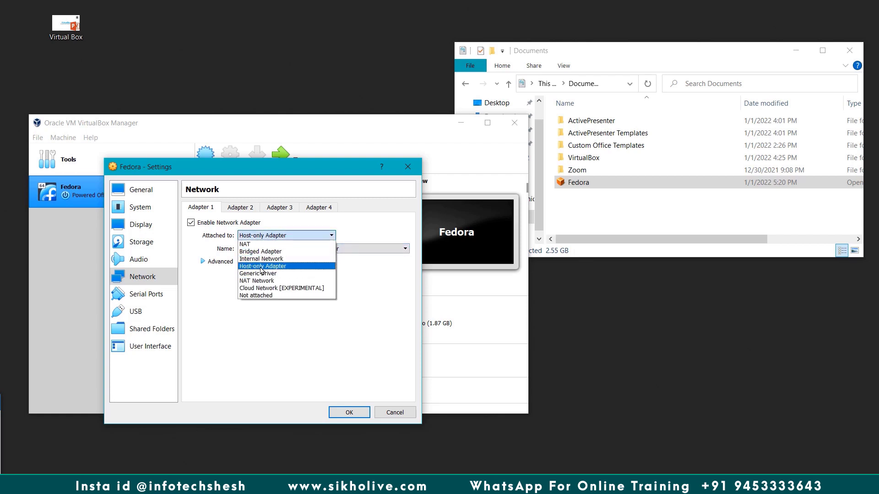
click(261, 270)
click(263, 235)
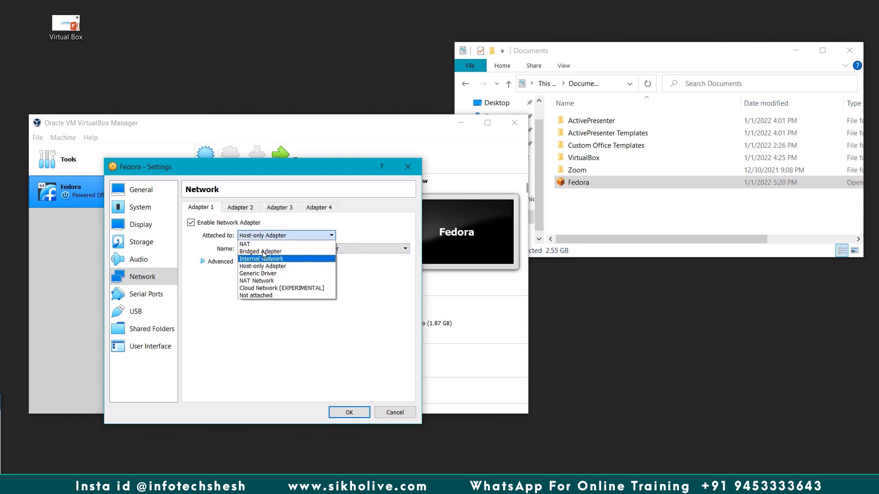
click(259, 274)
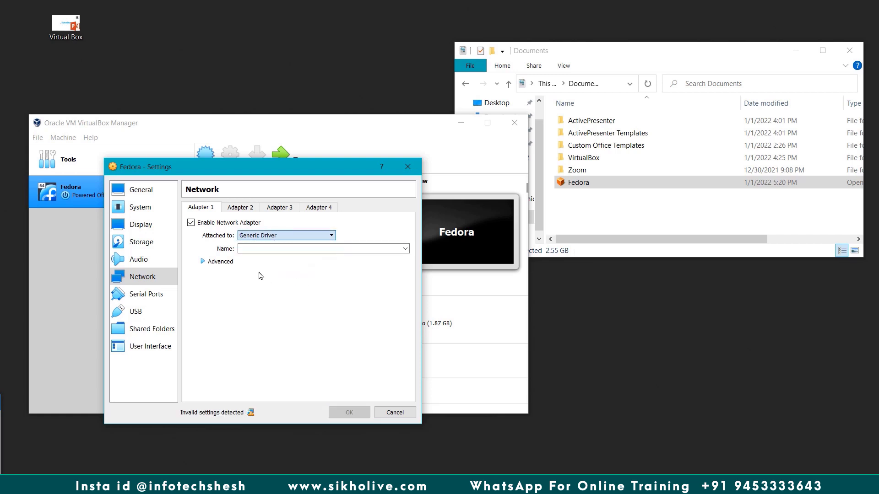
click(264, 236)
click(278, 300)
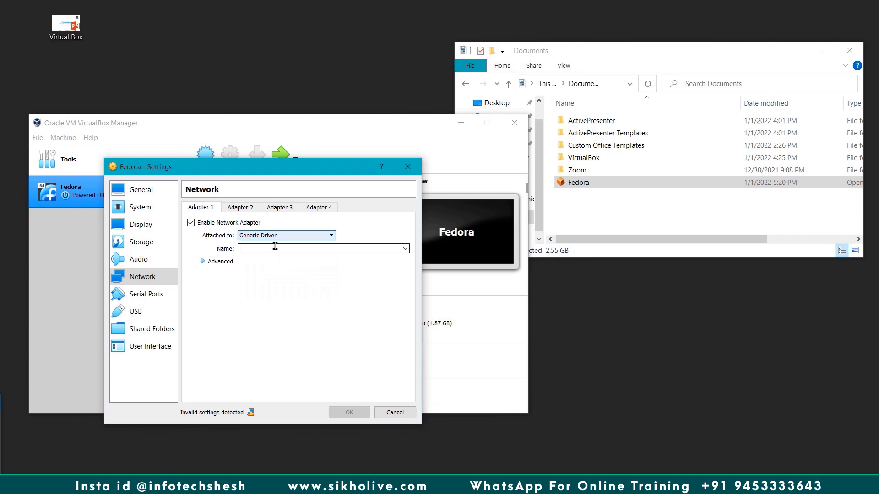
Review Adapter 1's attachment types, keep Generic Driver selected, and check the Serial Ports settings before returning to Network.
click(264, 235)
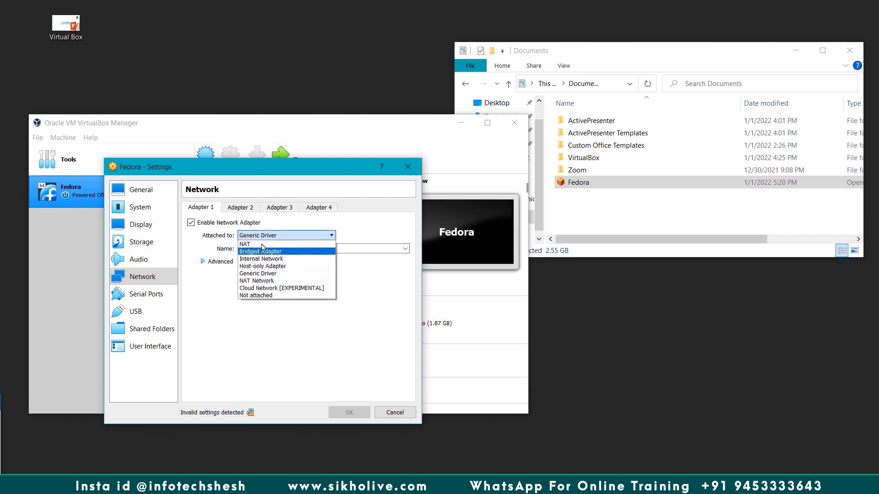
click(258, 274)
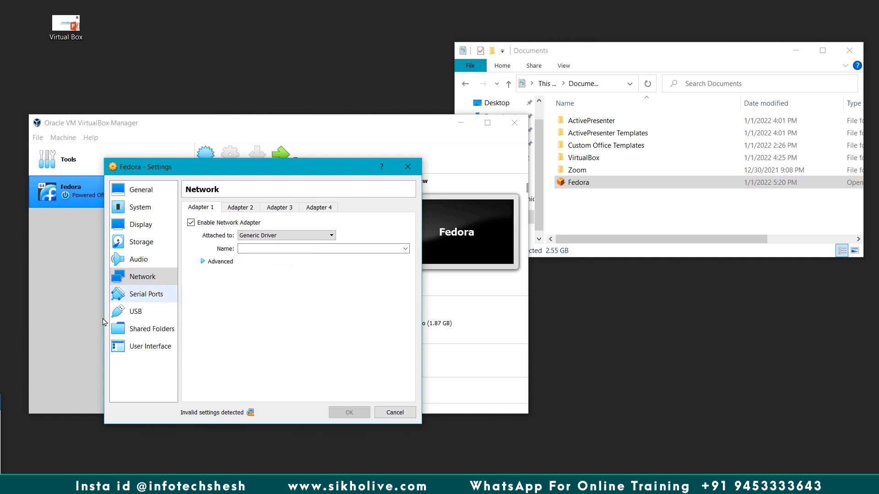
click(7, 448)
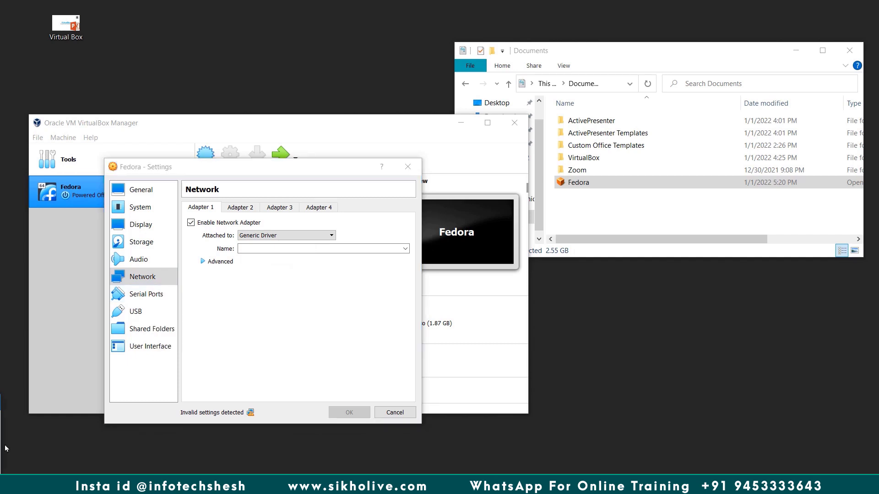
click(147, 295)
click(143, 277)
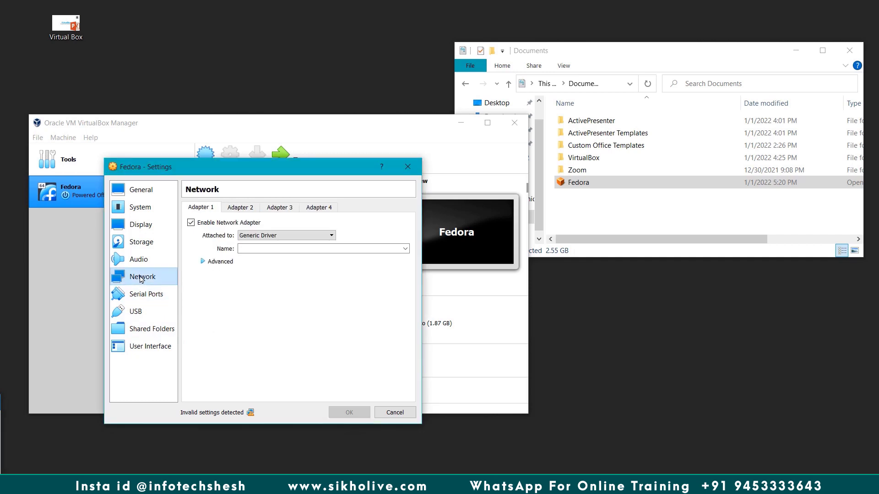
Examine the host devices available for a USB filter without adding one, and open the Shared Folders settings.
click(141, 314)
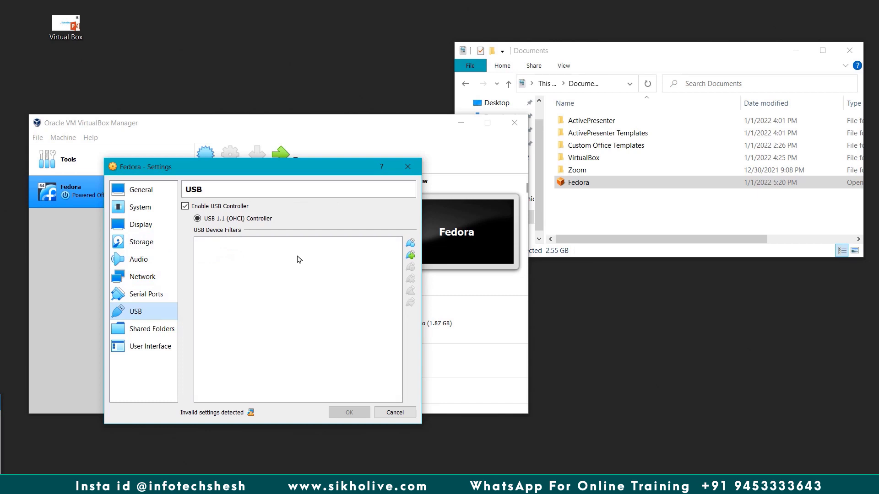
click(410, 256)
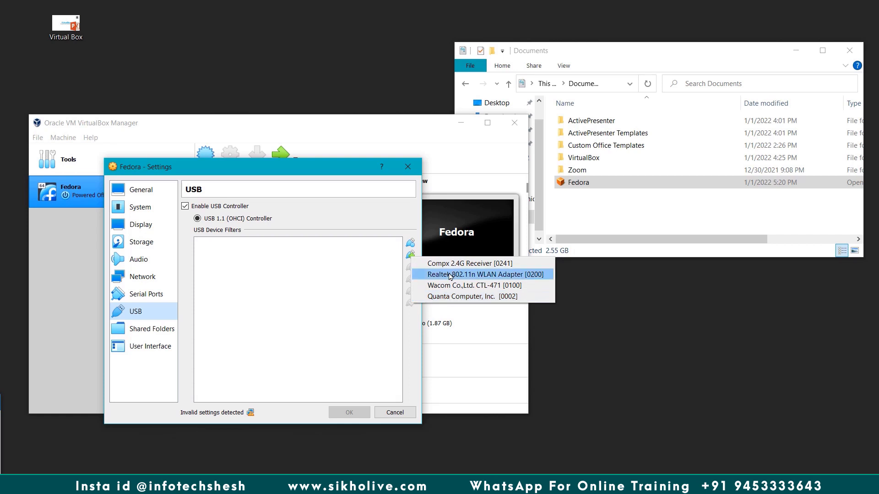
click(276, 263)
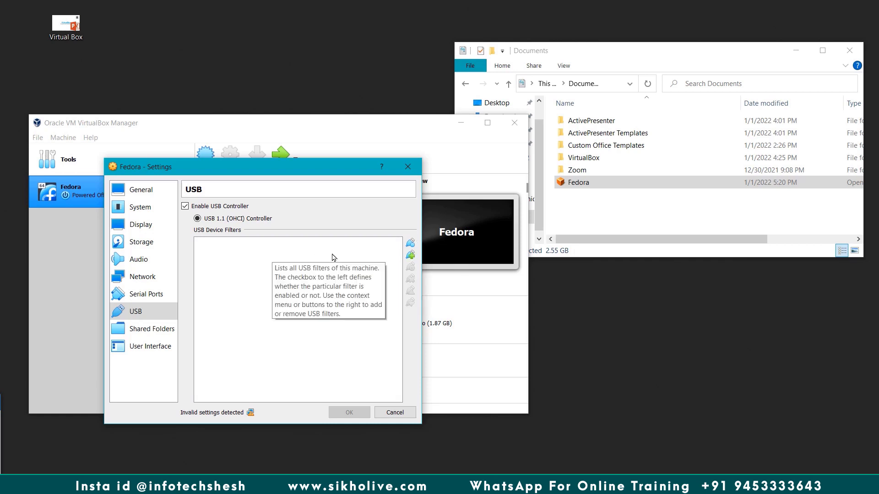
click(148, 330)
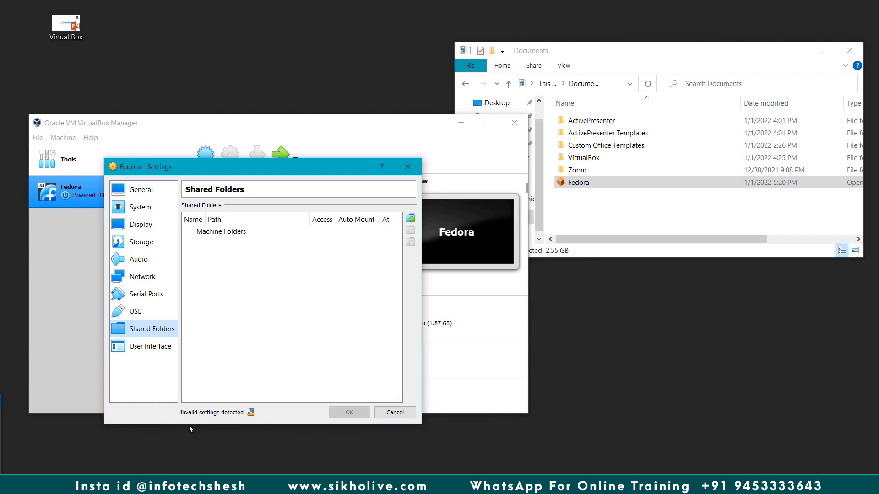
Switch to the browser window and look through the uploaded videos on the IT trainer's YouTube channel.
click(139, 485)
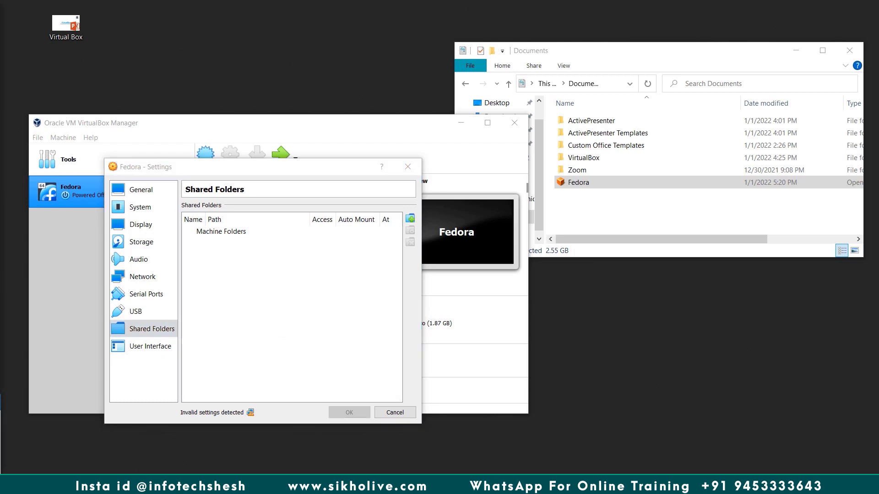
drag(0, 21, 336, 32)
scroll(299, 250, down, 4)
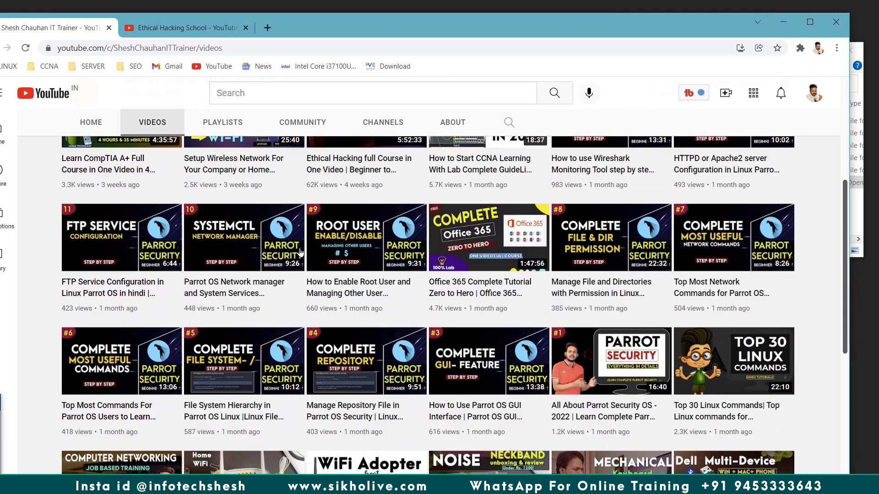
scroll(297, 257, up, 9)
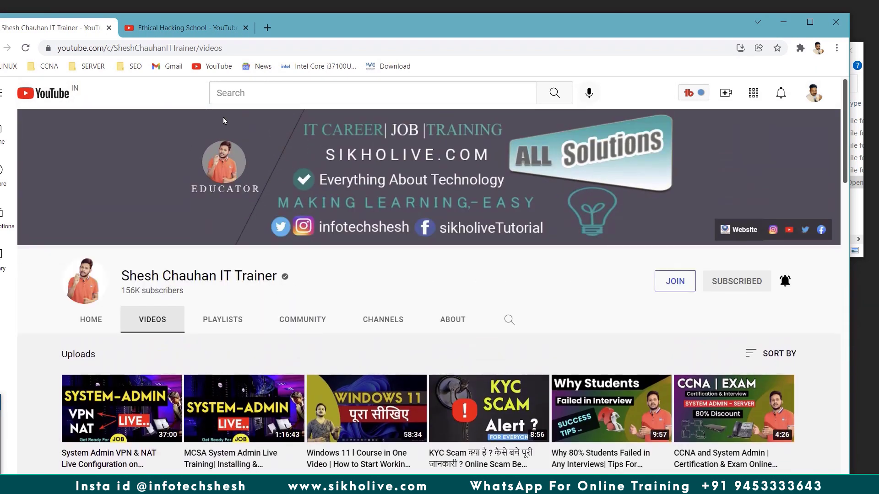
Look through the Ethical Hacking School channel's uploaded videos, and minimize the browser to return to the Fedora settings.
click(186, 31)
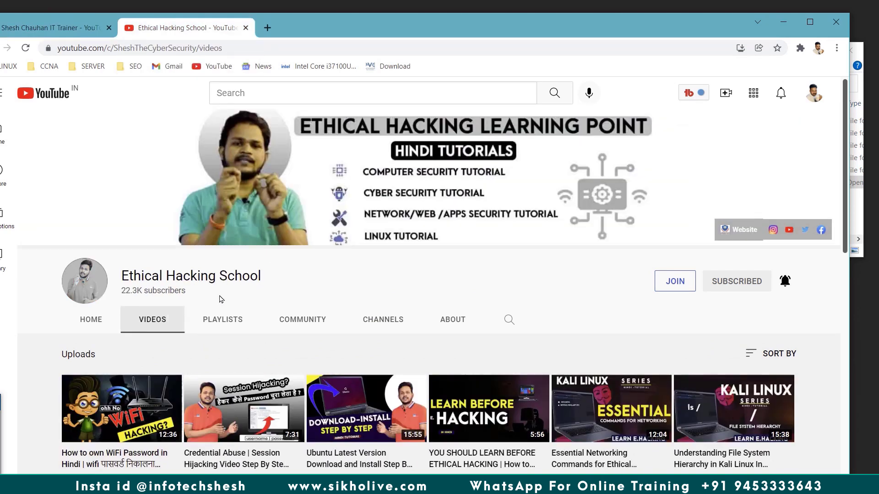
scroll(458, 215, down, 3)
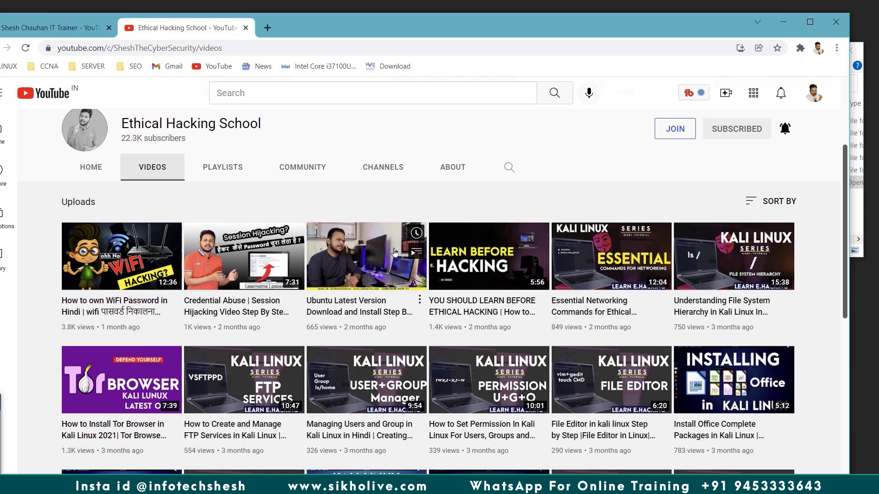
scroll(366, 227, up, 3)
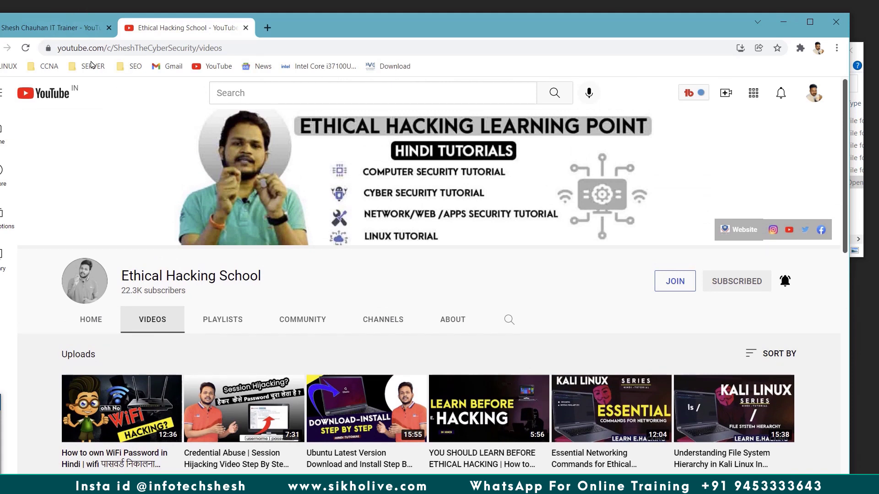
click(782, 21)
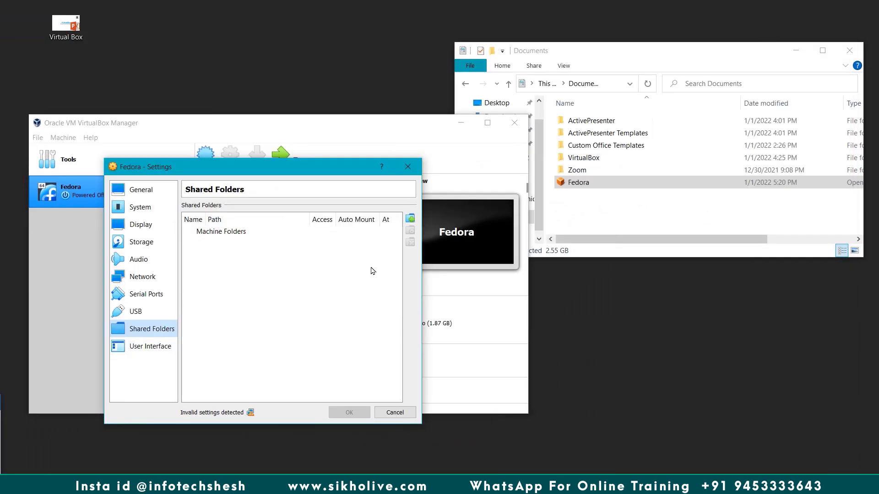